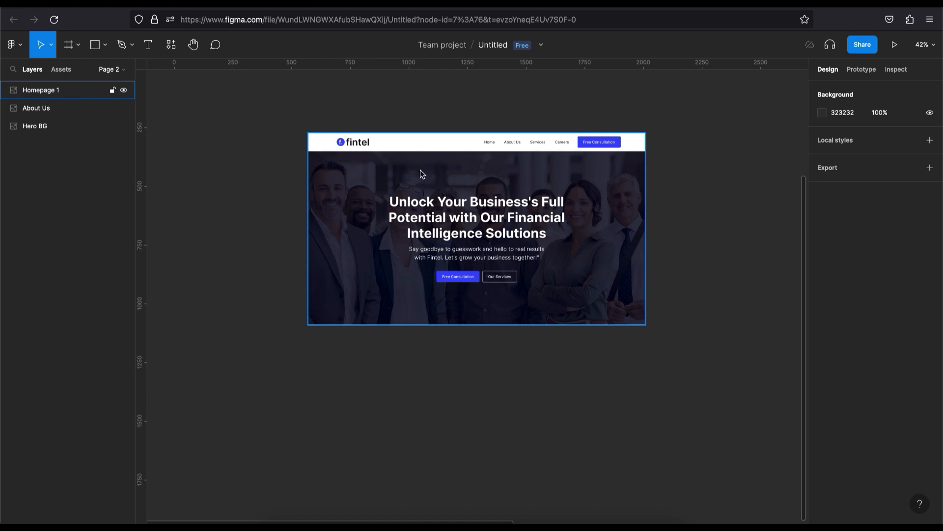
Step: Create a frame from the Desktop preset, 1440 × 1024, on an empty area of the canvas
key("space")
left_click_drag(364, 191, 599, 187)
left_click_drag(446, 187, 614, 181)
key("space")
left_click_drag(402, 186, 582, 173)
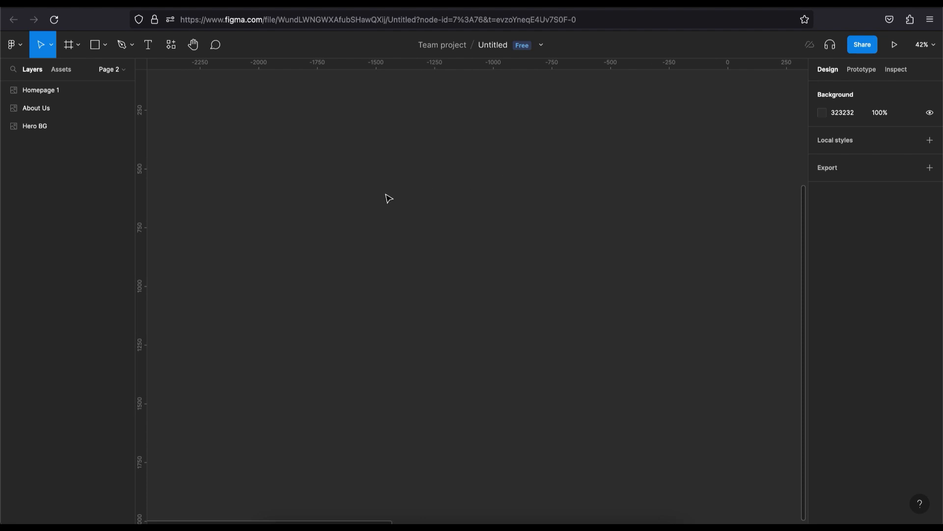
key("f")
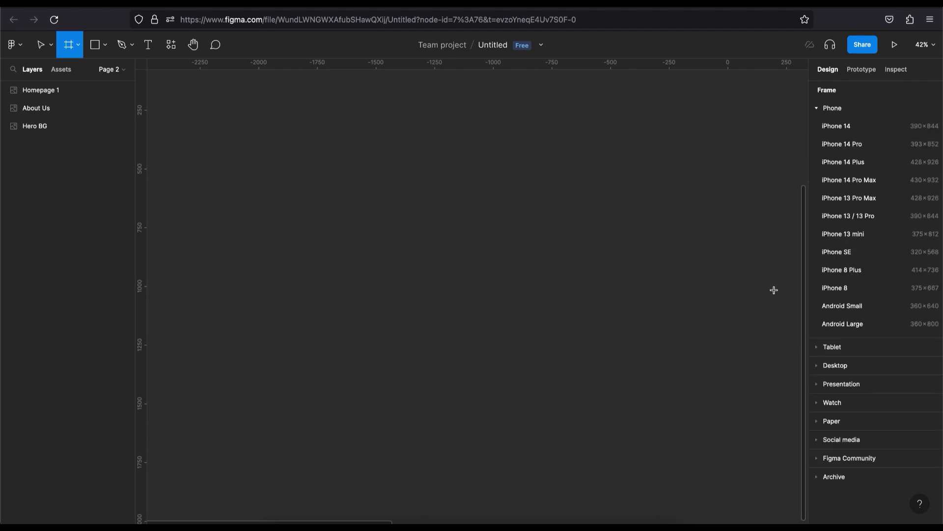
left_click(831, 369)
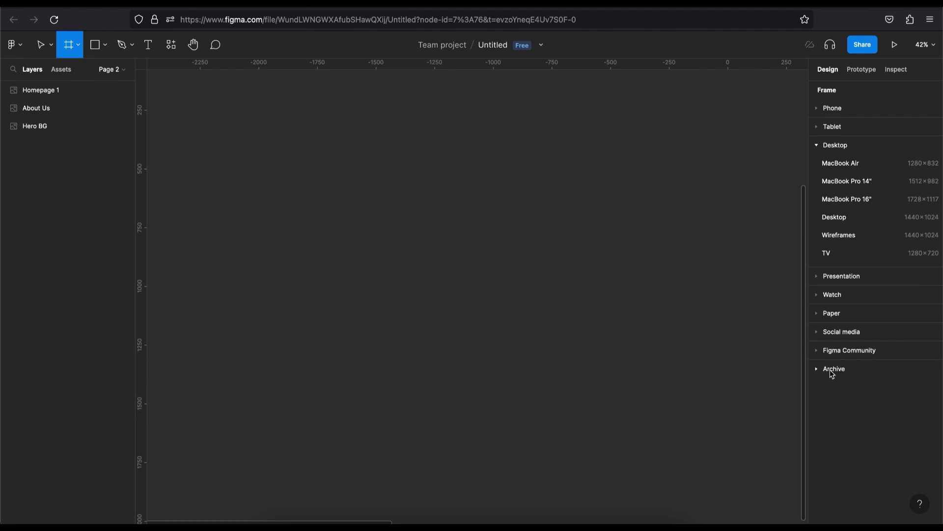
left_click(841, 220)
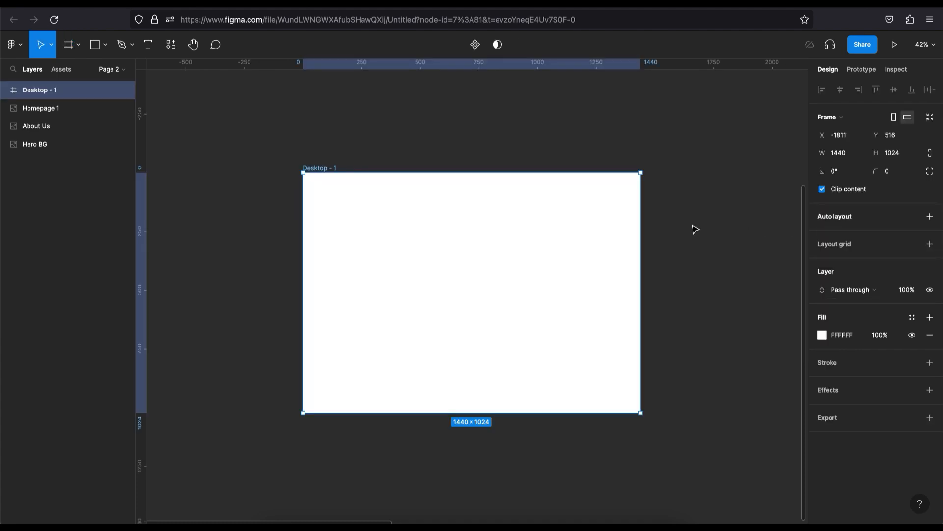
Step: Add a layout grid to the desktop frame and configure it as 12 columns
key("space")
left_click_drag(501, 244, 470, 216)
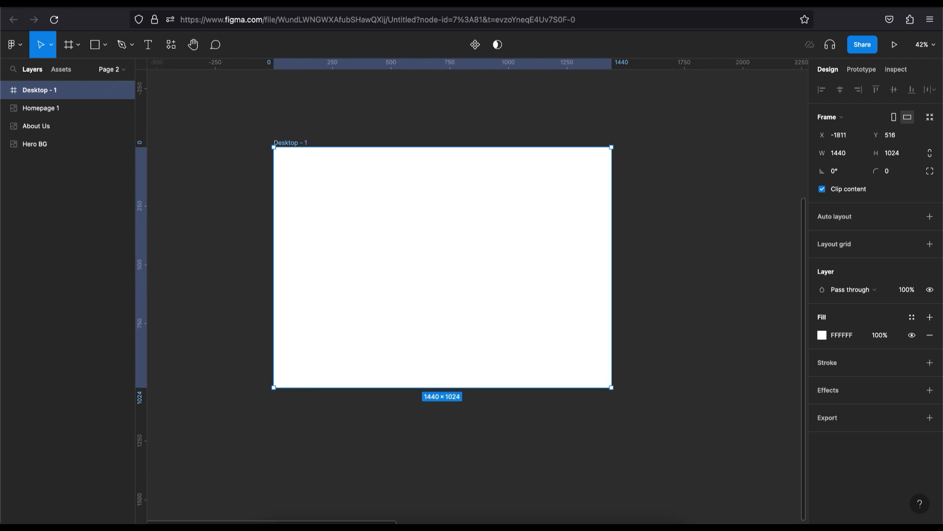
scroll(307, 161, "down", 3)
scroll(308, 160, "up", 5)
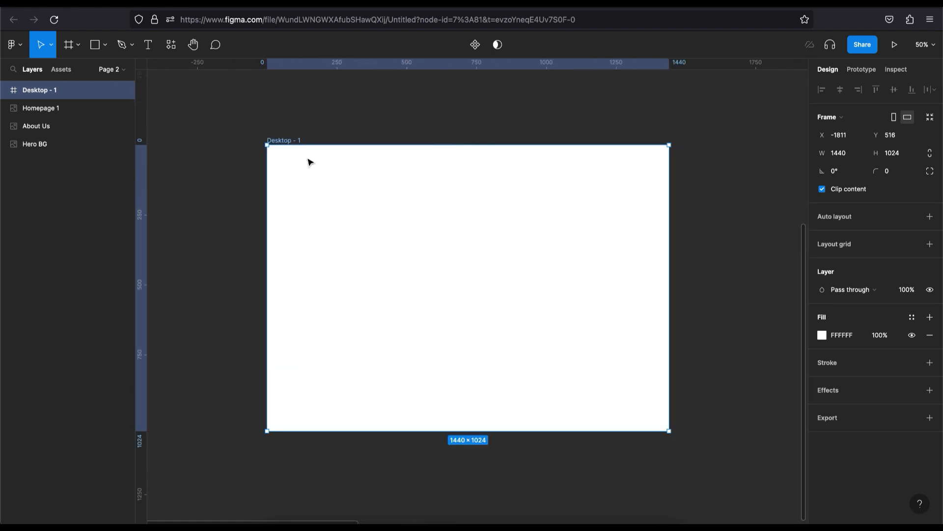
scroll(308, 162, "up", 1)
key("space")
left_click_drag(659, 225, 657, 223)
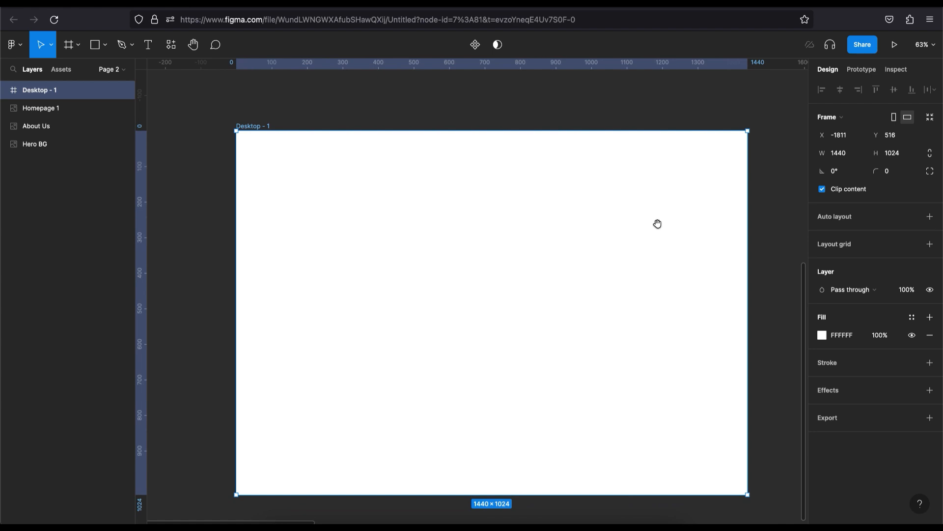
left_click(930, 245)
left_click(822, 261)
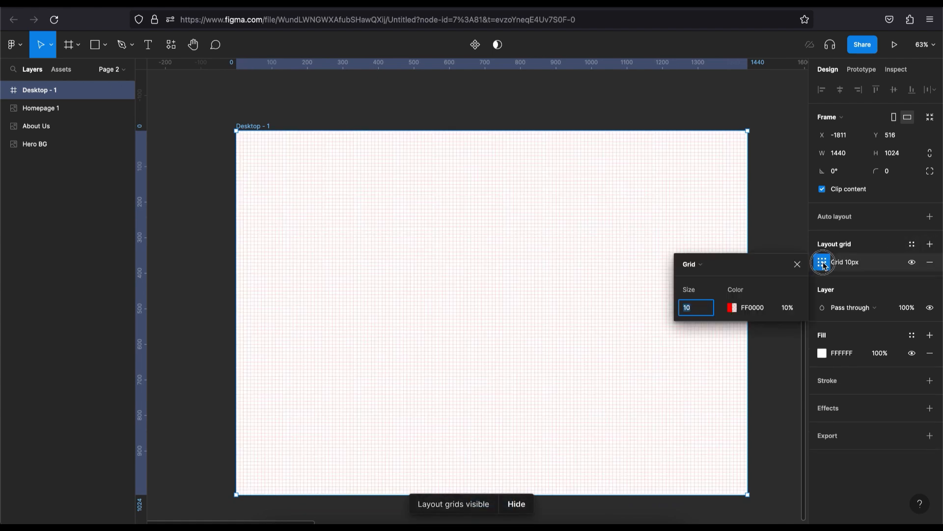
left_click(711, 264)
left_click(713, 277)
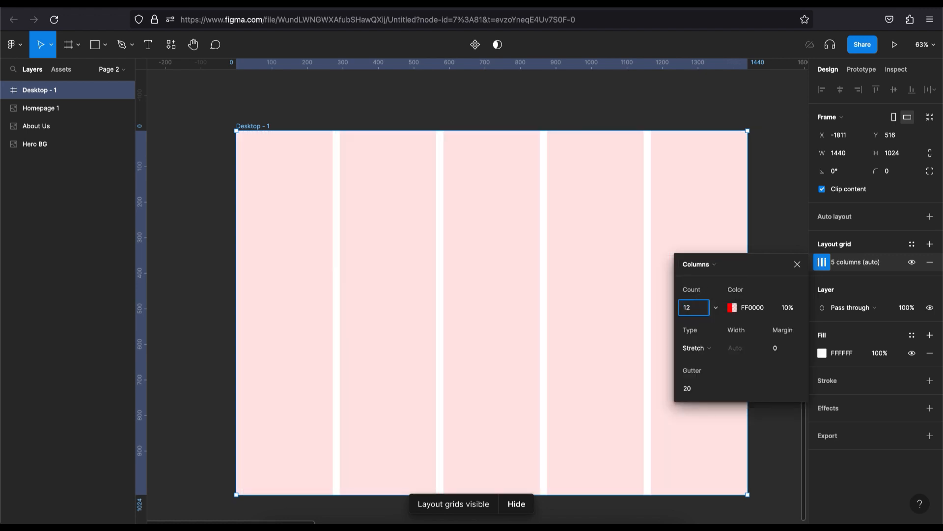
key("Return")
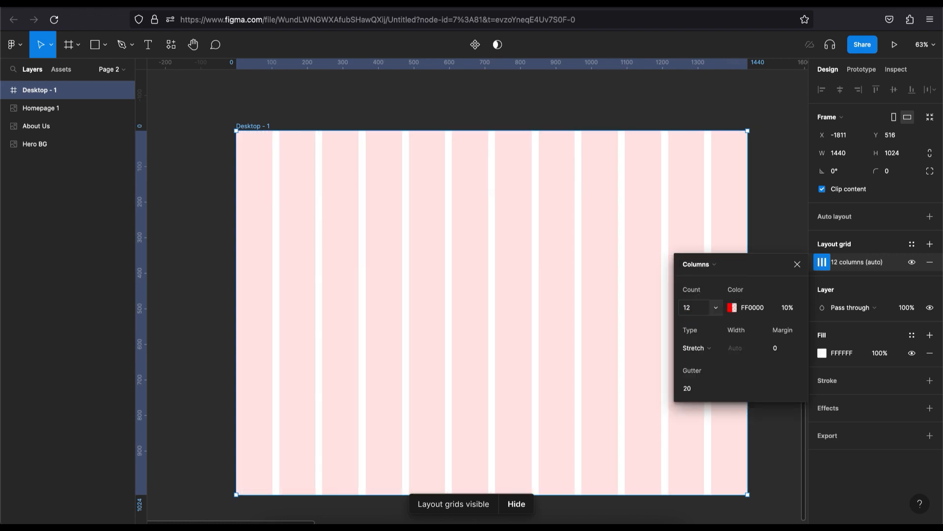
Step: Change the column grid's type to Center and set its gutter to 24
left_click(716, 350)
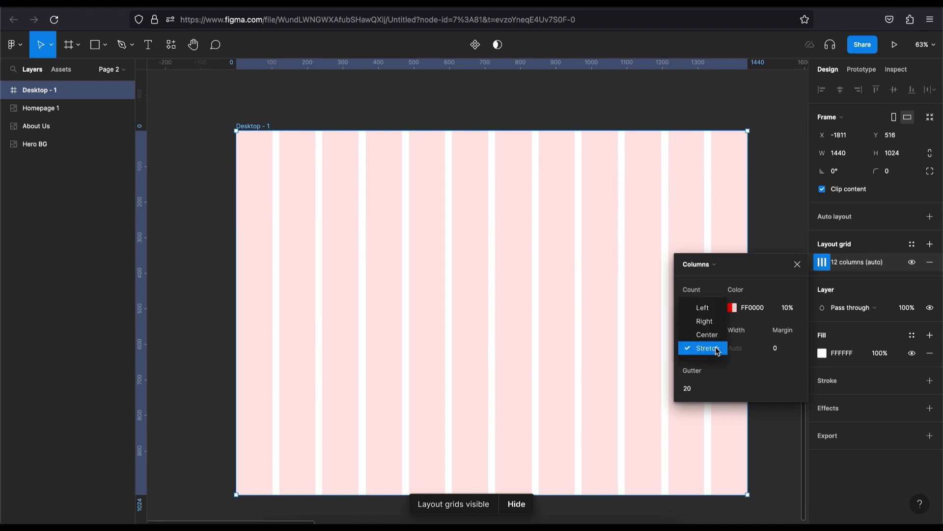
left_click(708, 334)
left_click(735, 351)
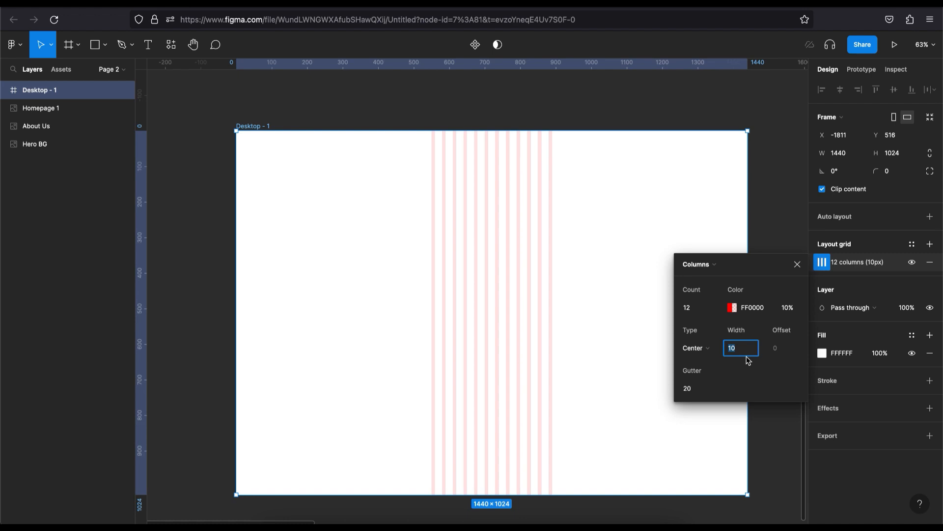
left_click(697, 389)
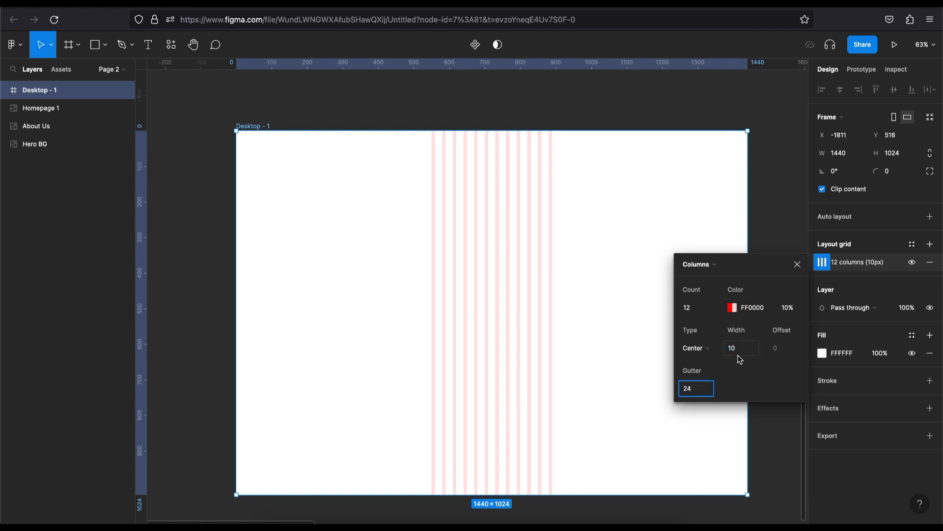
Step: Set the column width of the layout grid to 80
left_click(740, 354)
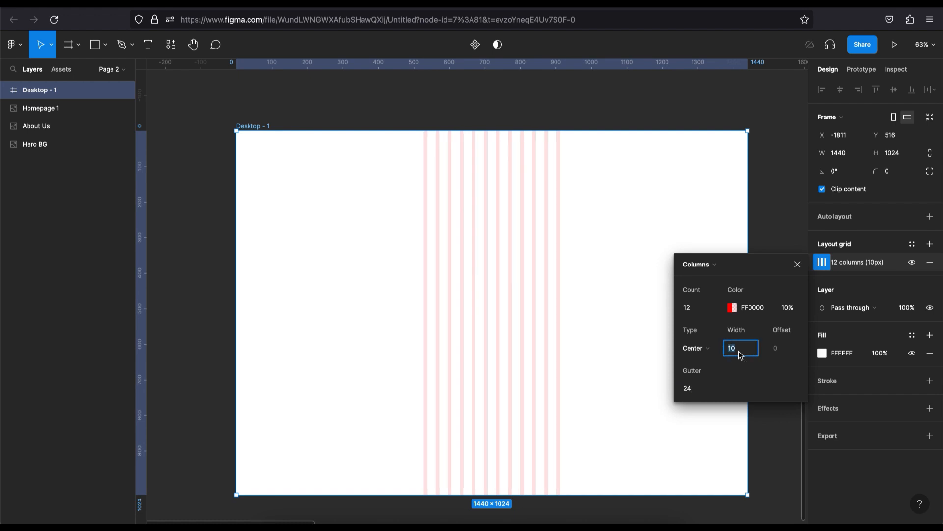
key("shift+Up")
key("shift+Up")
key("Up")
key("Up")
key("shift+Up")
key("shift+Up")
key("shift+Up")
key("shift+Up")
key("shift+Up")
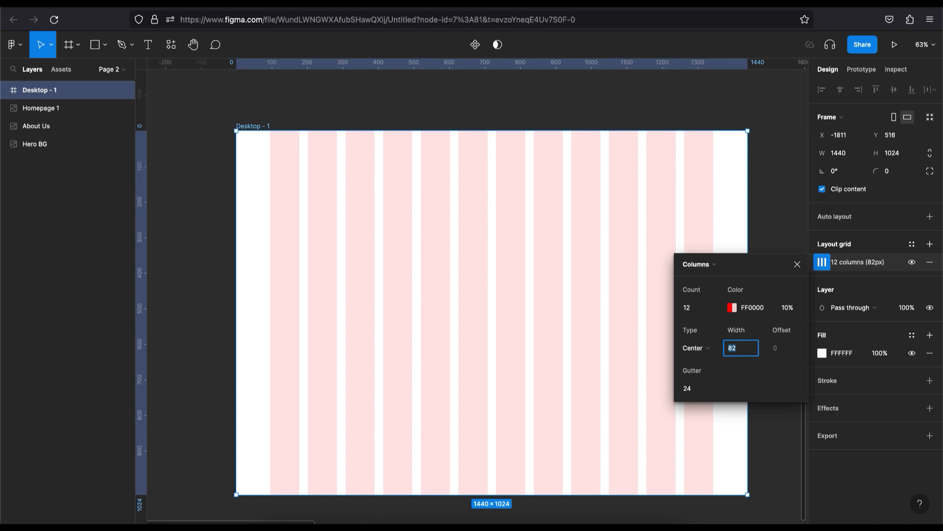
key("Down")
key("Down")
key("Up")
key("Down")
key("shift+Down")
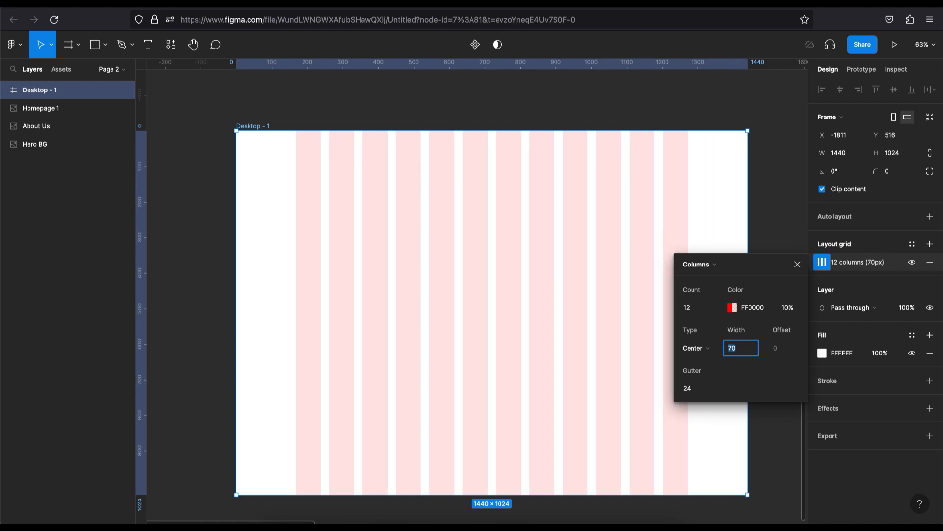
key("shift+Up")
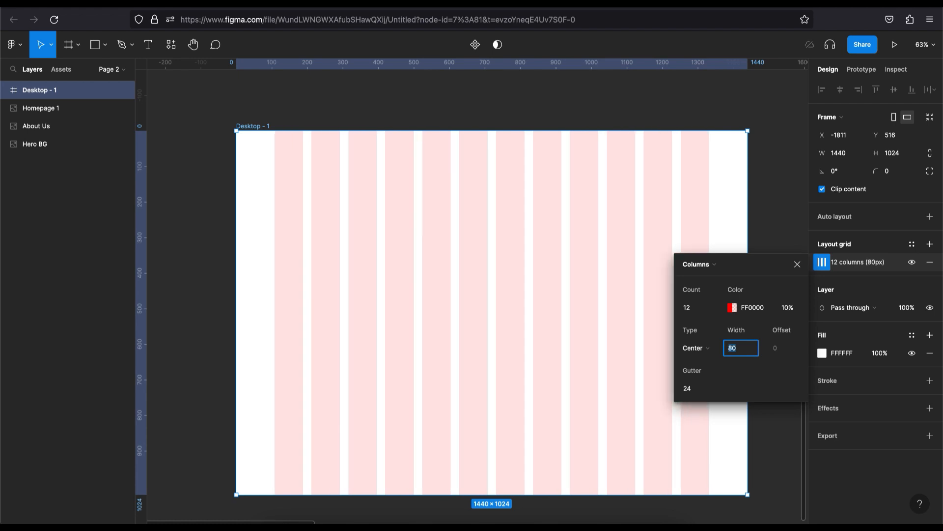
left_click(798, 263)
Step: Draw a 60 × 60 circle near the frame's upper-left corner and place a copy resized to 30 × 30 beside it
mouse_move(636, 225)
left_mouse_down()
mouse_move(595, 198)
mouse_move(628, 239)
left_mouse_up()
left_click_drag(379, 117, 380, 158)
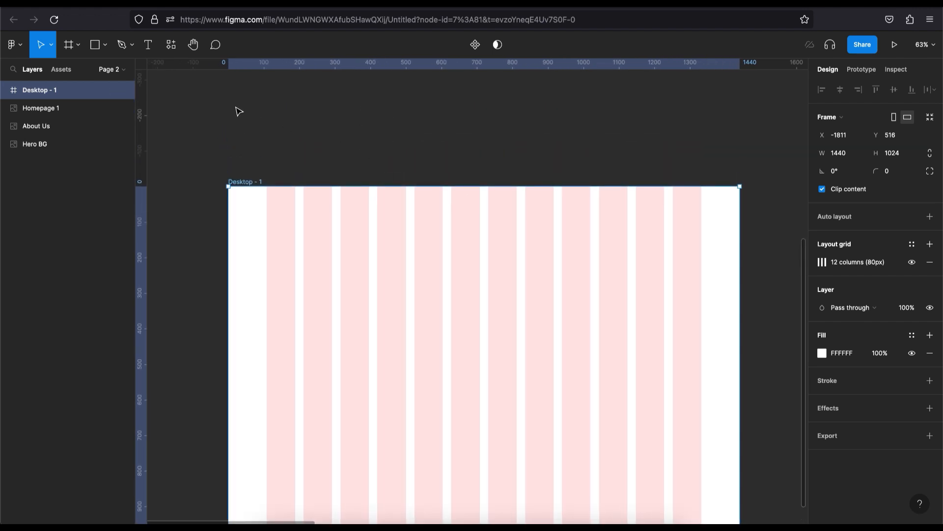
left_click(105, 45)
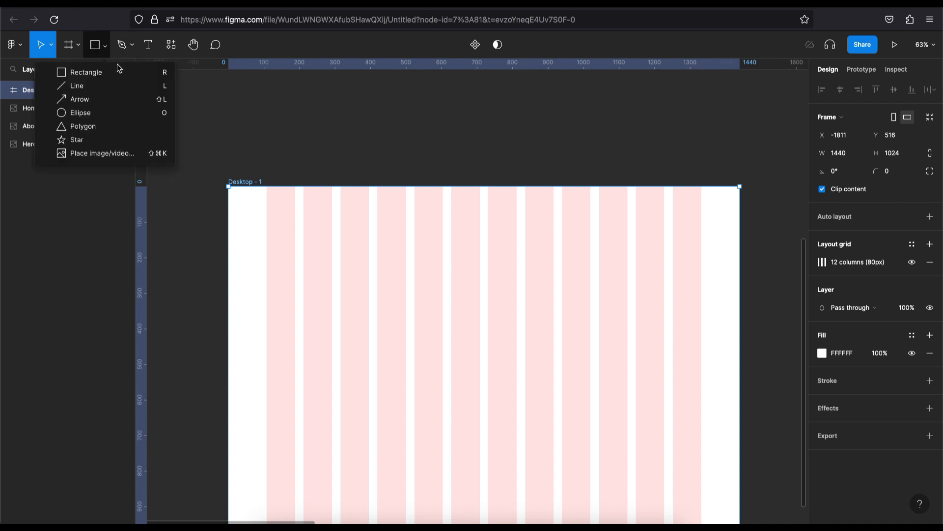
left_click(109, 113)
left_click_drag(312, 213, 356, 231)
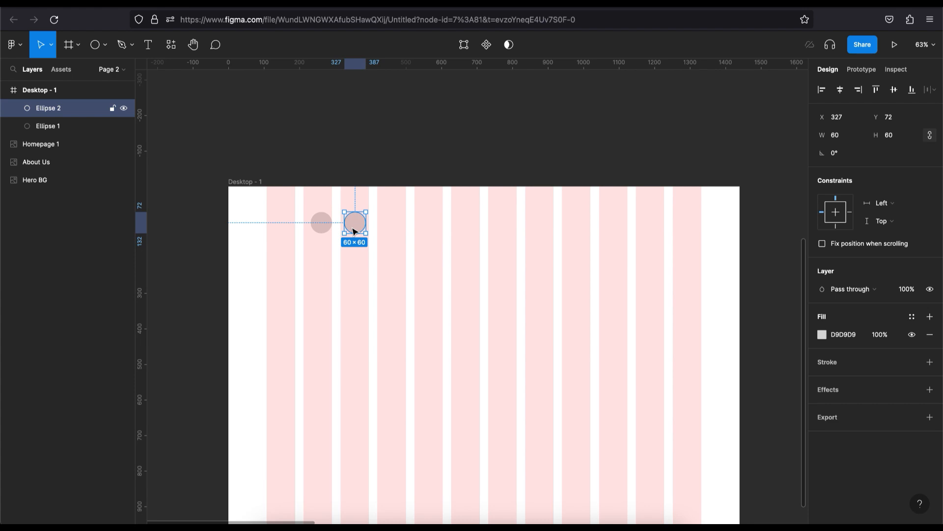
mouse_move(367, 234)
left_mouse_down()
mouse_move(349, 219)
mouse_move(323, 222)
mouse_move(390, 217)
mouse_move(361, 226)
left_mouse_up()
Step: Fill the large circle with the purple document color 5749FB and the small circle with orange FB8949
left_click(321, 223)
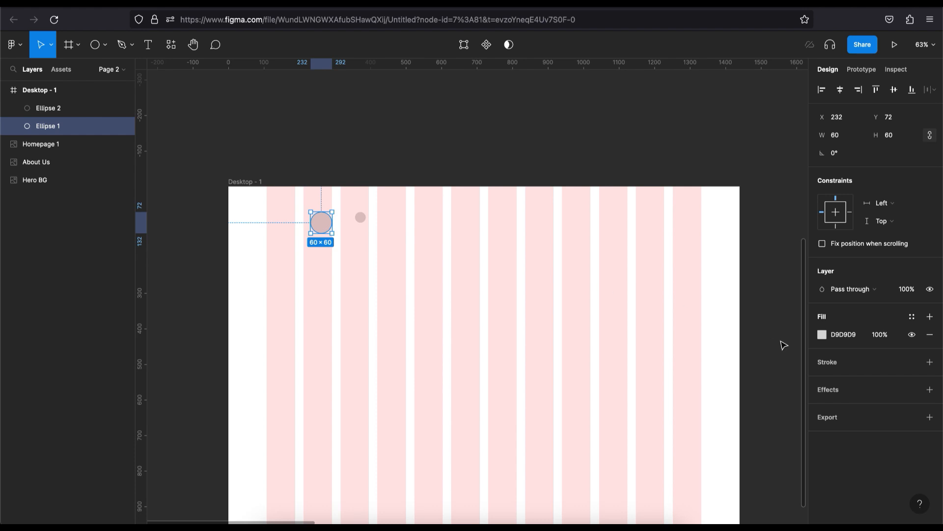
left_click(821, 336)
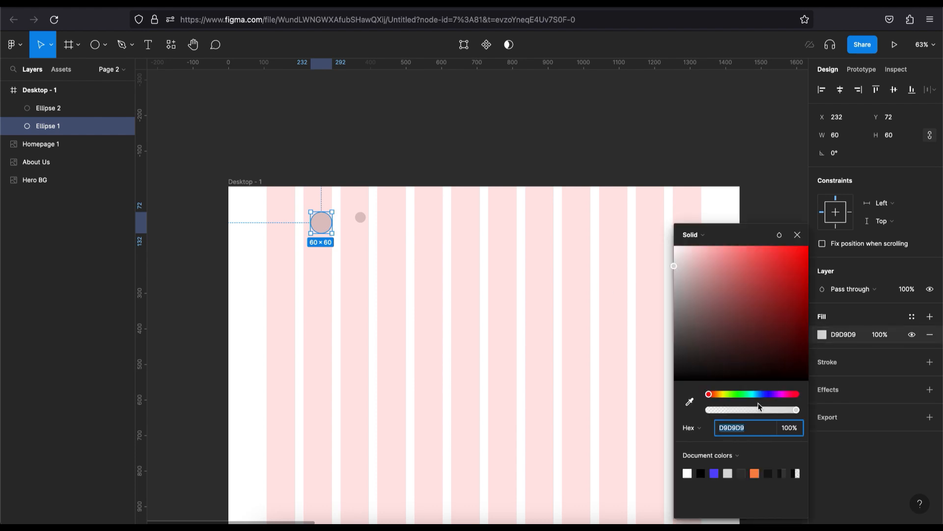
left_click(716, 473)
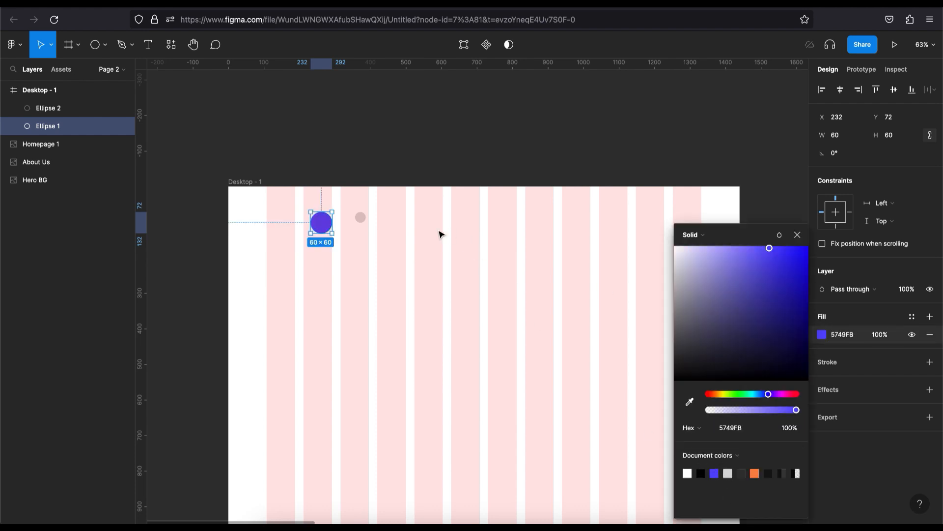
left_click(362, 217)
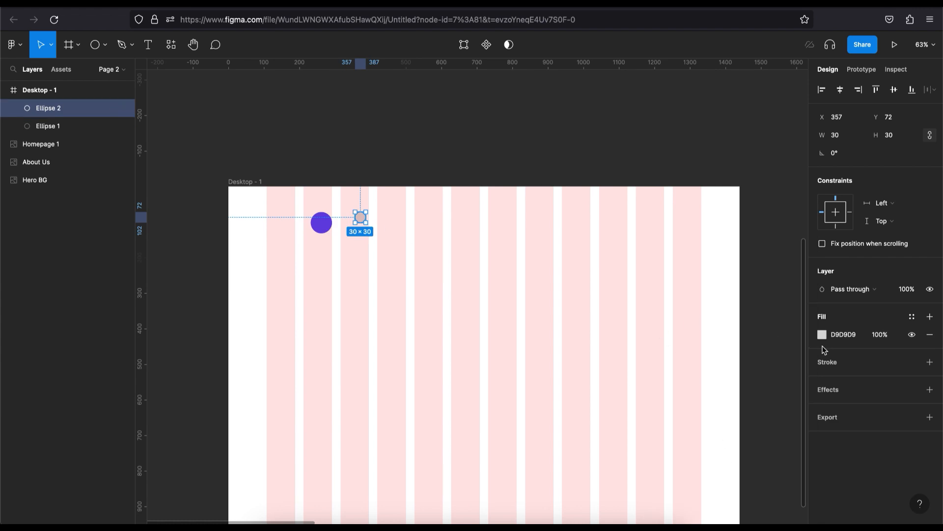
left_click(821, 336)
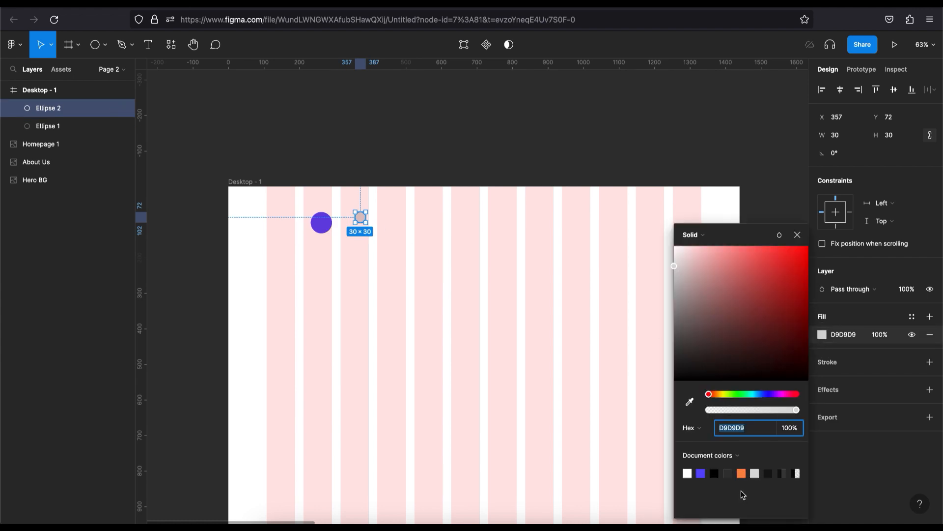
left_click(741, 473)
left_click(509, 264)
Step: Move the small orange circle inside the lower part of the purple circle, at about X 247, Y 98
left_click_drag(363, 222, 324, 229)
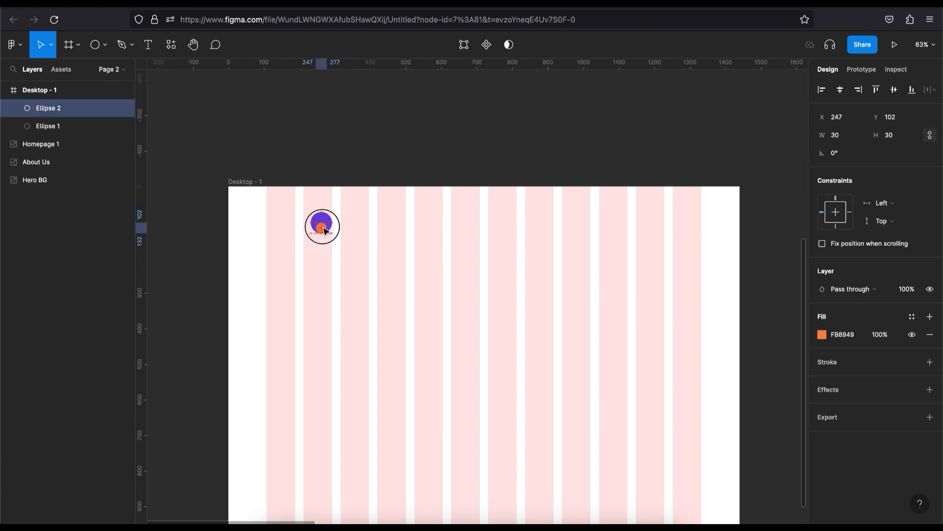
scroll(324, 229, "up", 5)
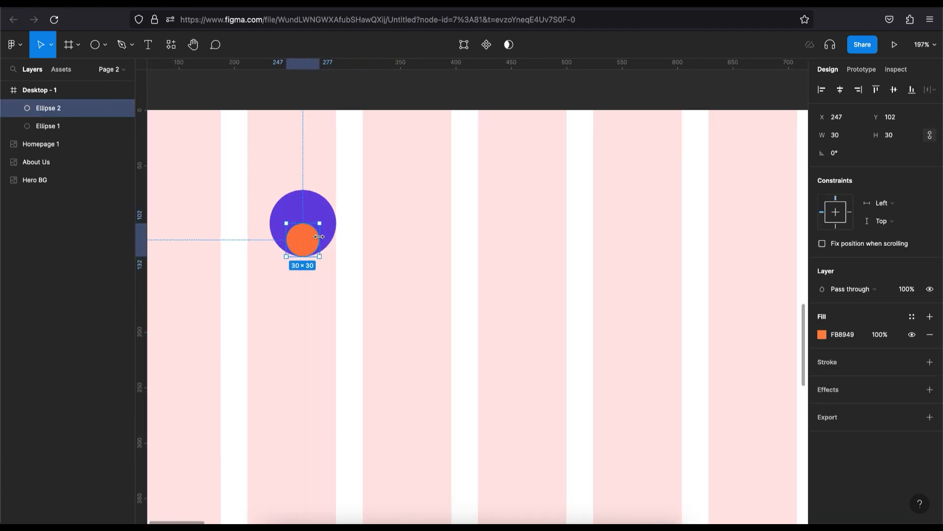
left_click_drag(318, 234, 318, 231)
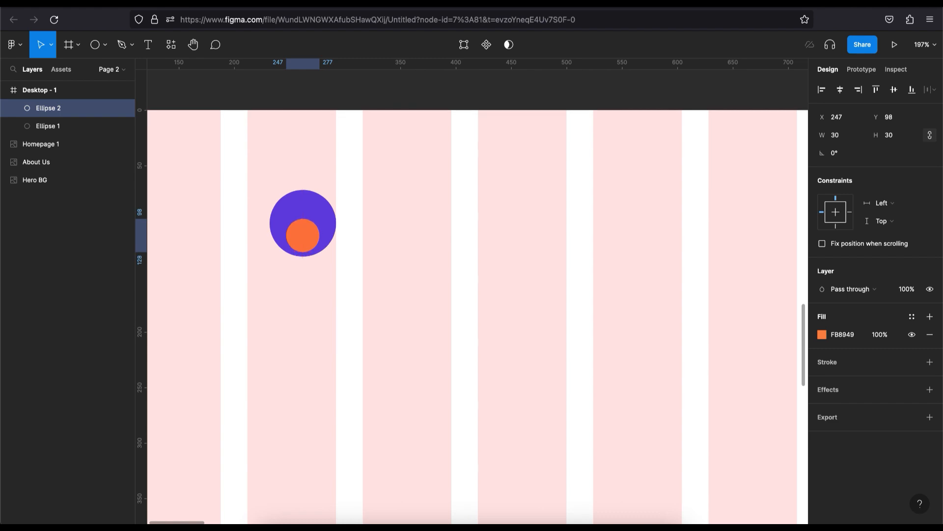
Step: Align the horizontal centers of the two circles and group them
scroll(339, 238, "down", 4)
left_click(351, 255)
left_click_drag(351, 255, 301, 217)
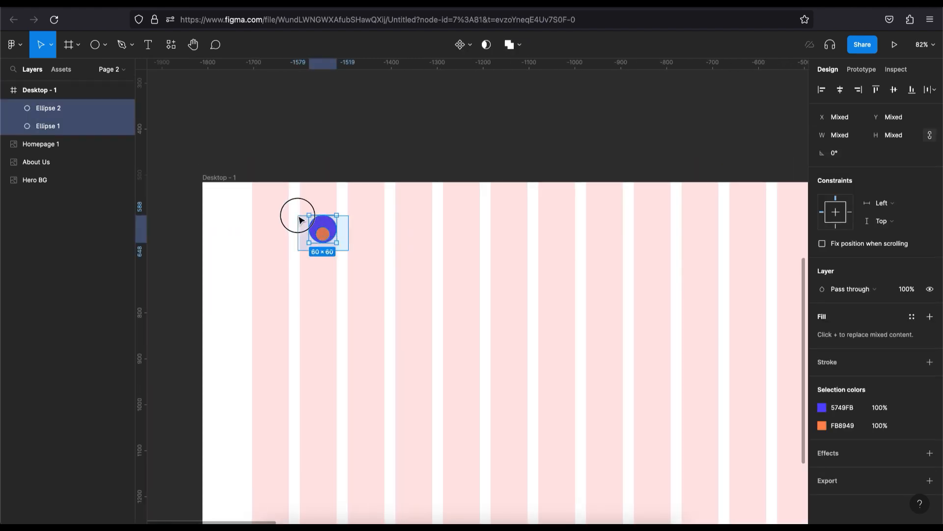
left_click(842, 91)
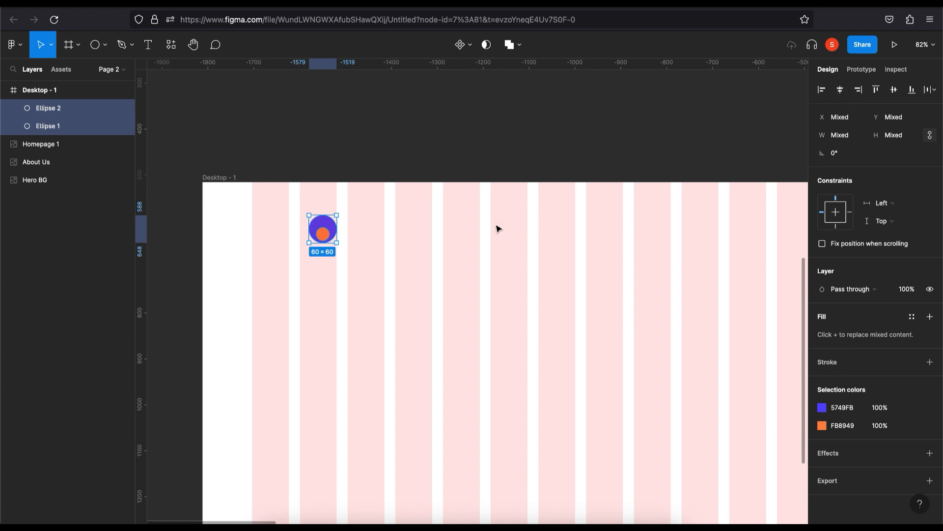
key("ctrl+g")
left_click(356, 237)
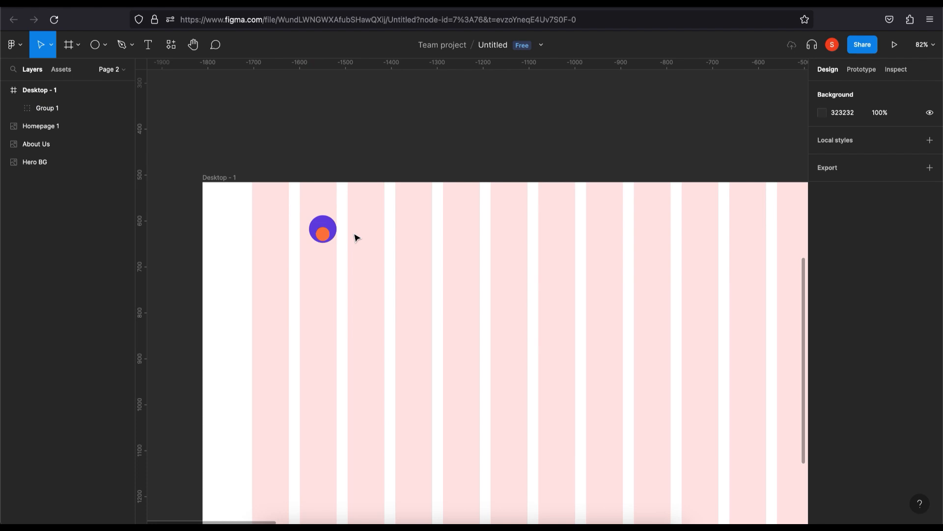
Step: Add the text "Circle" just to the right of the grouped circles and set its weight to Bold
key("t")
left_click(352, 227)
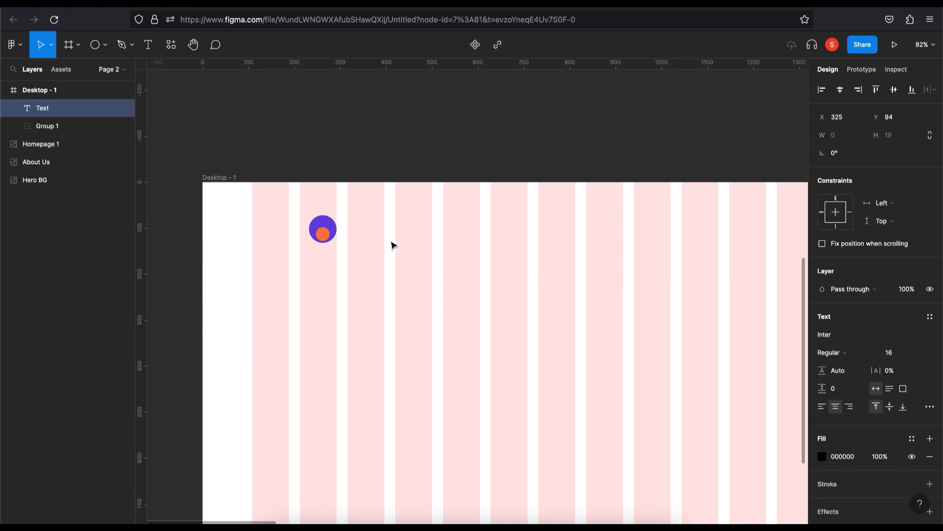
type("Cl")
type("rccle")
key("BackSpace")
key("BackSpace")
key("BackSpace")
key("BackSpace")
type("le")
key("Escape")
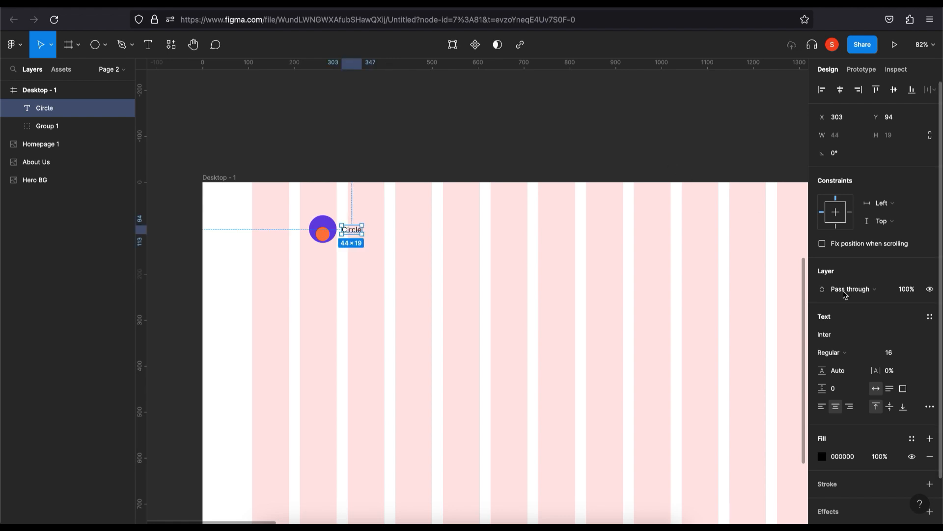
left_click(872, 352)
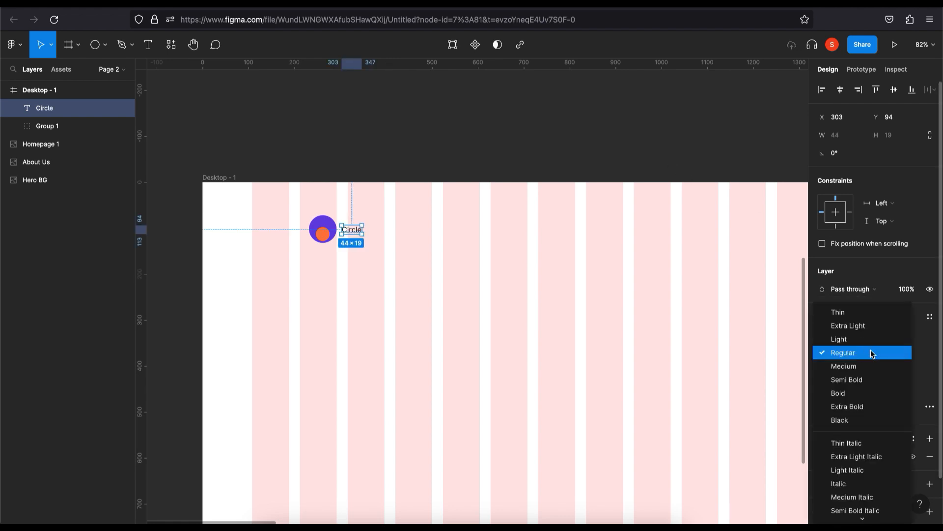
left_click(857, 393)
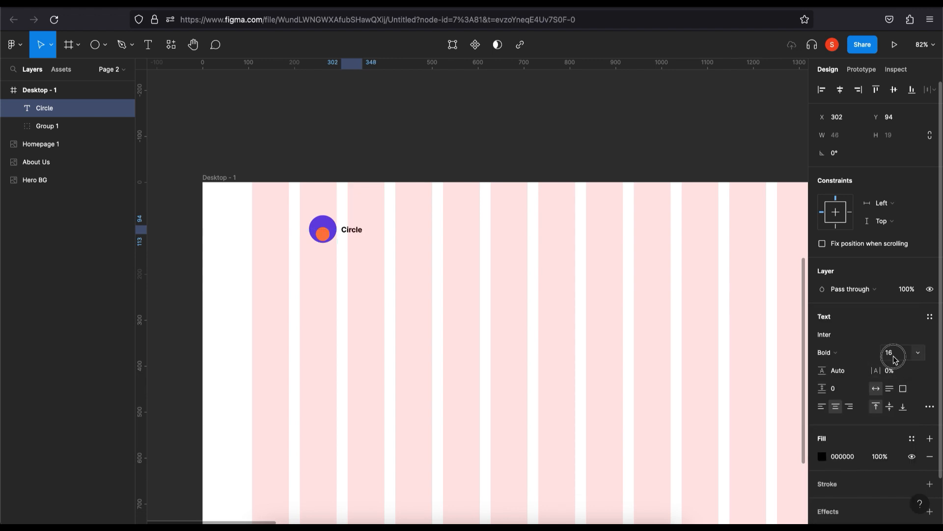
Step: Increase the "Circle" text's font size to 26
key("Up")
key("Up")
key("Up")
key("Up")
key("Up")
key("Up")
key("Up")
key("Up")
key("Up")
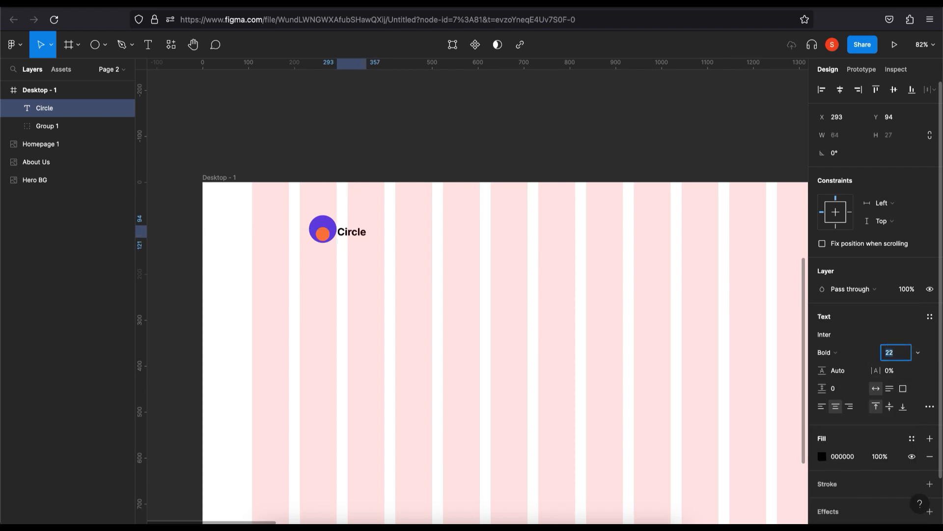
key("Up")
Step: Format the "Circle" text as left-aligned at size 40 and place it beside the grouped circles at X 305, Y 82
left_click(822, 407)
mouse_move(358, 236)
left_mouse_down()
mouse_move(383, 235)
mouse_move(374, 230)
left_mouse_up()
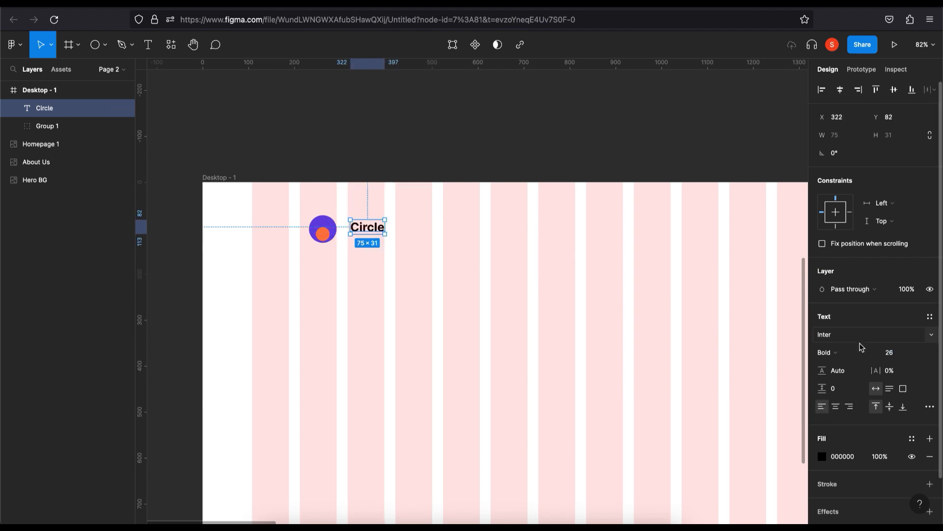
left_click(903, 354)
key("Return")
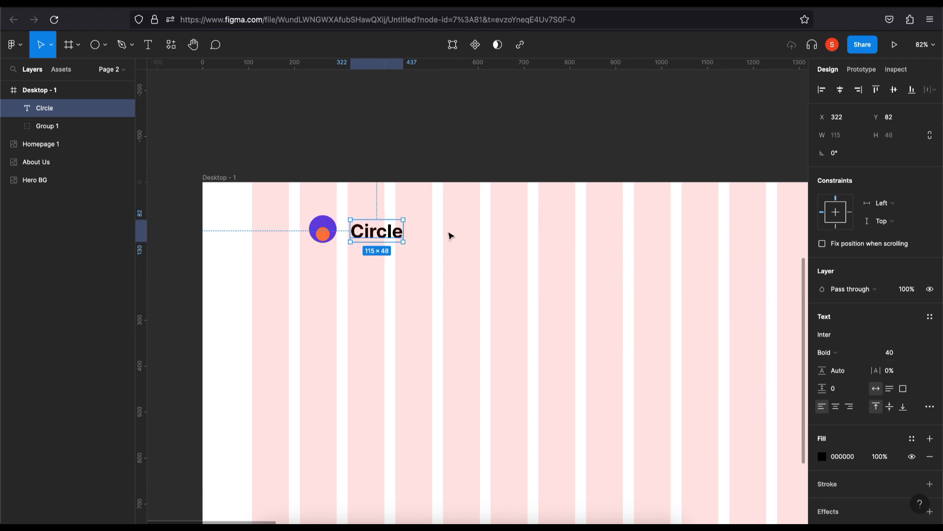
left_click_drag(390, 235, 383, 232)
Step: Scale the grouped circles down proportionally to 50 × 50, keeping their lower-right corner fixed
left_click(330, 229)
key("k")
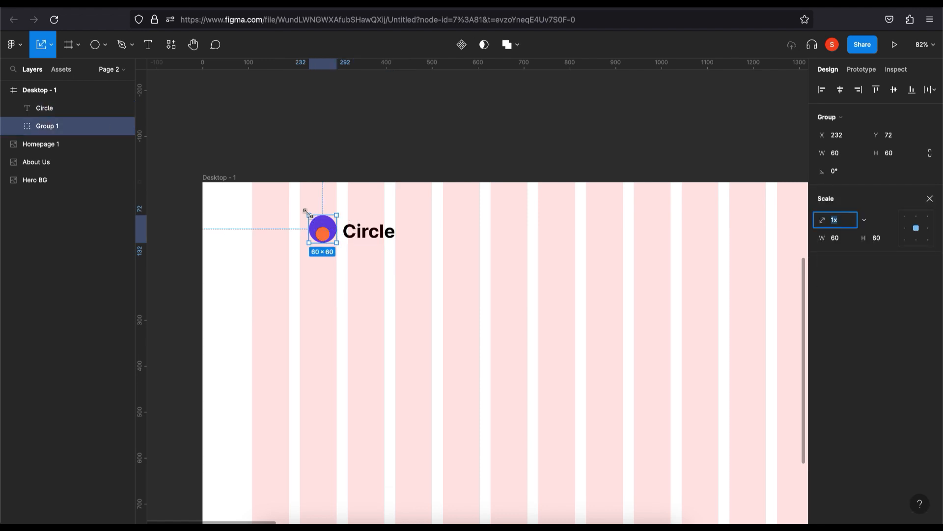
left_click_drag(308, 213, 316, 219)
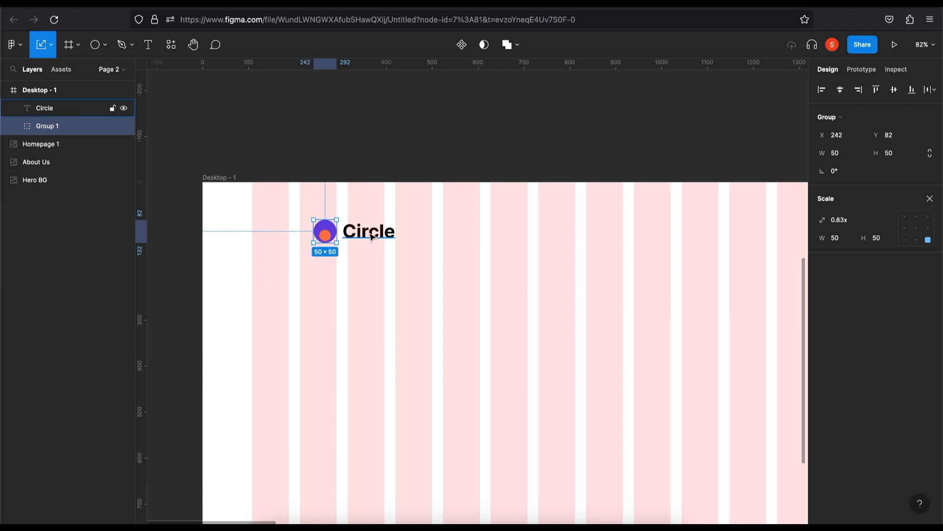
key("v")
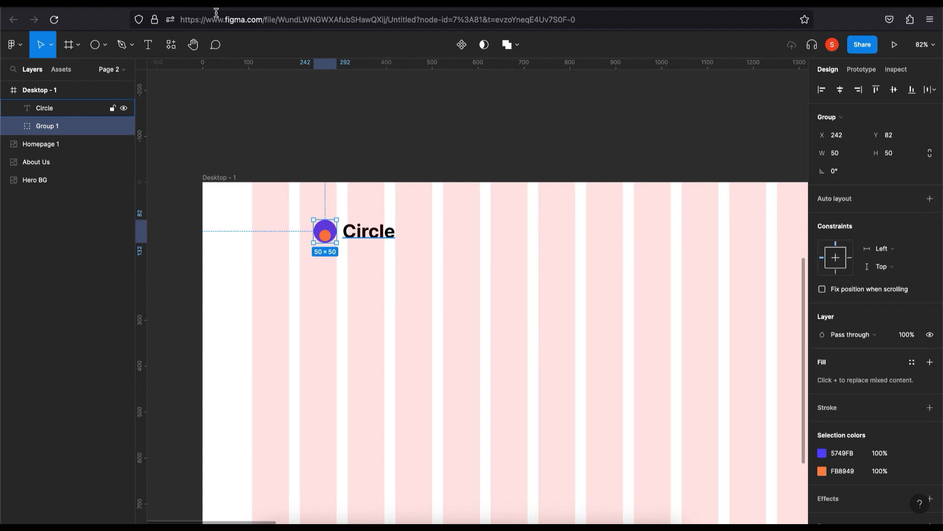
left_click(51, 44)
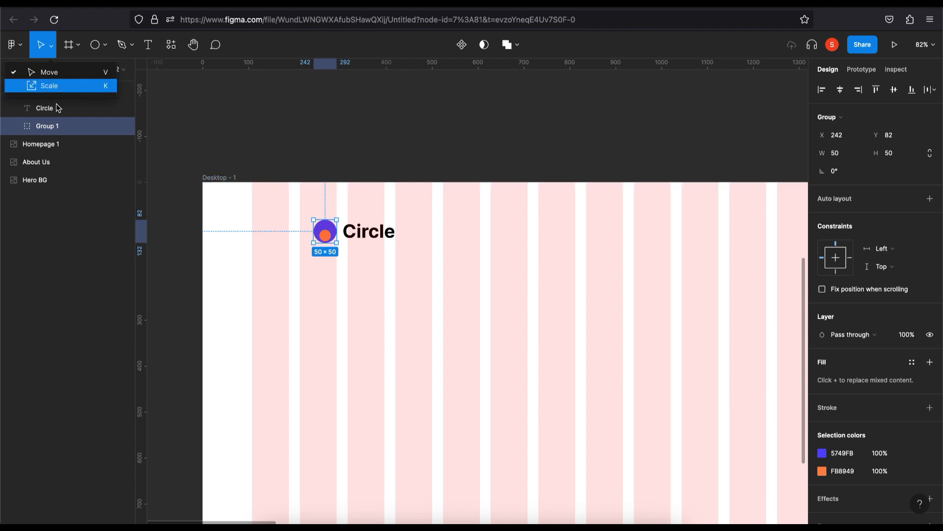
left_click(310, 133)
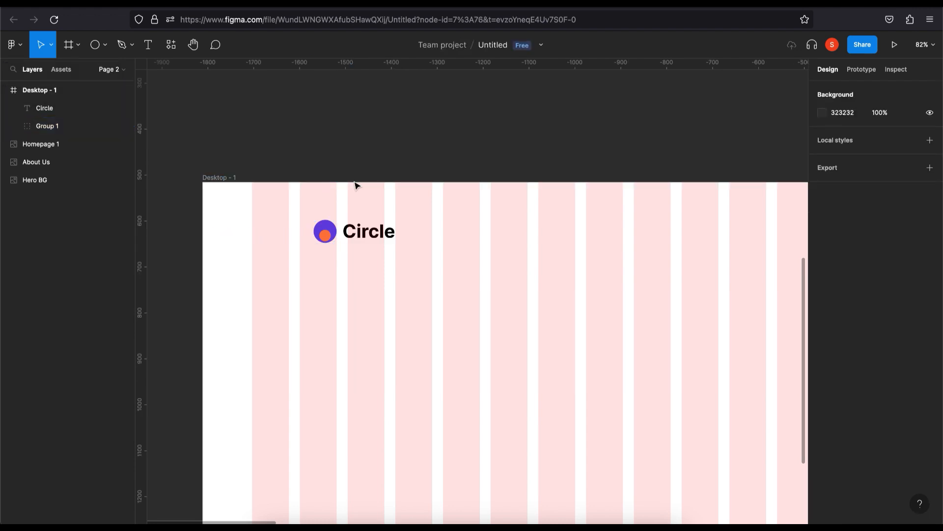
left_click(359, 234)
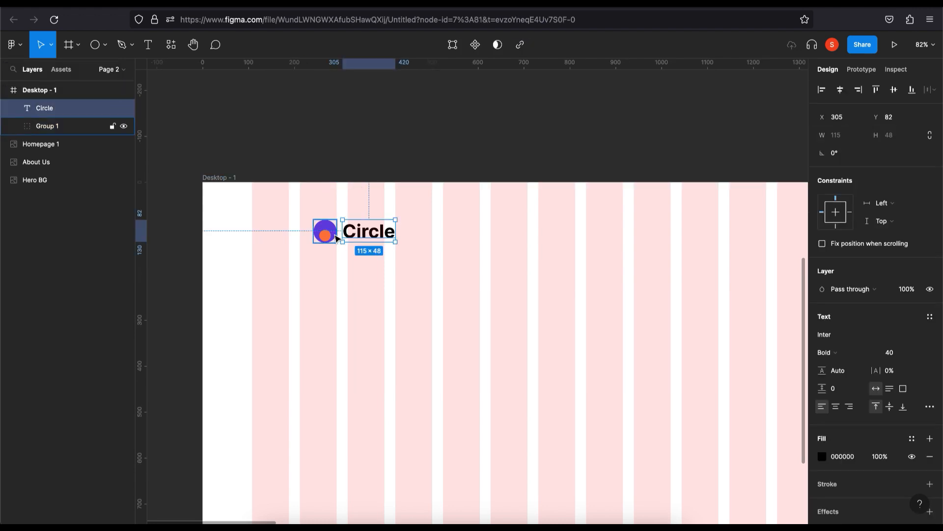
Step: Scale the grouped circles up proportionally to 56 × 56, keeping their lower-left corner fixed
left_click(327, 229)
key("k")
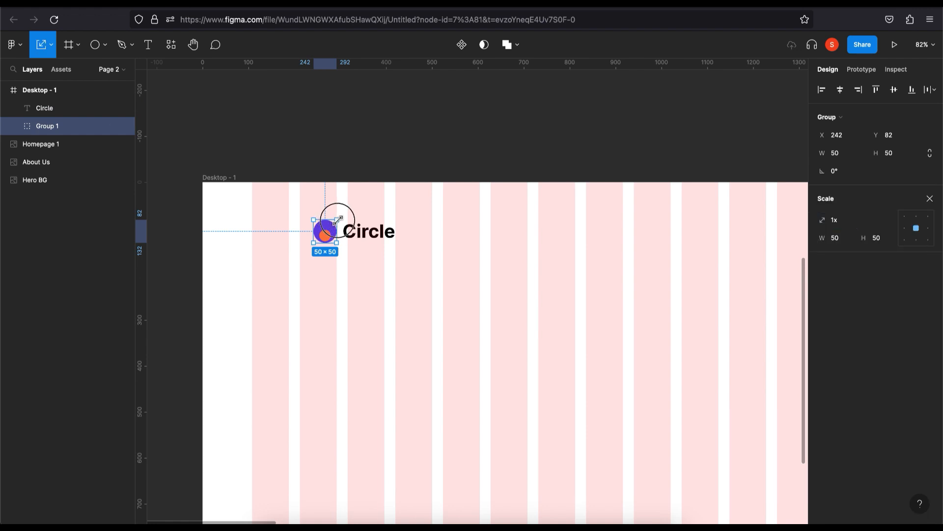
left_click_drag(336, 219, 339, 216)
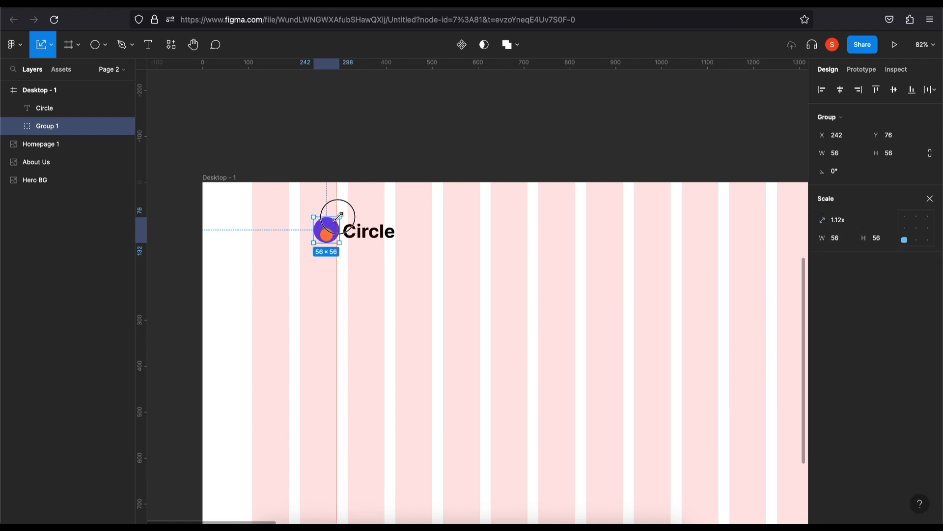
key("v")
Step: Group the circles with the "Circle" text and move the logo to the first grid column at X 108, Y 47
left_click(371, 236)
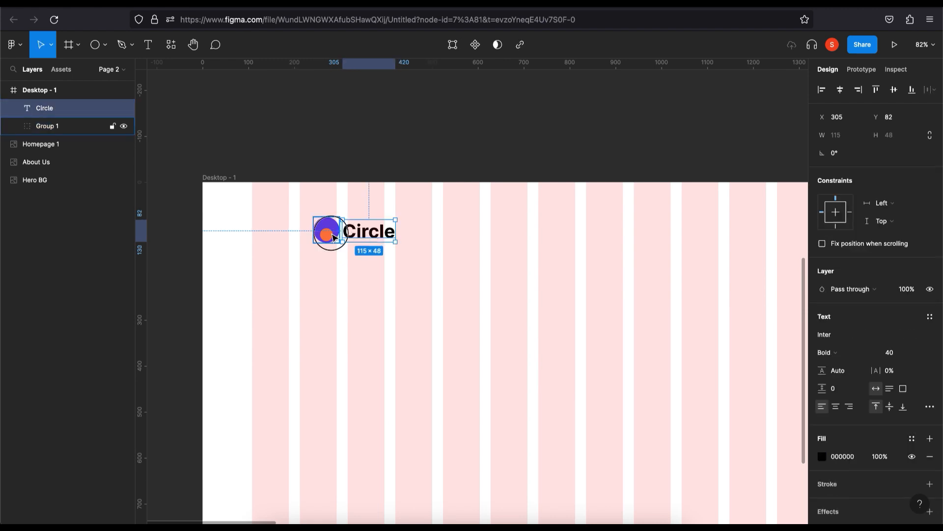
left_click(333, 238, "shift")
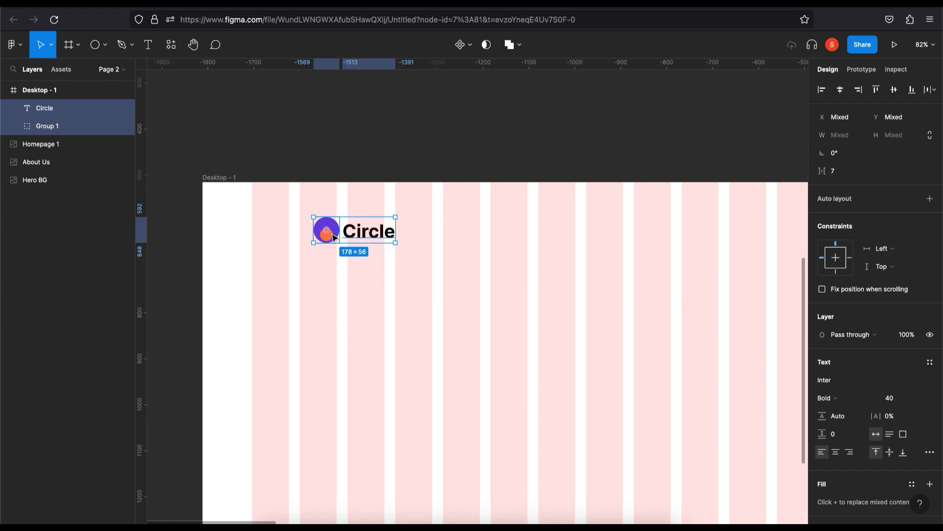
right_click(332, 238)
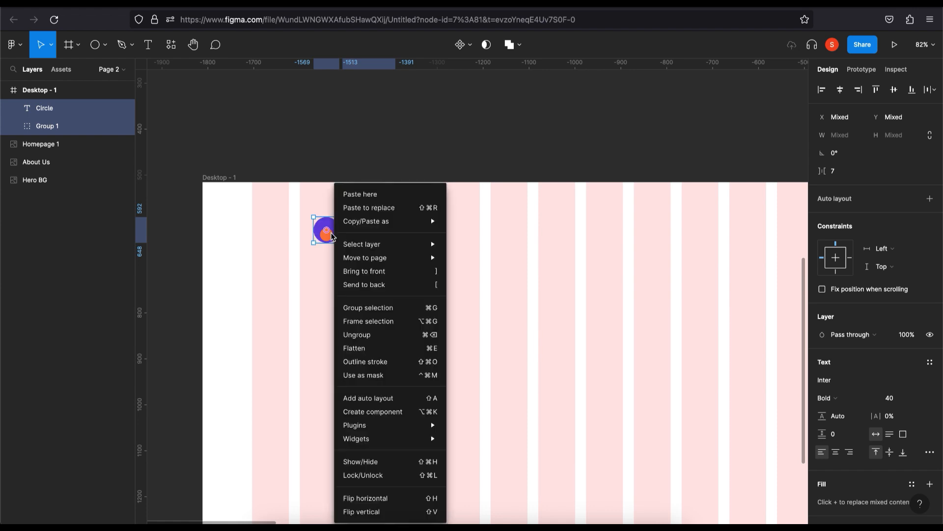
left_click(373, 307)
left_click(415, 289)
left_click_drag(362, 230, 301, 221)
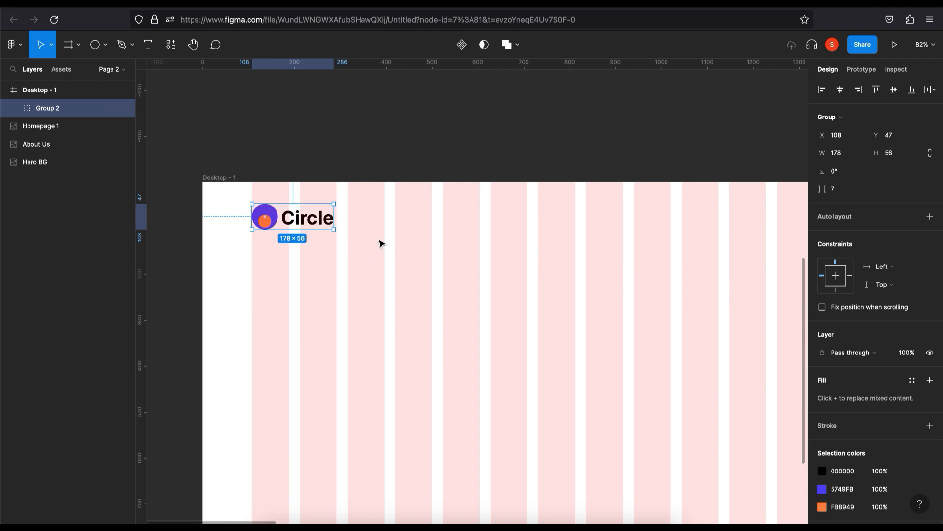
Step: Change the fill of the "Circle" text inside the logo group to dark grey 111111
double_click(319, 222)
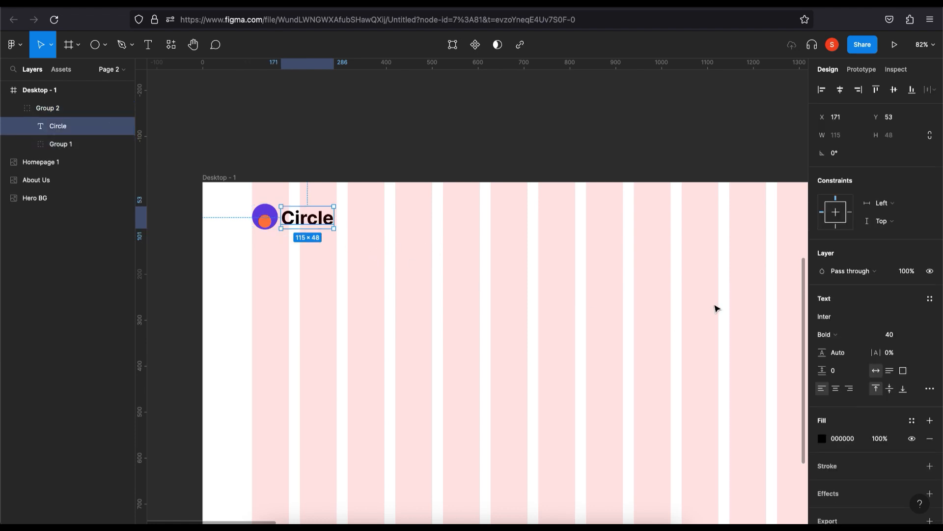
left_click(822, 438)
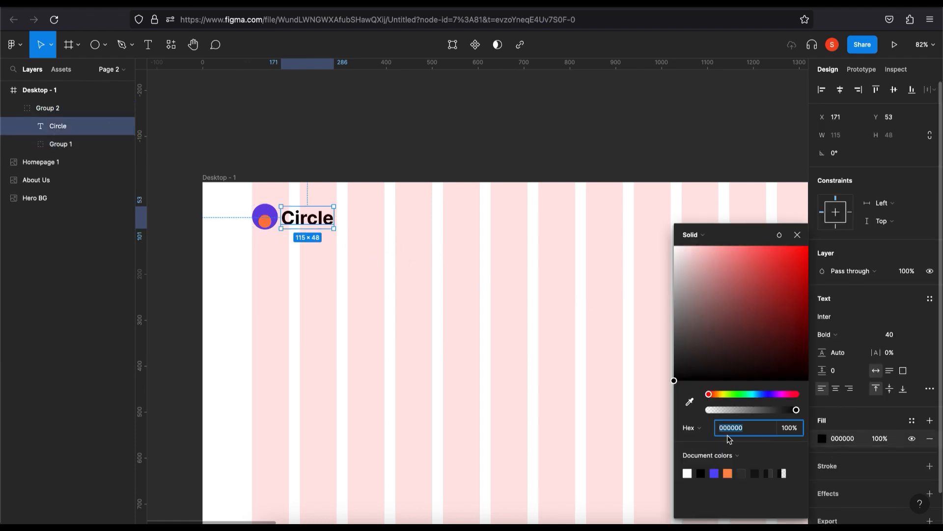
left_click(674, 377)
left_click_drag(674, 377, 676, 373)
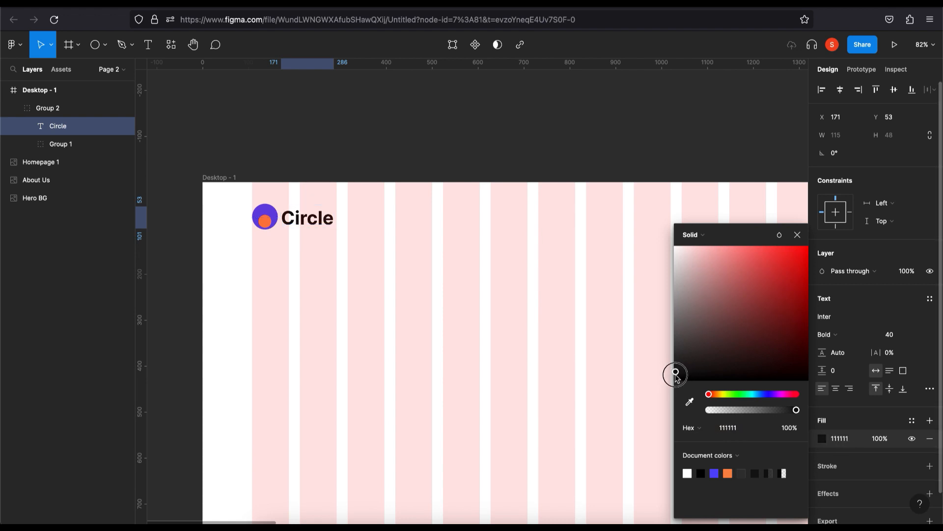
left_click(562, 388)
Step: Add the text "Home" below and to the right of the logo, at about X 553, Y 155
scroll(342, 240, "down", 4)
scroll(385, 229, "up", 5)
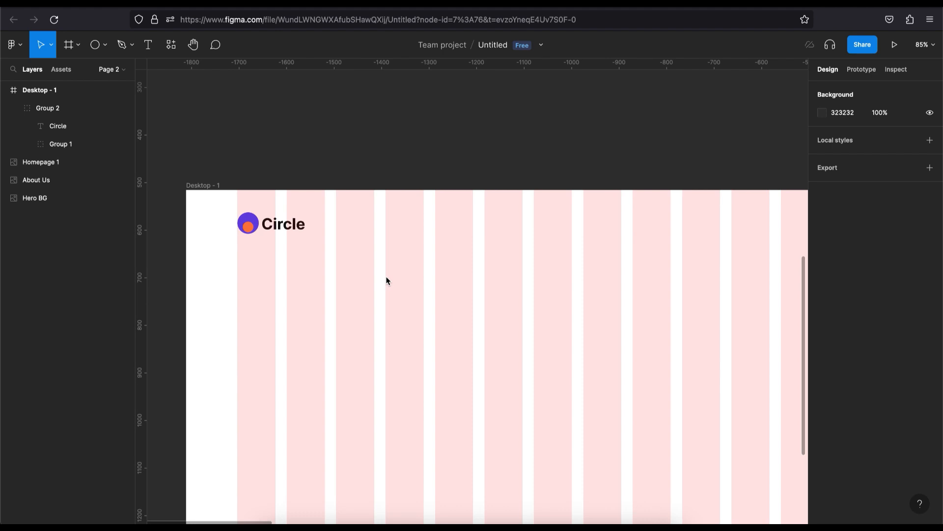
scroll(386, 280, "down", 2)
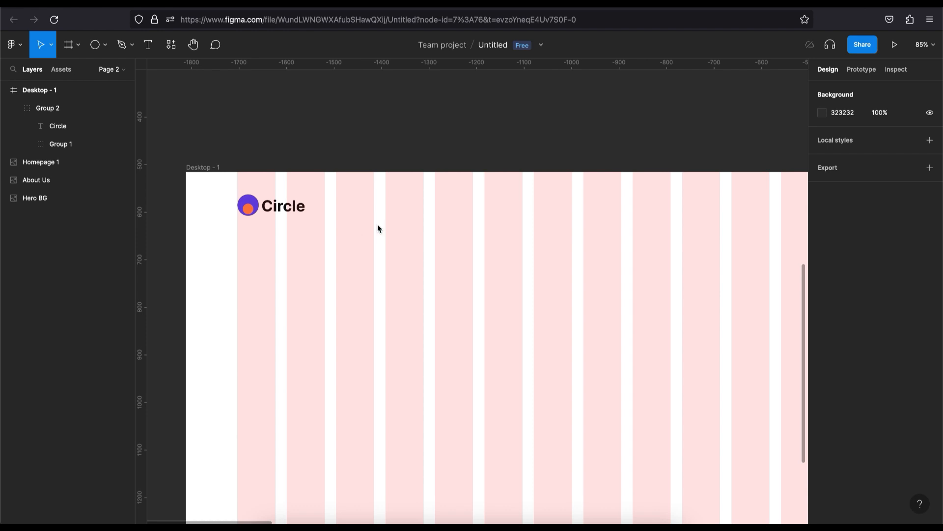
mouse_move(453, 221)
left_mouse_down()
mouse_move(376, 219)
mouse_move(452, 222)
left_mouse_up()
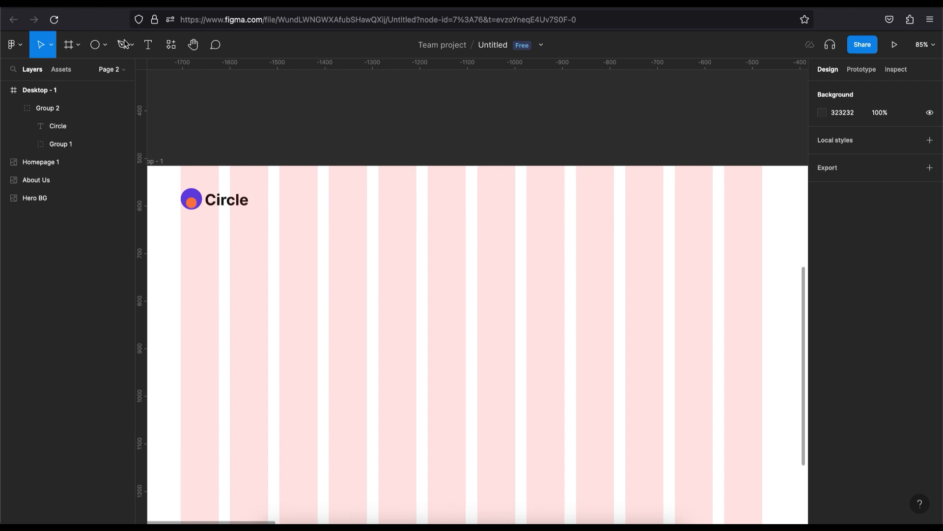
left_click(149, 46)
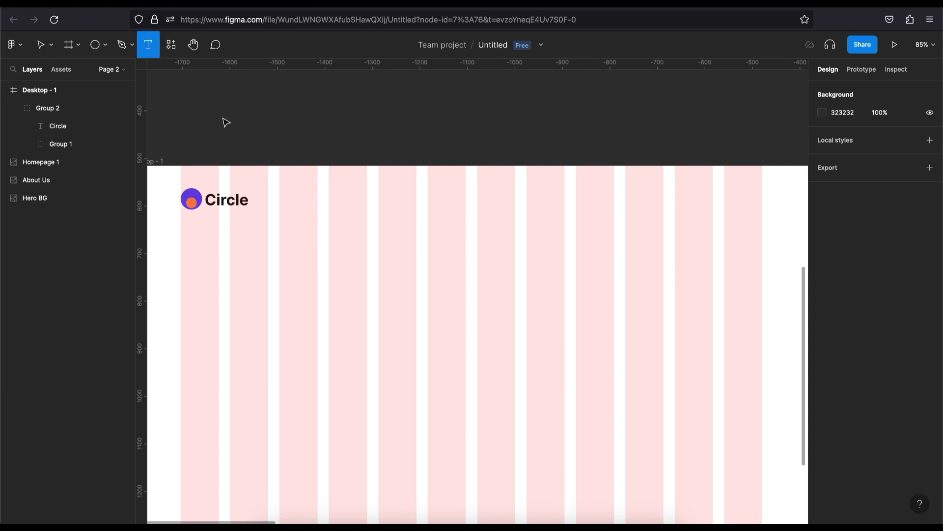
left_click(391, 238)
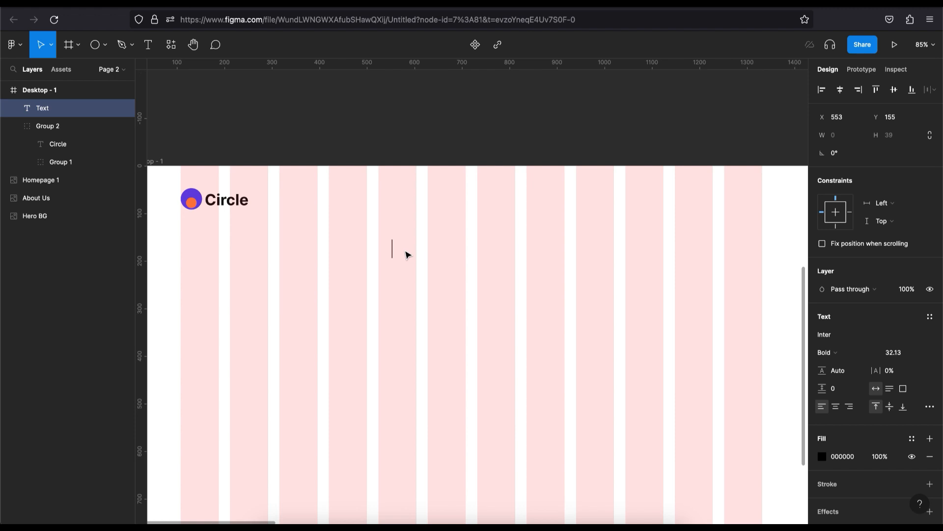
type("Home")
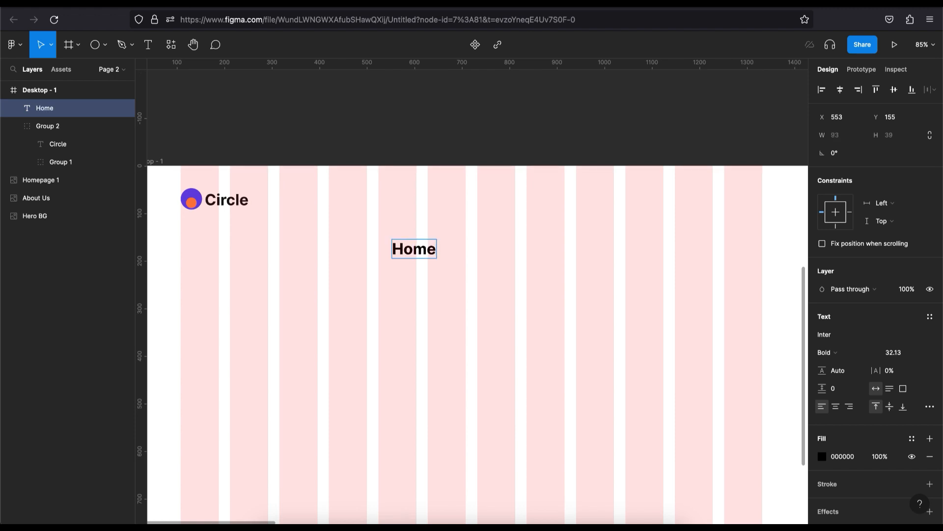
key("Escape")
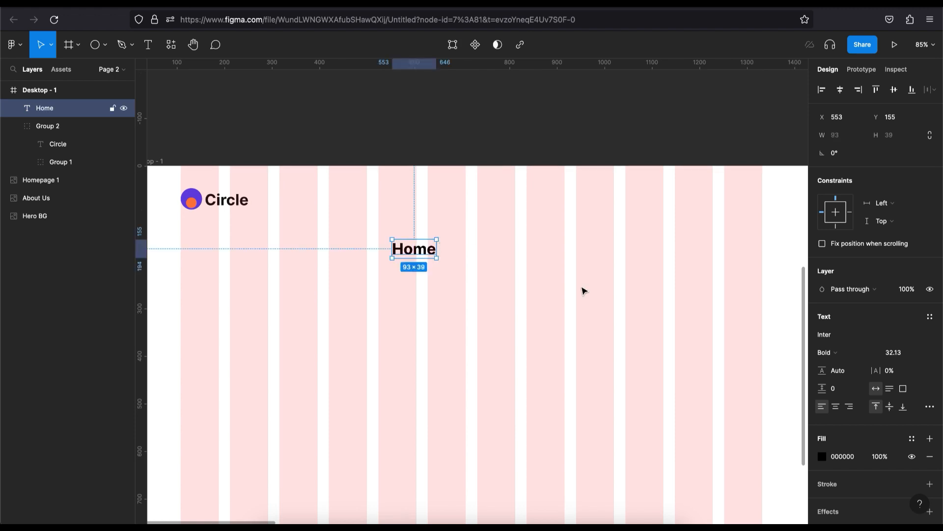
Step: Set the "Home" text's size to 16 and its weight to Regular
left_click(904, 358)
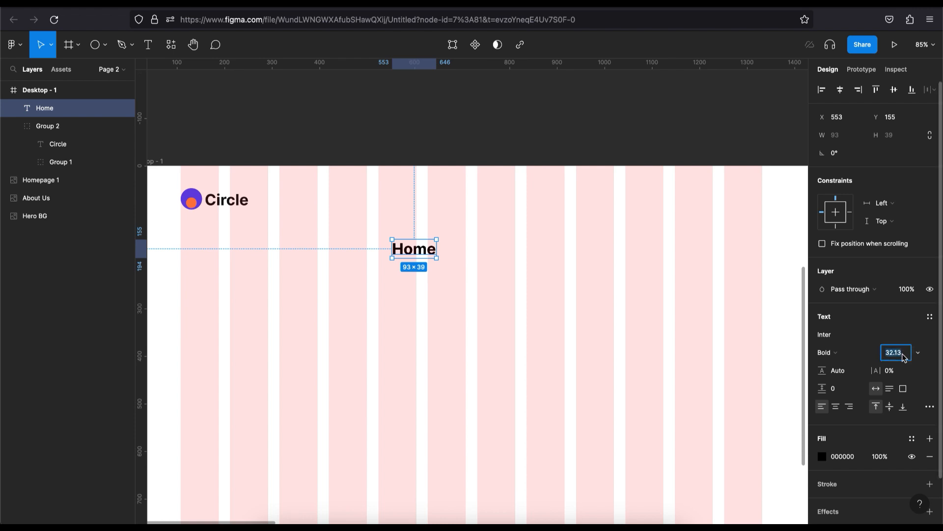
type("16")
key("Return")
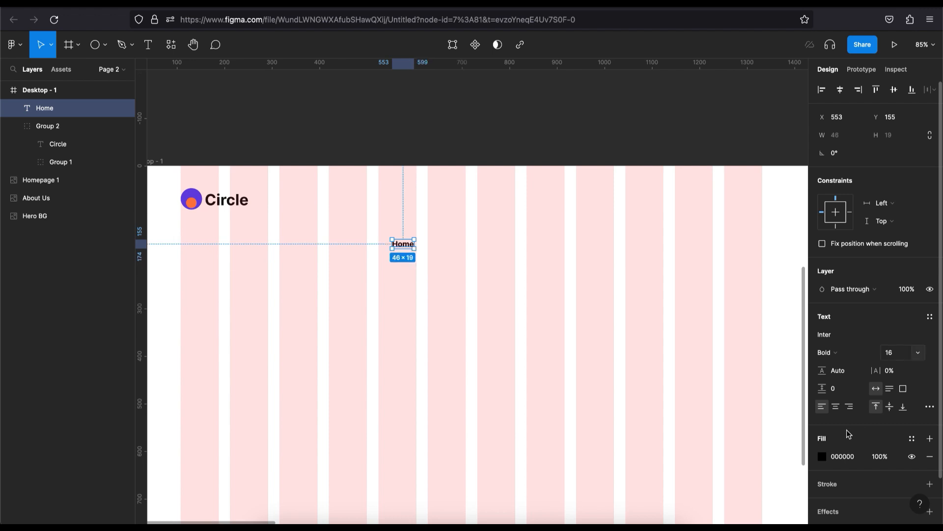
left_click(850, 352)
left_click(843, 312)
Step: Fill the "Home" text with the dark grey document color 111111
left_click(822, 456)
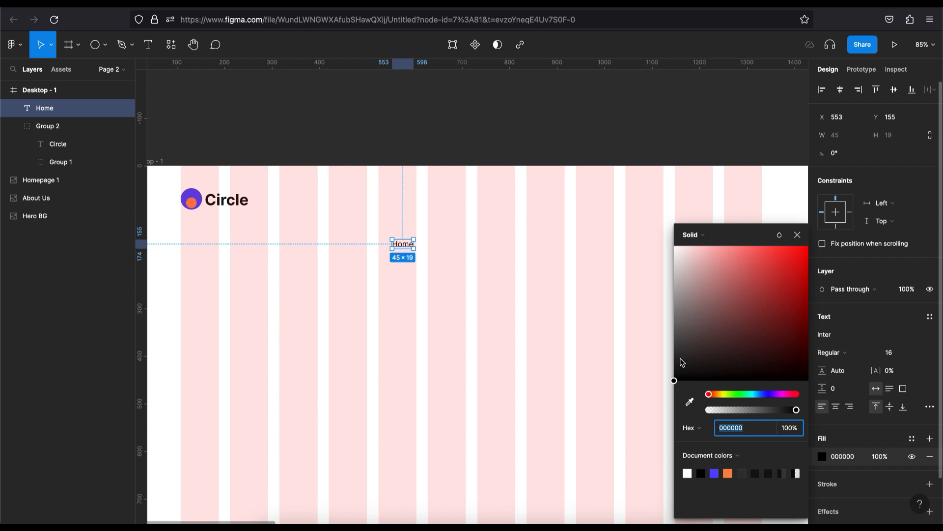
left_click(770, 472)
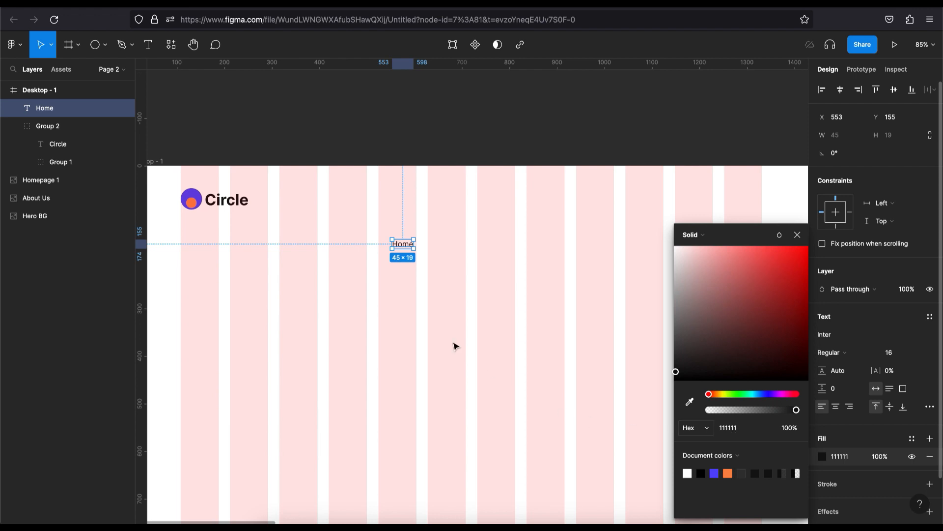
left_click(670, 249)
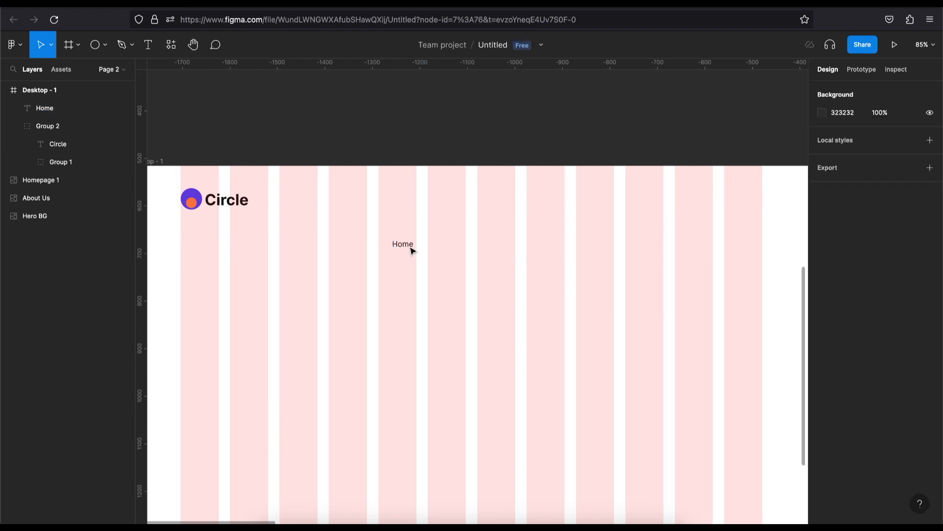
Step: Wrap the "Home" text in an auto layout frame and duplicate the frame to its right at X 643, Y 145
left_click(412, 251)
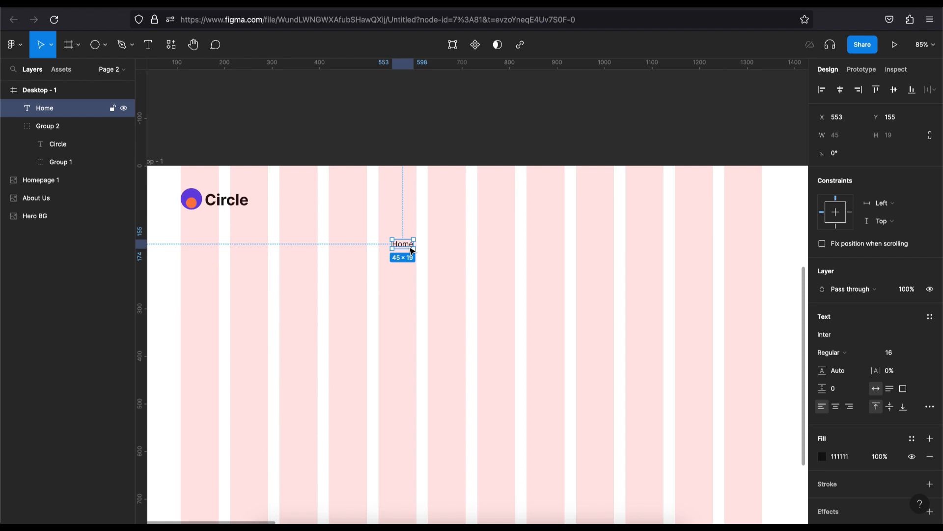
key("shift+a")
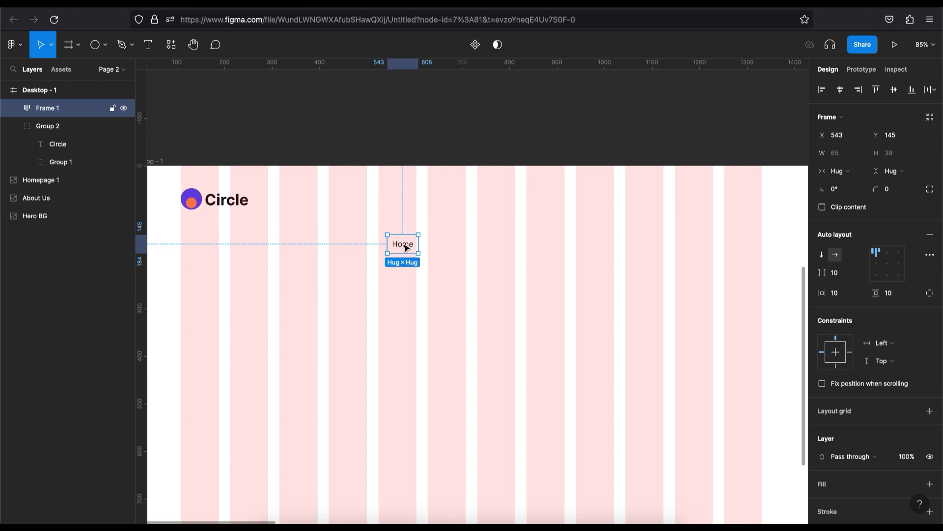
left_click_drag(404, 244, 451, 247, "alt")
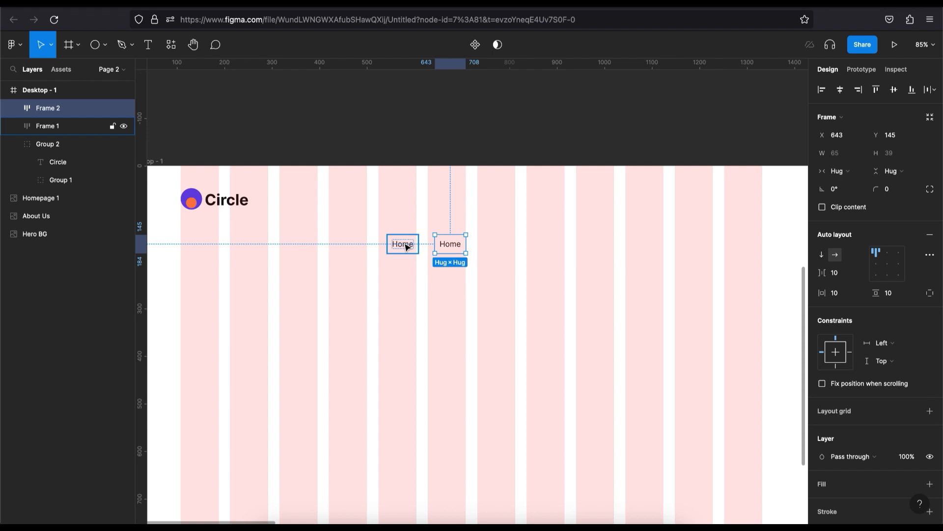
Step: Fill the duplicated "Home" text with the purple document color 5749FB
scroll(407, 246, "up", 5, "ctrl")
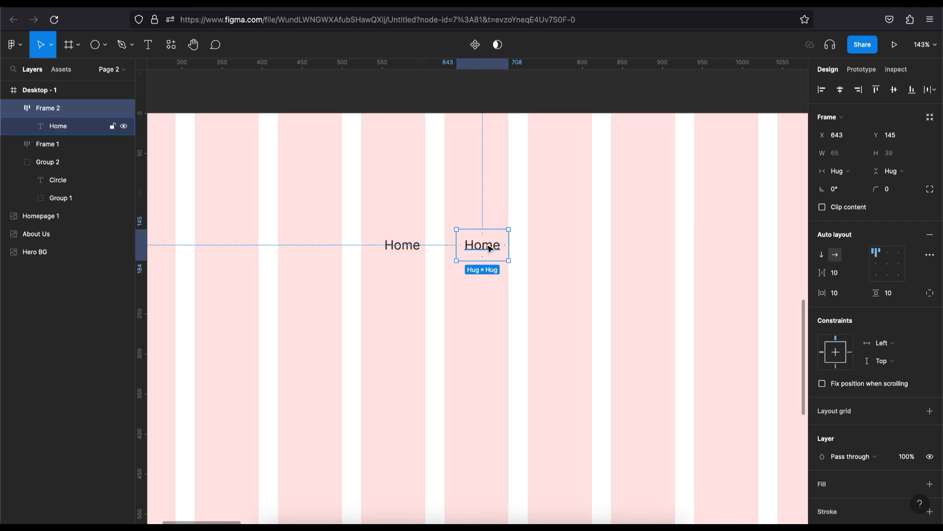
left_click(489, 248)
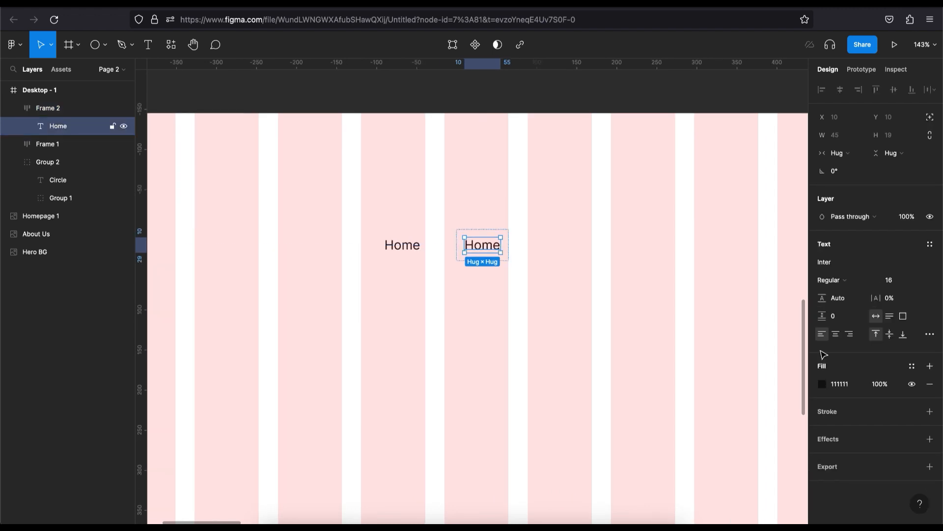
left_click(911, 366)
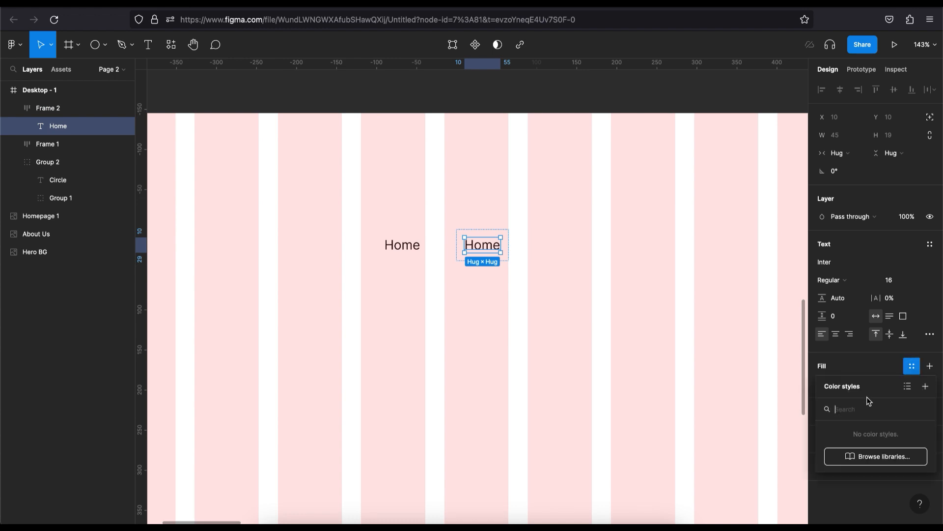
left_click(867, 368)
left_click(823, 384)
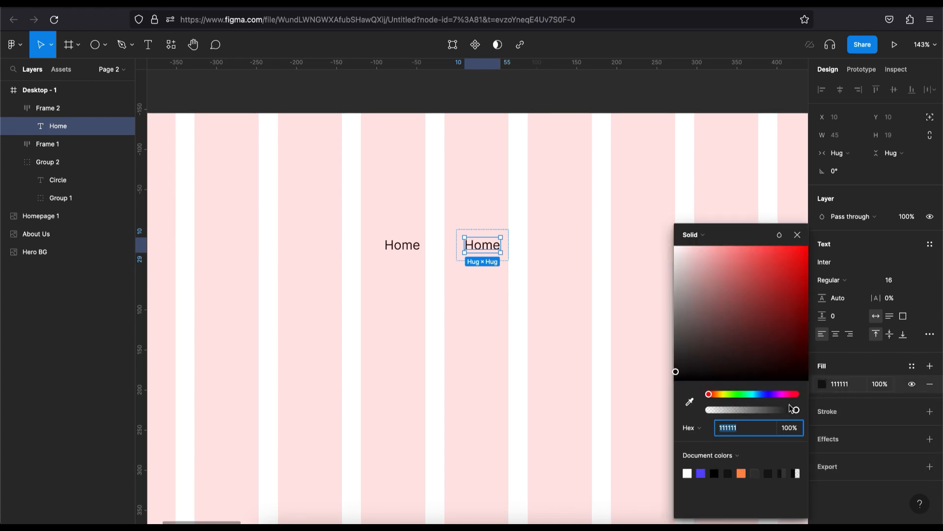
left_click(701, 473)
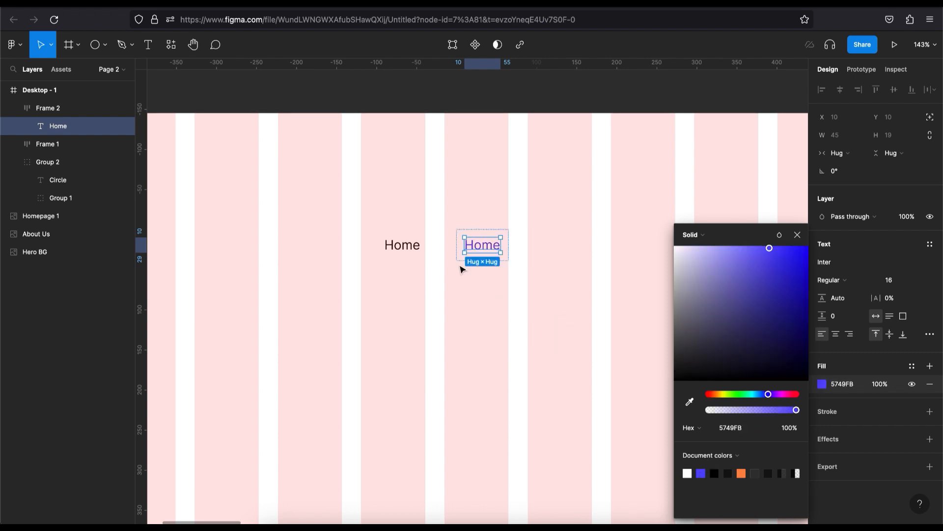
Step: Combine the dark and purple "Home" frames into one component set with two variants
left_click(361, 206)
left_click(364, 204)
left_click_drag(364, 205, 573, 314)
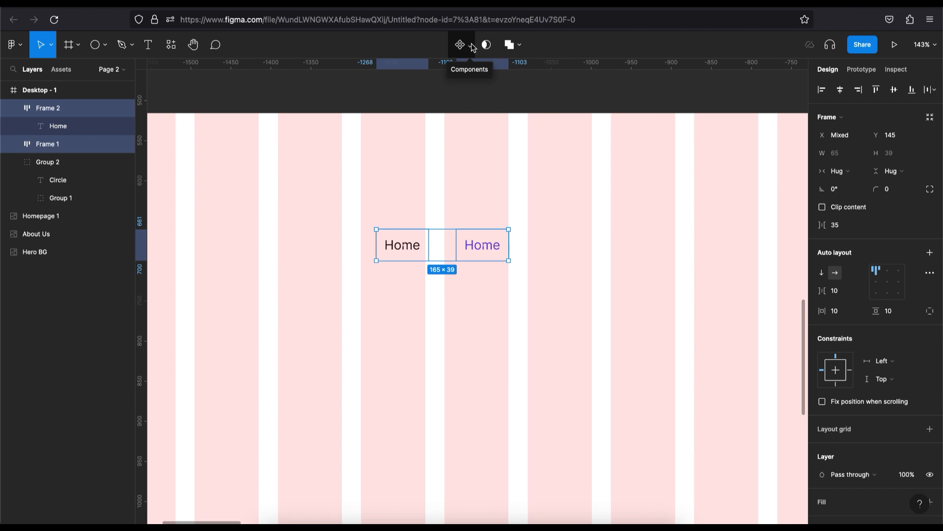
left_click(472, 47)
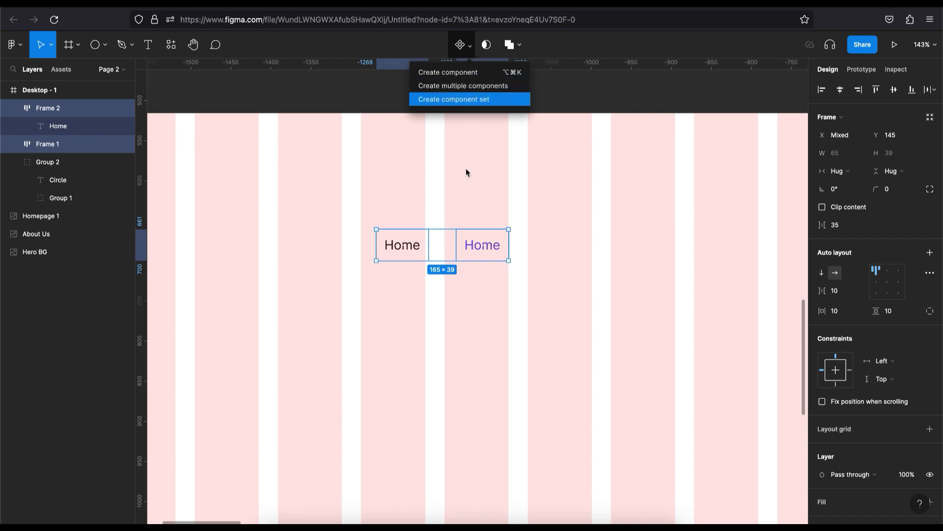
key("Return")
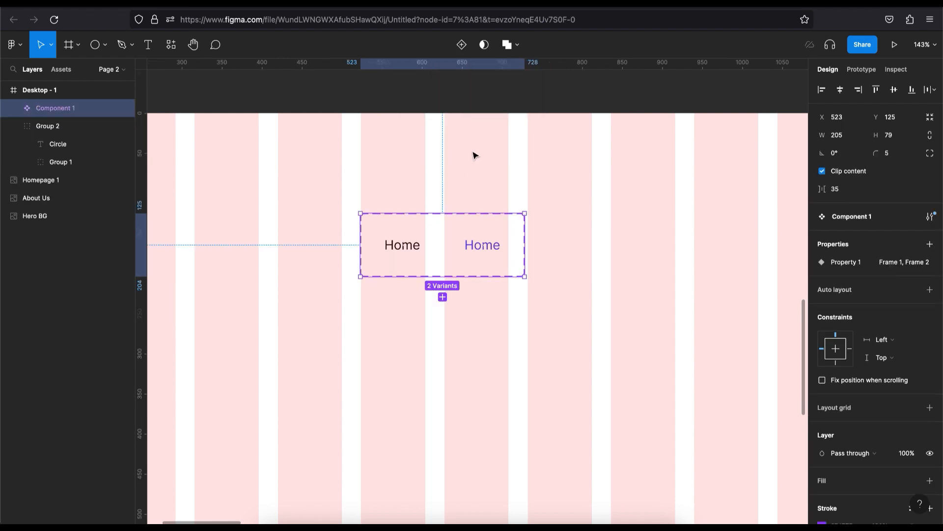
Step: Add a prototype connection from the dark "Home" variant (Frame 1) to the purple "Home" variant (Frame 2)
left_click(413, 247)
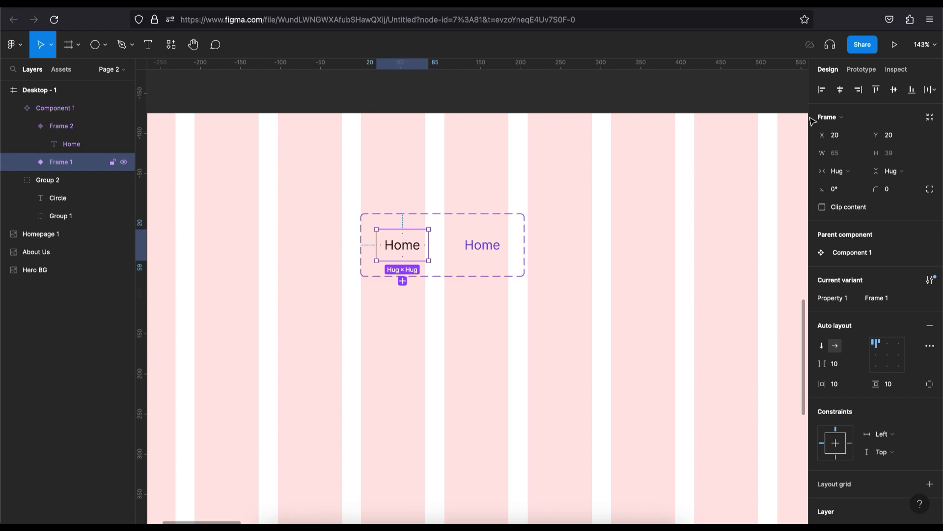
left_click(860, 70)
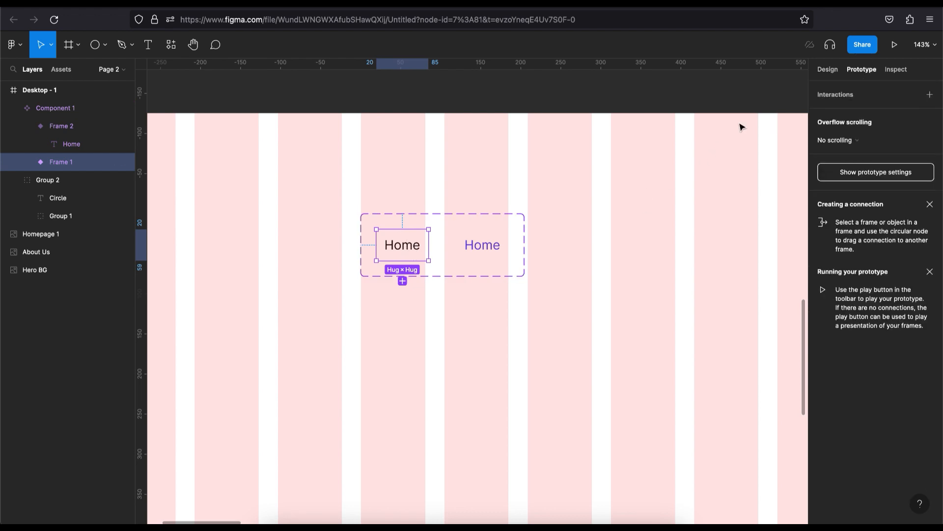
mouse_move(427, 248)
scroll(427, 246, "up", 5)
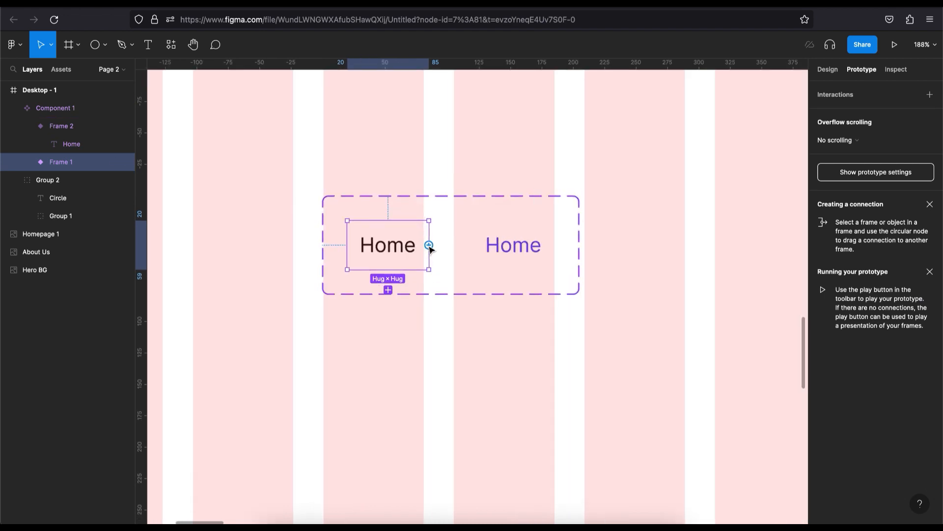
left_click(831, 71)
left_click(861, 71)
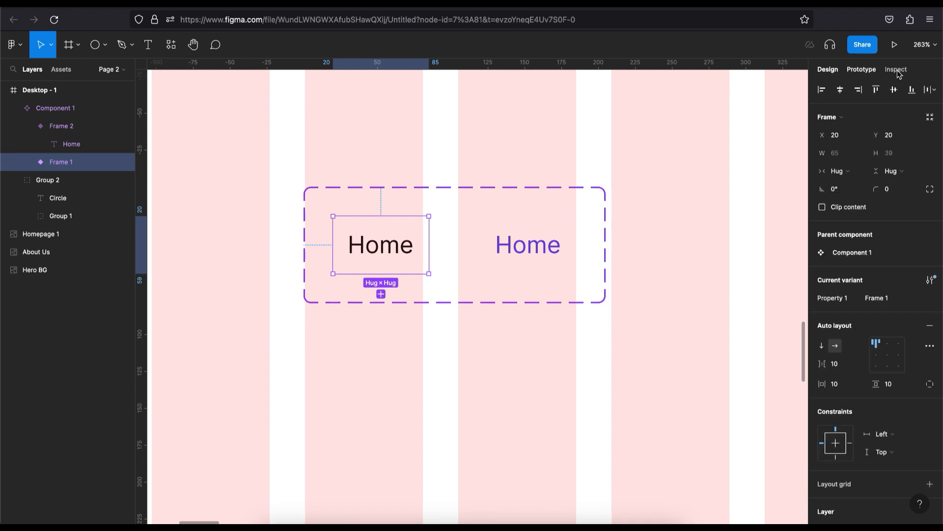
left_click(897, 71)
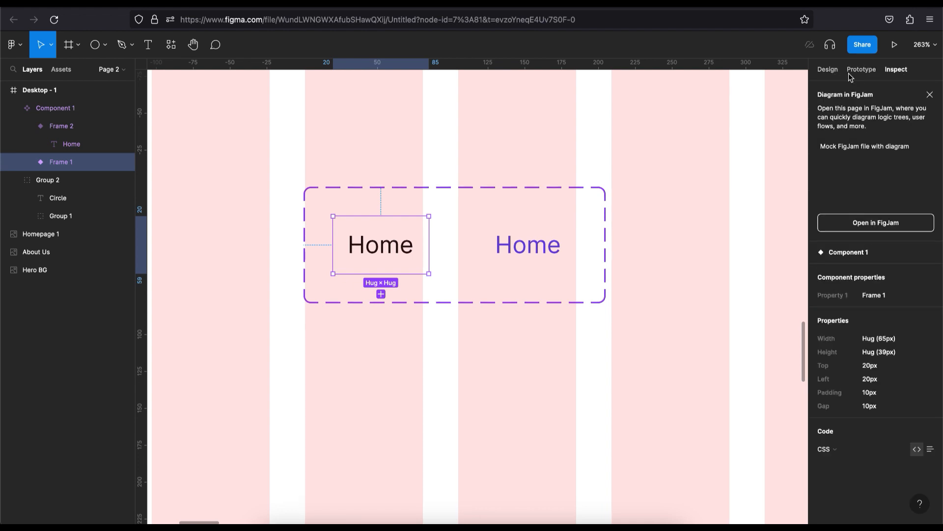
left_click(829, 70)
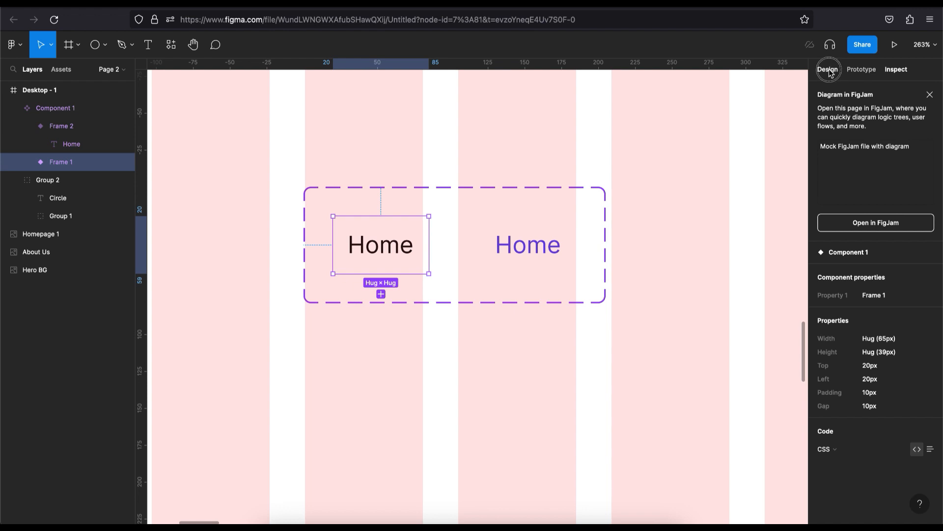
left_click(862, 69)
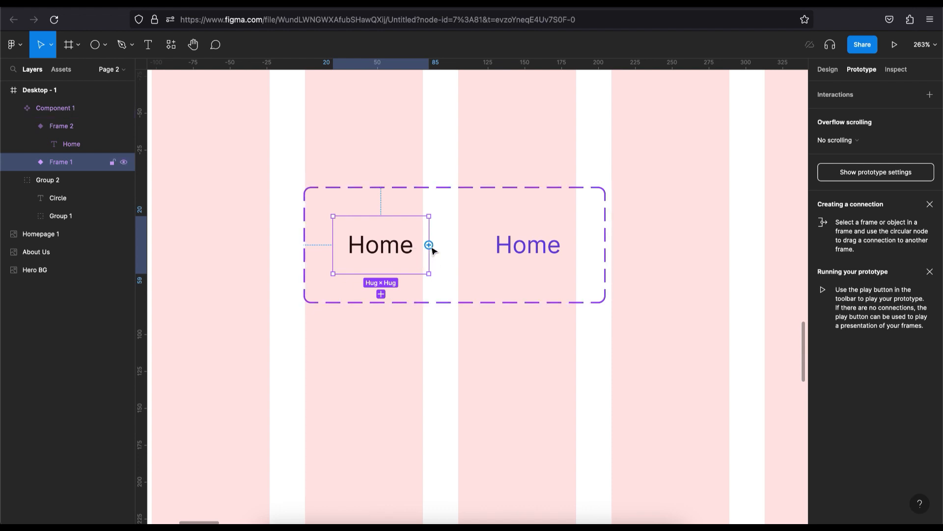
scroll(432, 250, "up", 5)
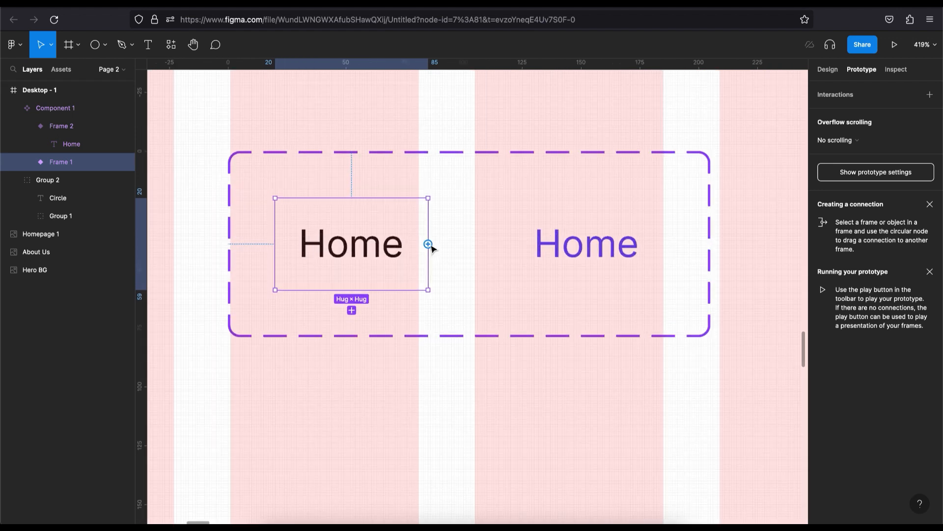
left_click_drag(431, 246, 539, 247)
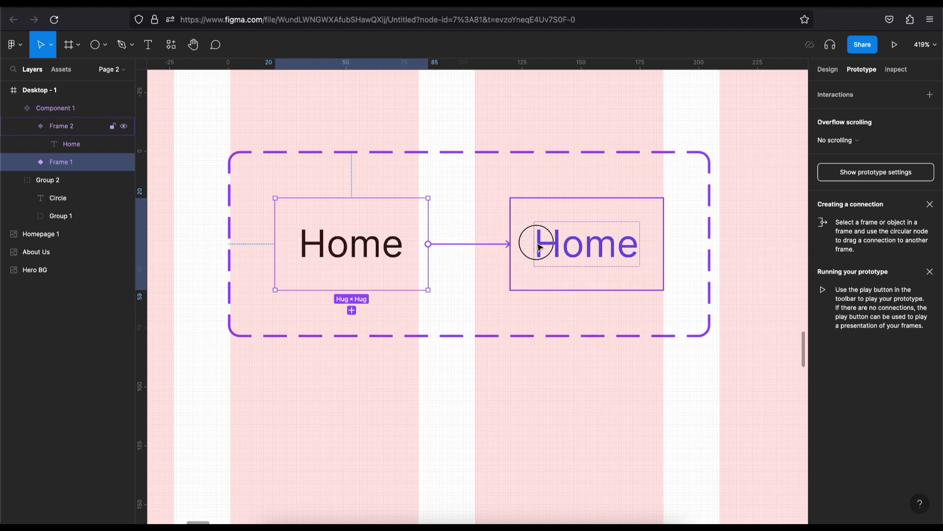
left_click_drag(539, 247, 540, 247)
left_click_drag(607, 252, 607, 252)
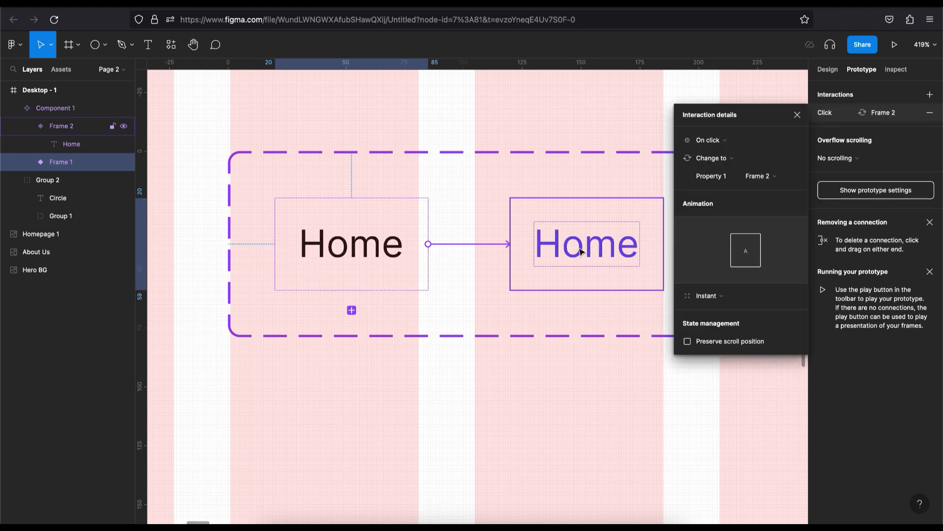
left_click(797, 114)
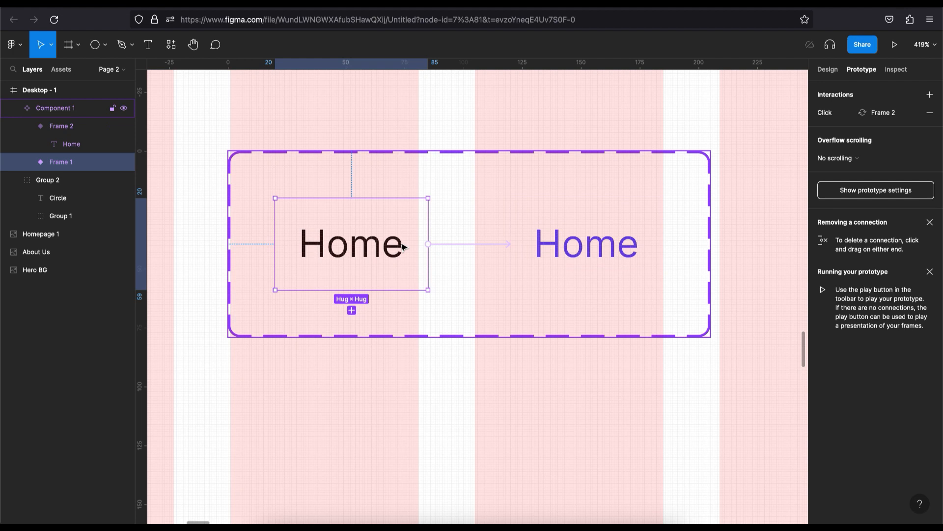
Step: Set the trigger of the connection between the two "Home" variants to While hovering
left_click(481, 244)
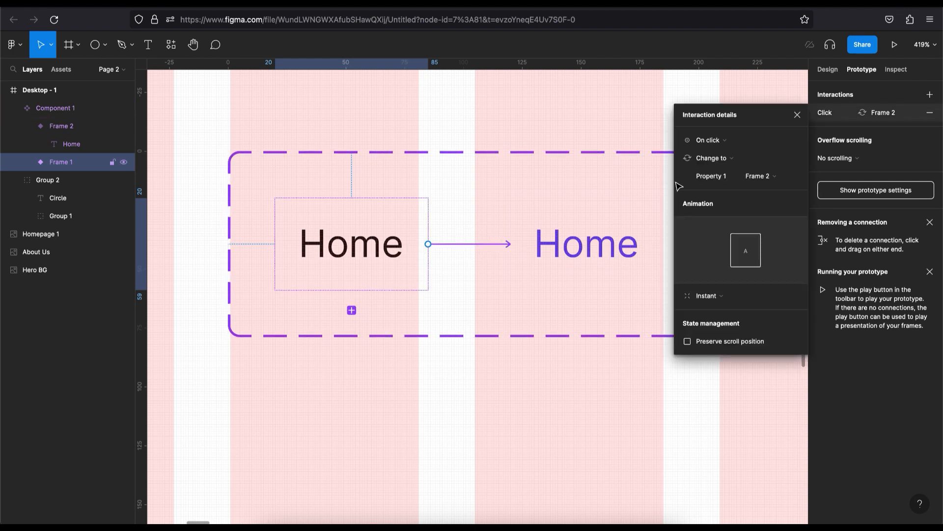
left_click(719, 143)
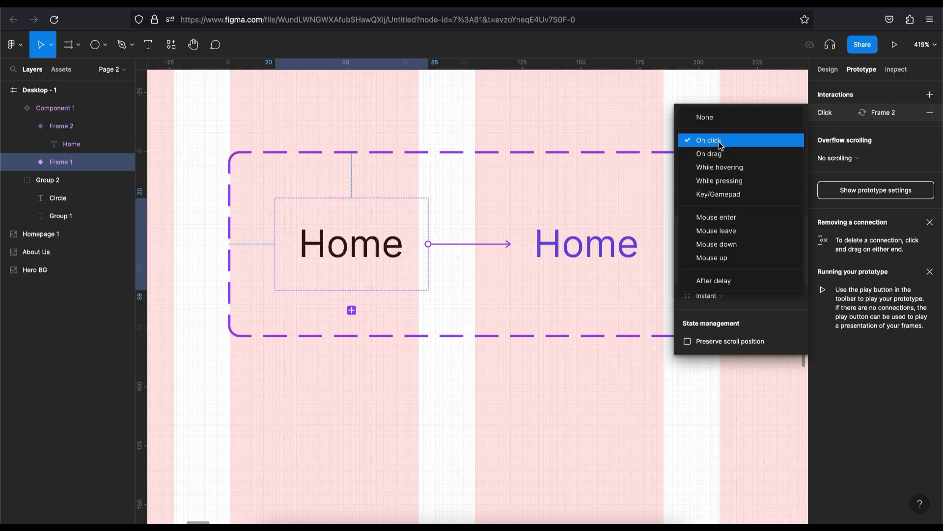
left_click(720, 168)
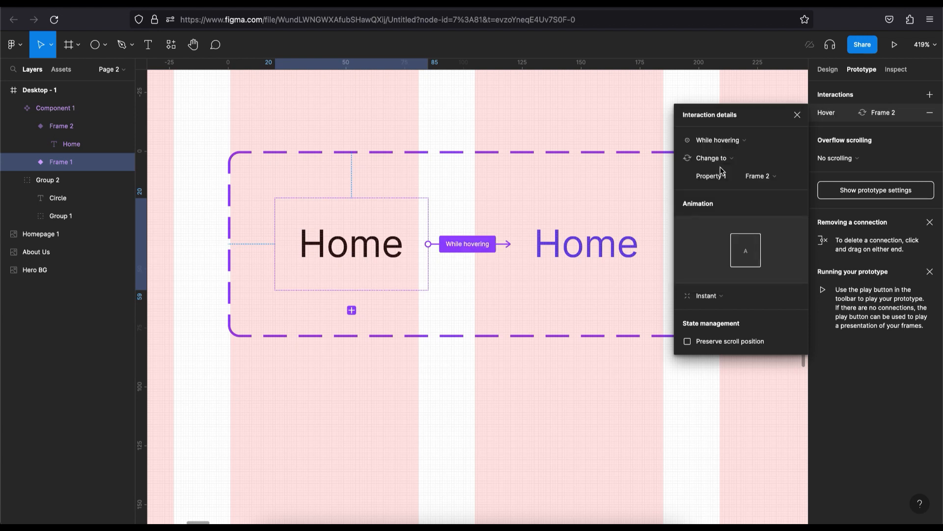
scroll(476, 245, "up", 3)
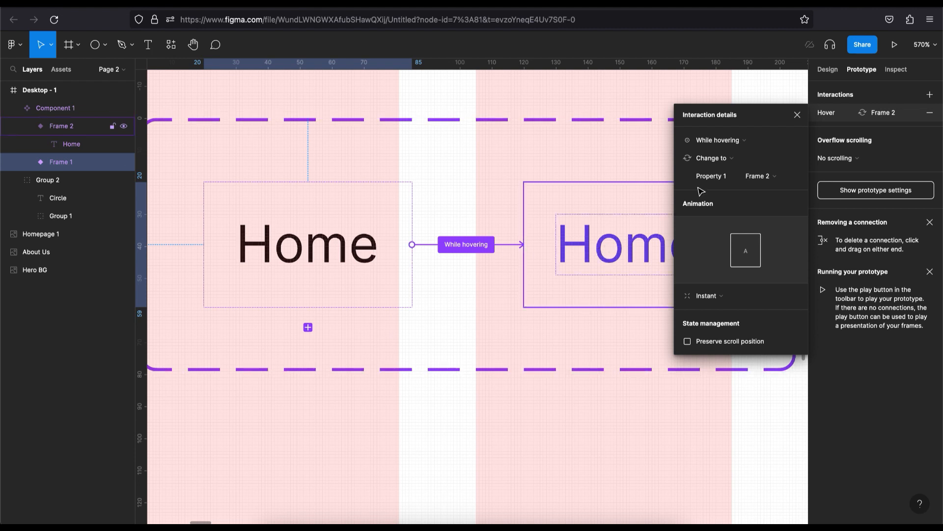
left_click(797, 115)
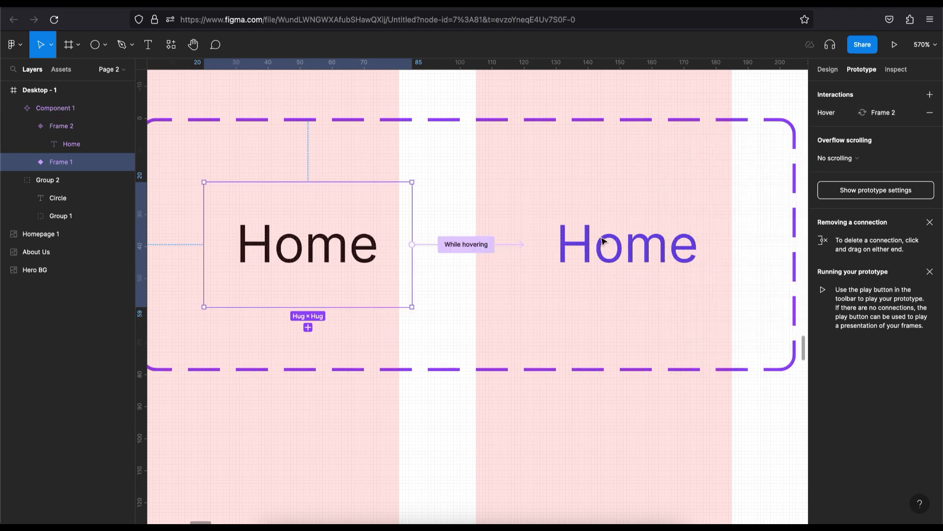
Step: Move the "Home" component set out of the Desktop - 1 frame onto the canvas above it, at X -1270, Y 333
scroll(604, 240, "down", 3)
scroll(604, 241, "down", 10)
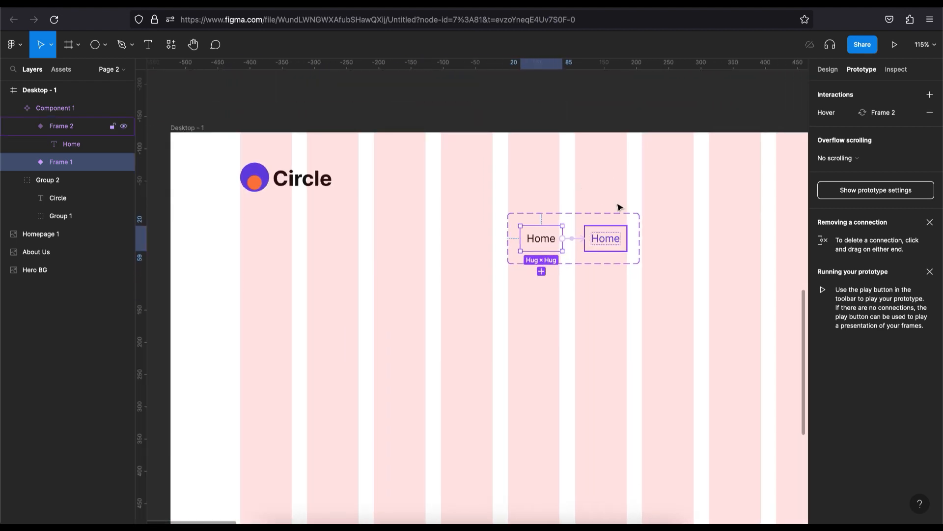
key("Escape")
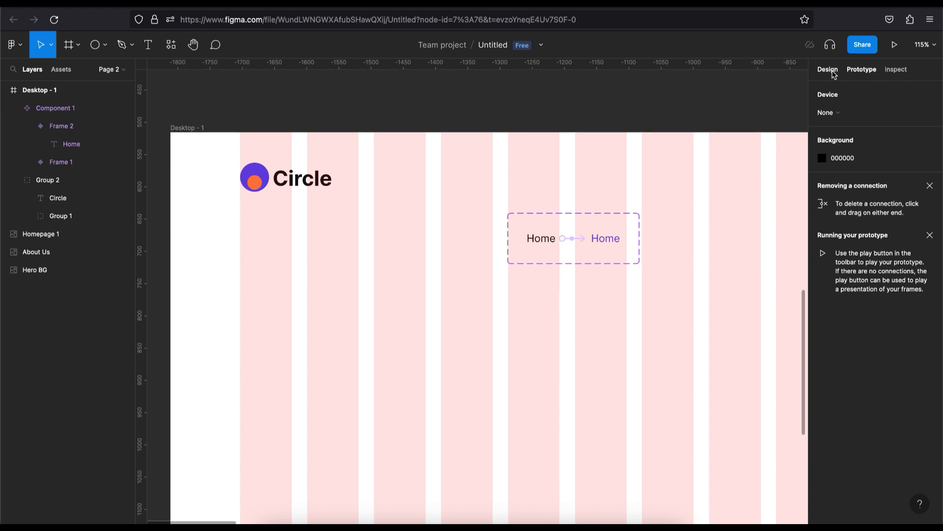
left_click(829, 72)
left_click(633, 188)
left_click_drag(560, 262, 483, 343)
left_click(531, 321)
left_click_drag(537, 123, 537, 122)
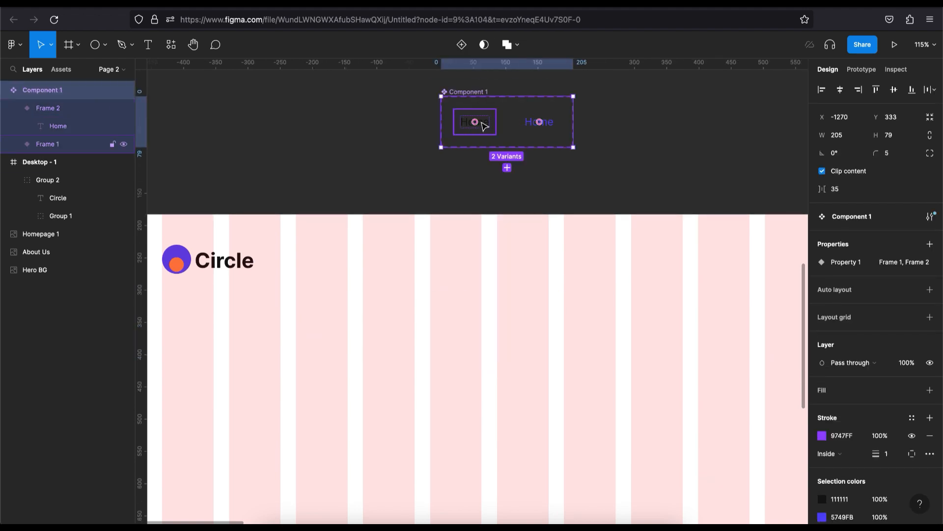
Step: Copy the dark "Home" variant into the Desktop - 1 frame and place the instance in the header at X 538, Y 58
left_click(485, 127)
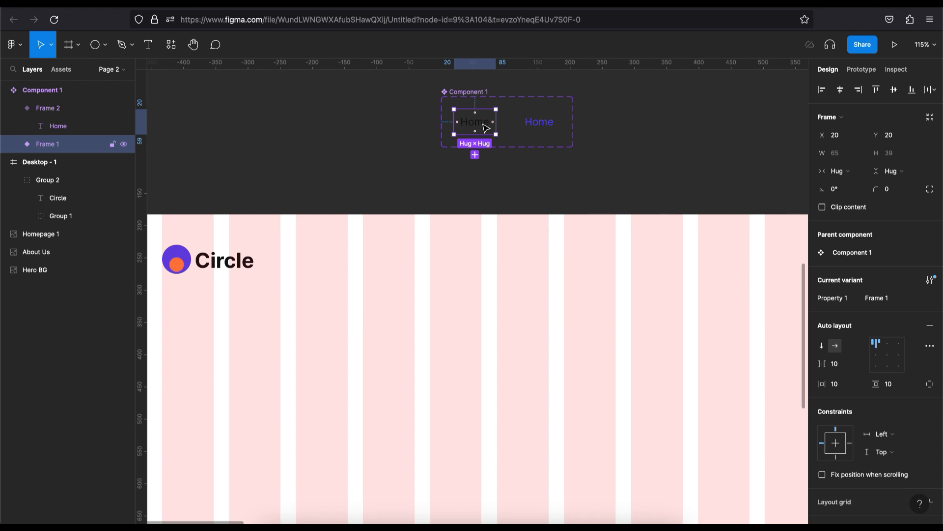
left_click(461, 289)
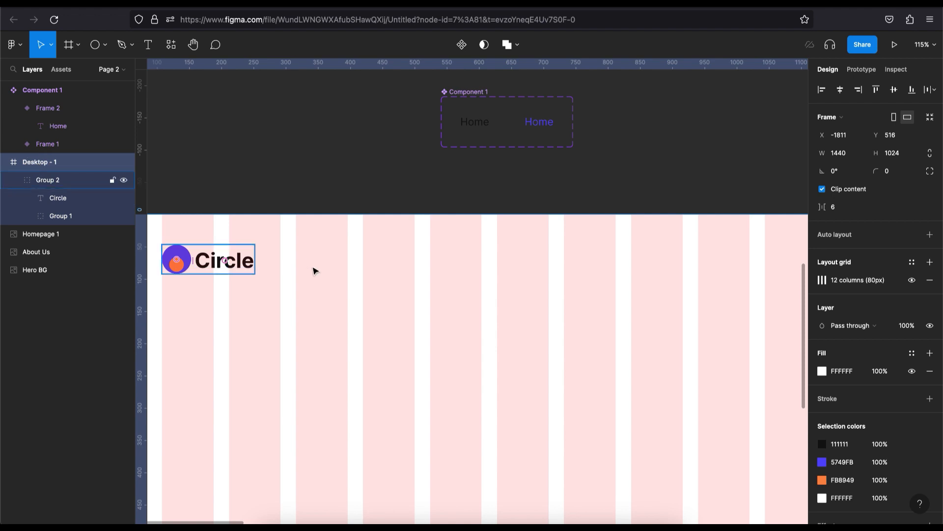
left_click_drag(367, 237, 433, 202)
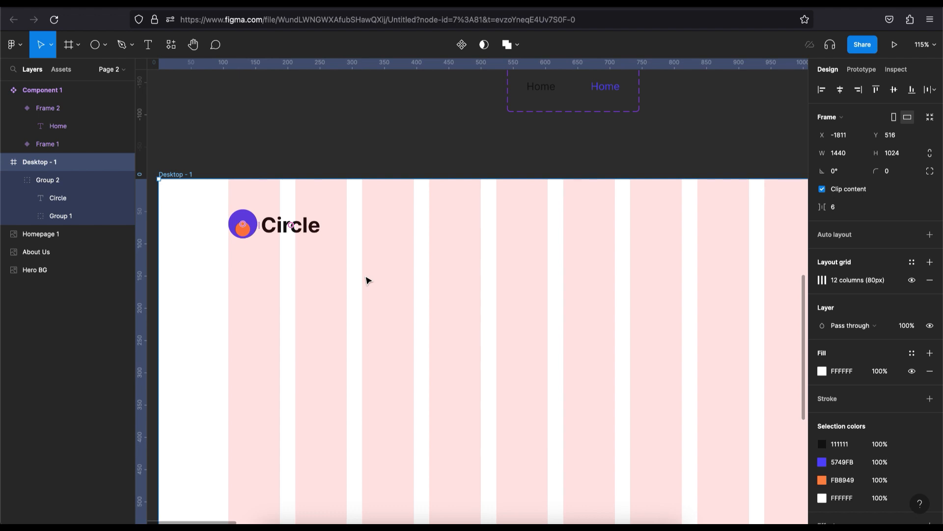
key("ctrl+v")
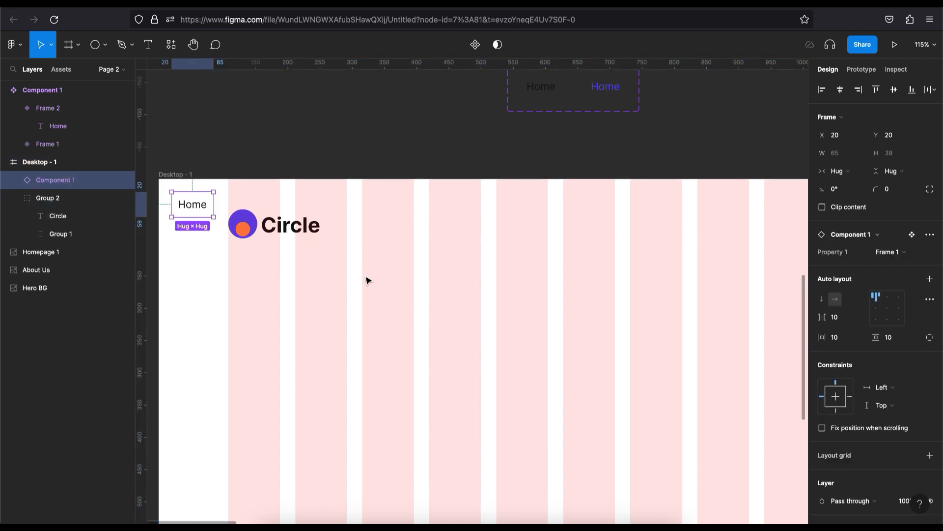
left_click_drag(191, 206, 525, 233)
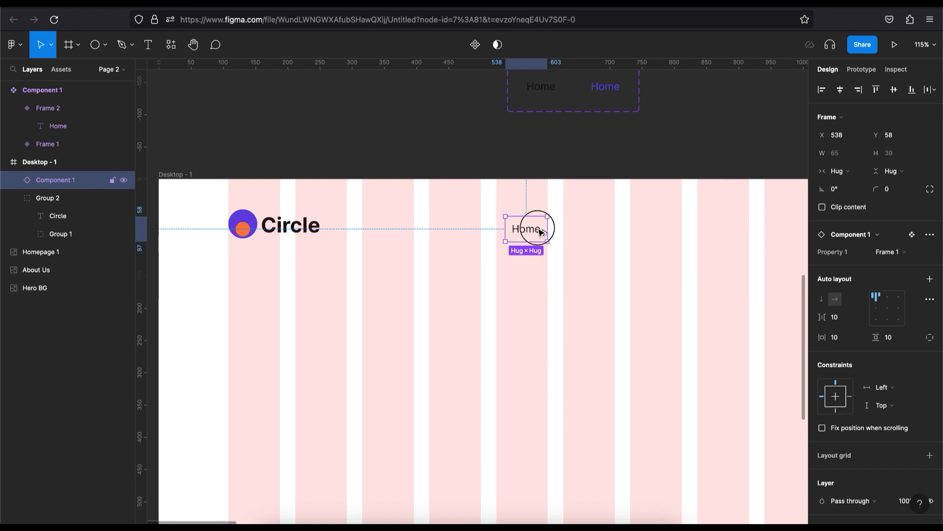
Step: Duplicate the header "Home" instance twice along the same row, at X 620 and X 702, Y 58
key("ctrl+d")
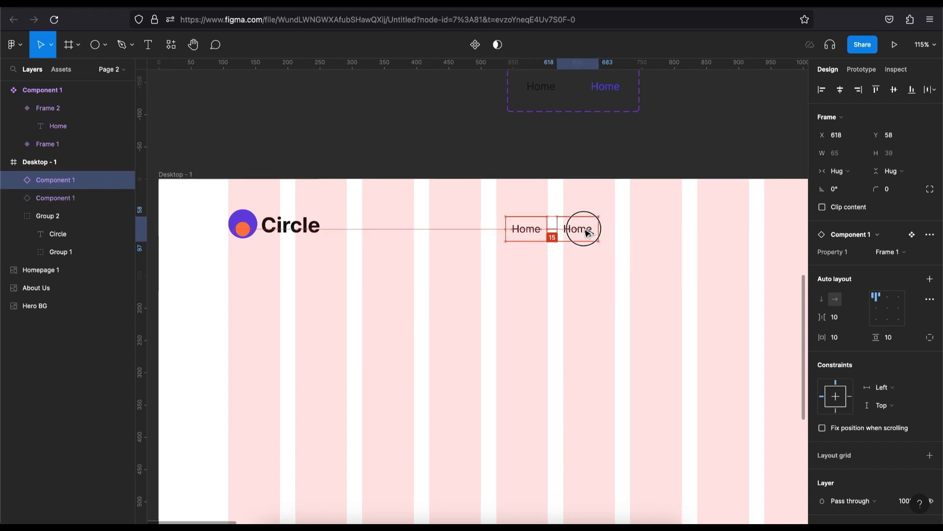
left_click_drag(586, 230, 581, 228)
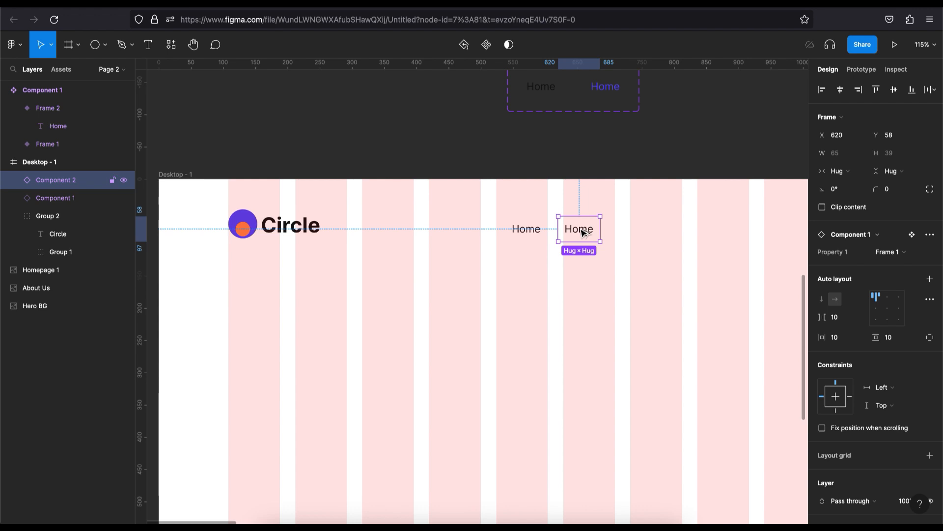
key("ctrl+d")
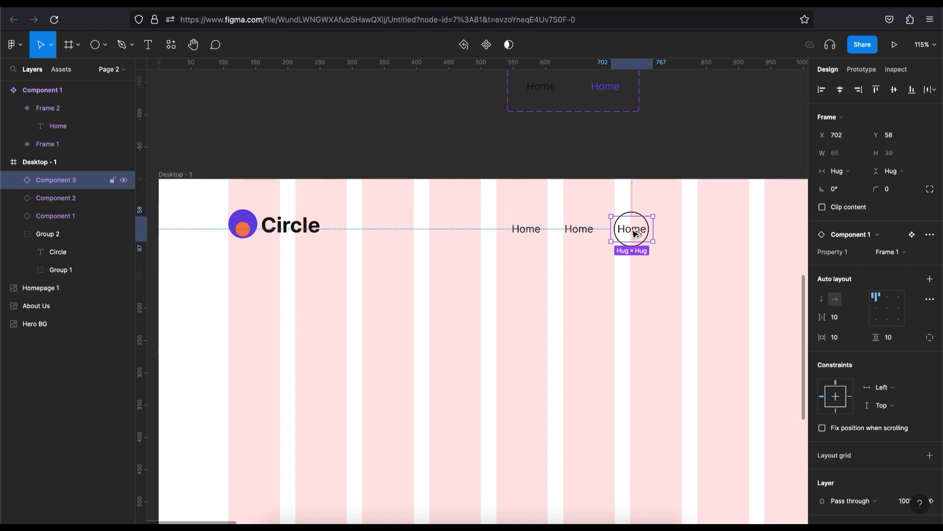
Step: Duplicate the third header "Home" instance at X 779, Y 58, and change the second header link's text to "About Us"
key("ctrl+d")
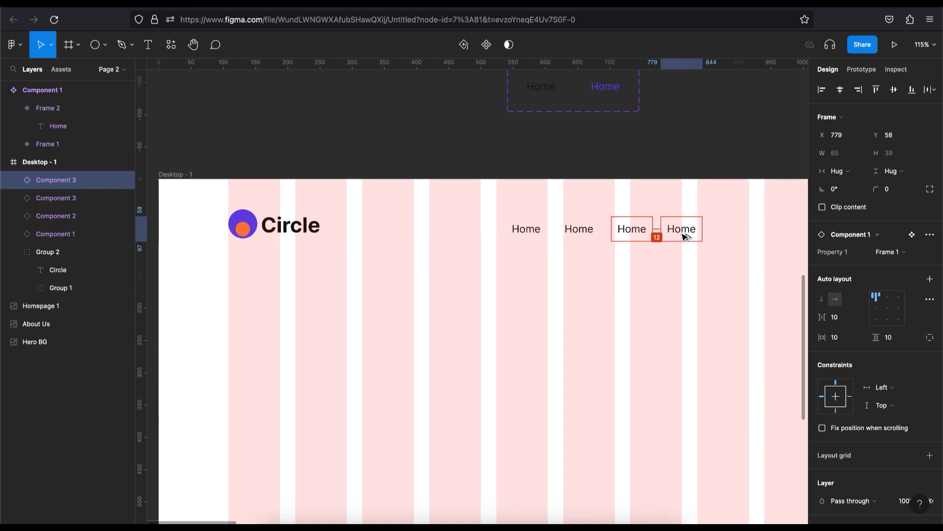
key("t")
double_click(572, 229)
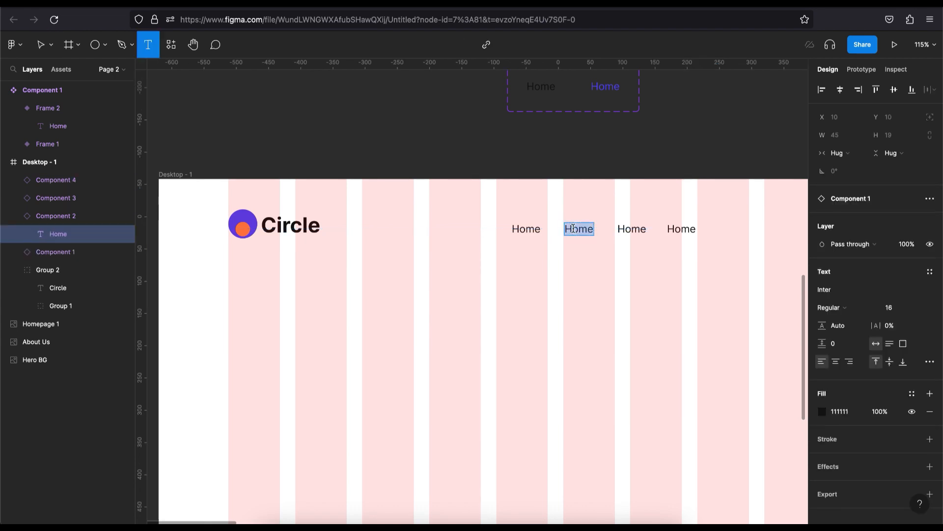
type("About Us")
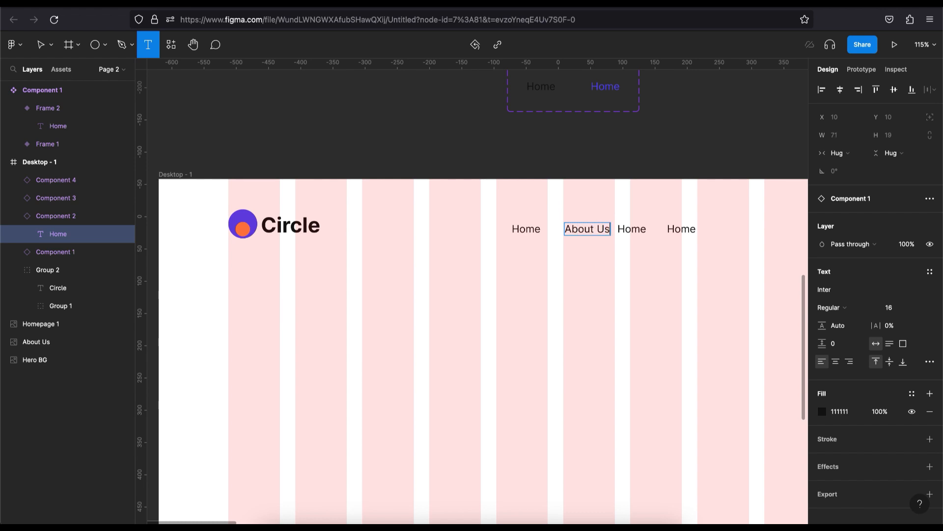
key("Escape")
Step: Move the last two header "Home" instances together to the right along the row, clear of "About Us"
left_click(636, 233)
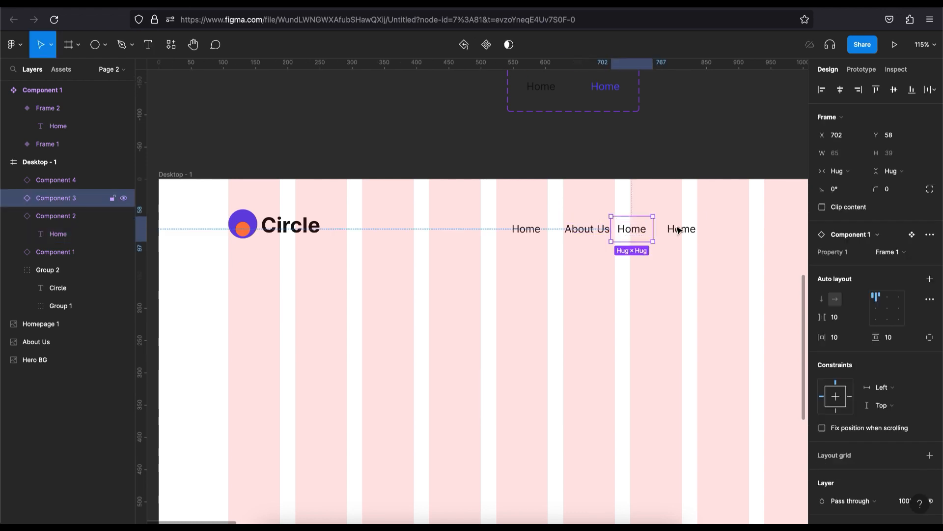
left_click(674, 226, "shift")
left_click_drag(674, 226, 705, 226)
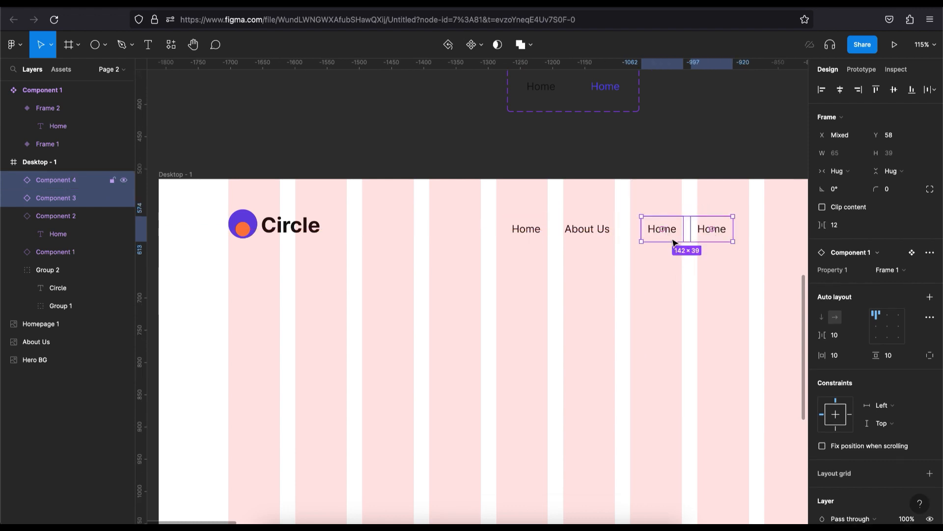
key("Escape")
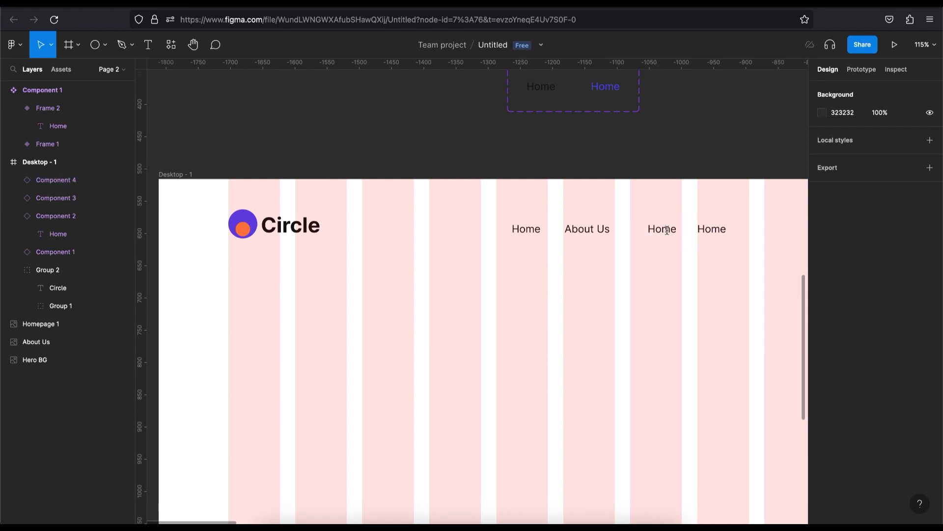
Step: Change the third header link's text to "Services" and move that link beside "About Us" at X 701, Y 58
key("t")
left_click(669, 228)
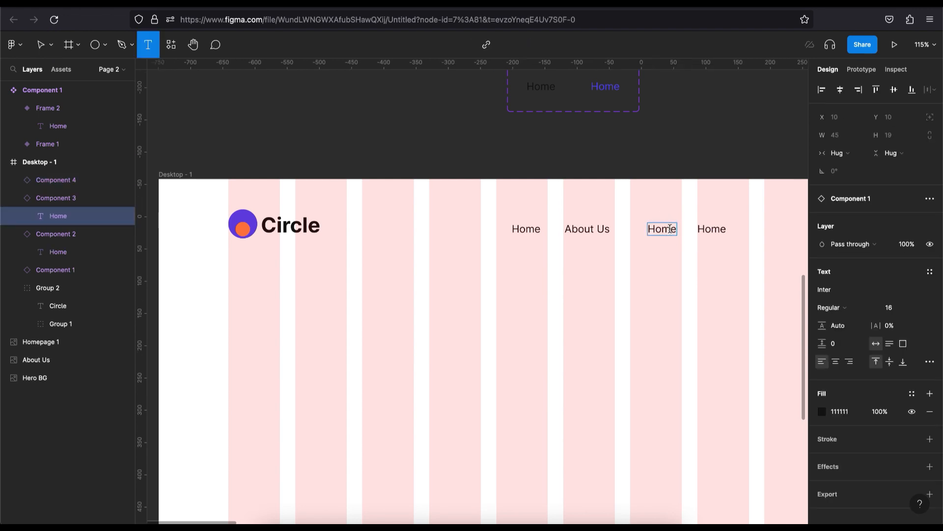
double_click(672, 232)
type("Services")
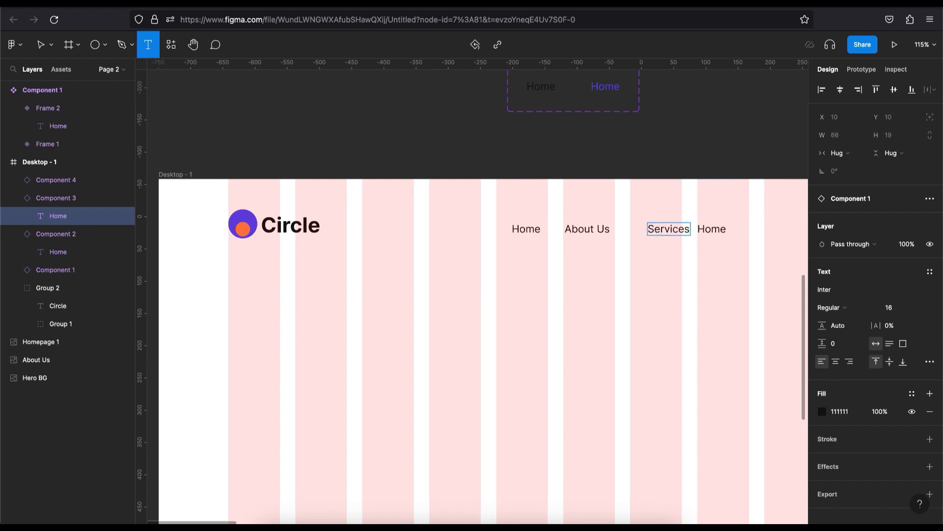
key("Escape")
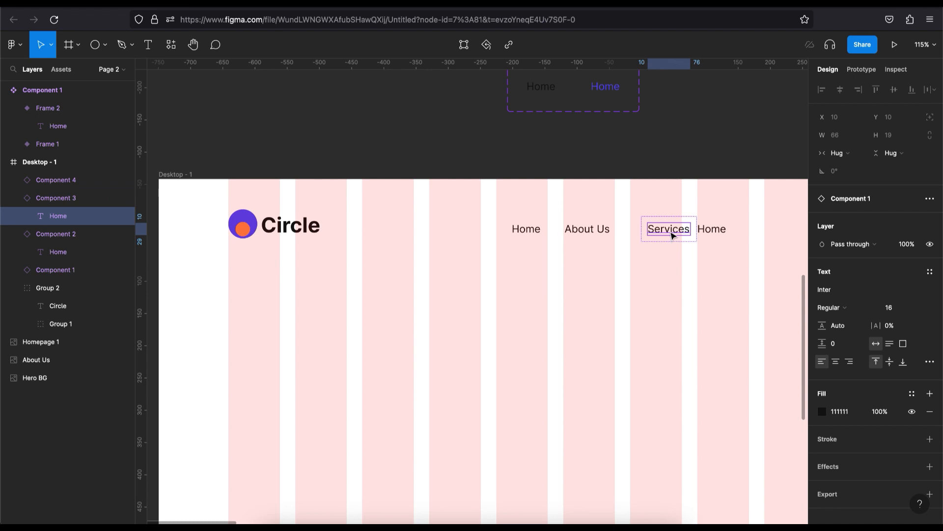
key("Escape")
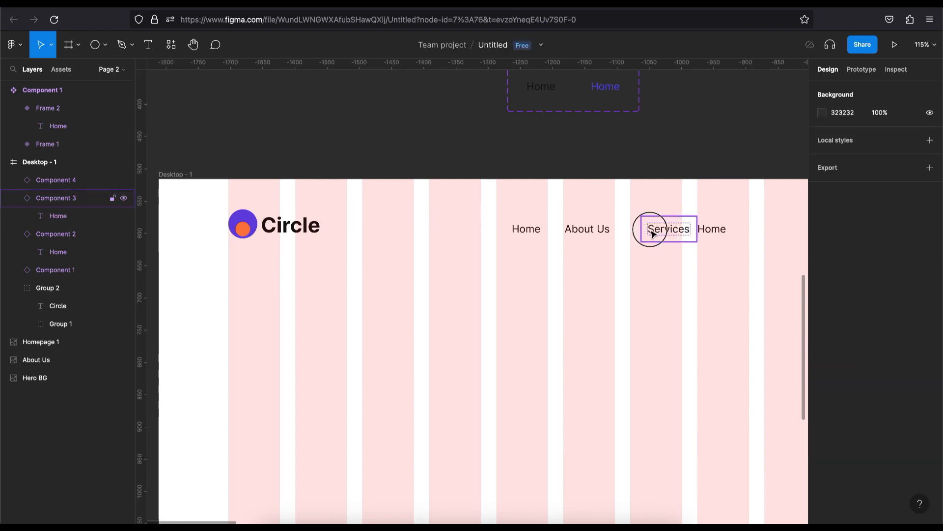
left_click(649, 233)
left_click_drag(649, 234, 651, 237)
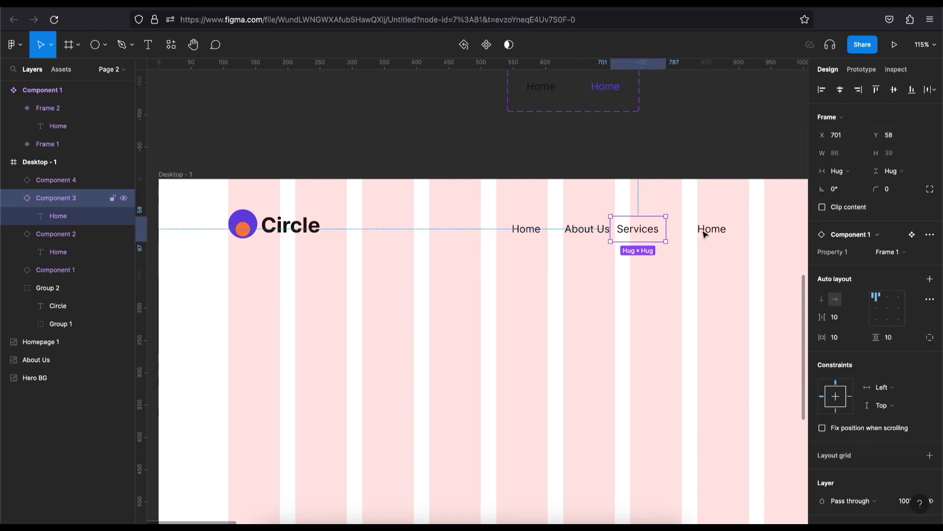
Step: Change the fourth header link's text from "Home" to "Careers"
key("t")
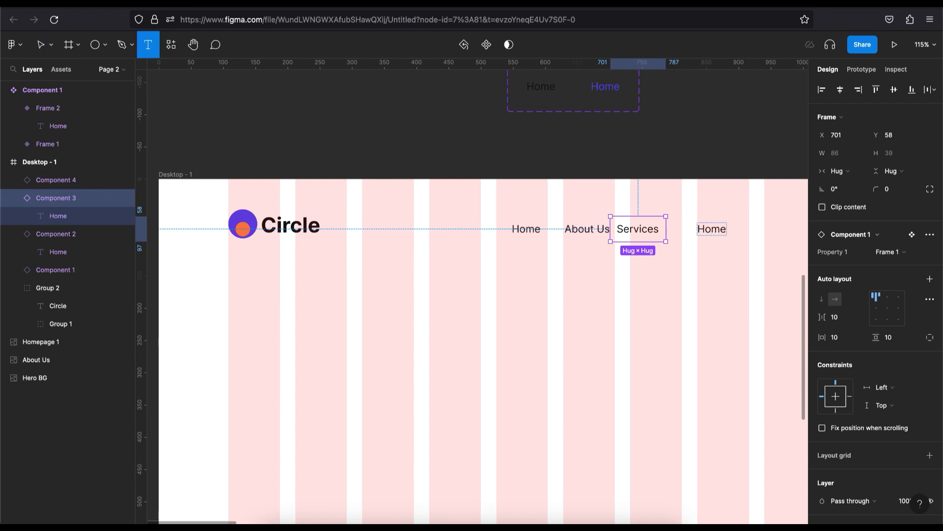
left_click(717, 235)
key("super+a")
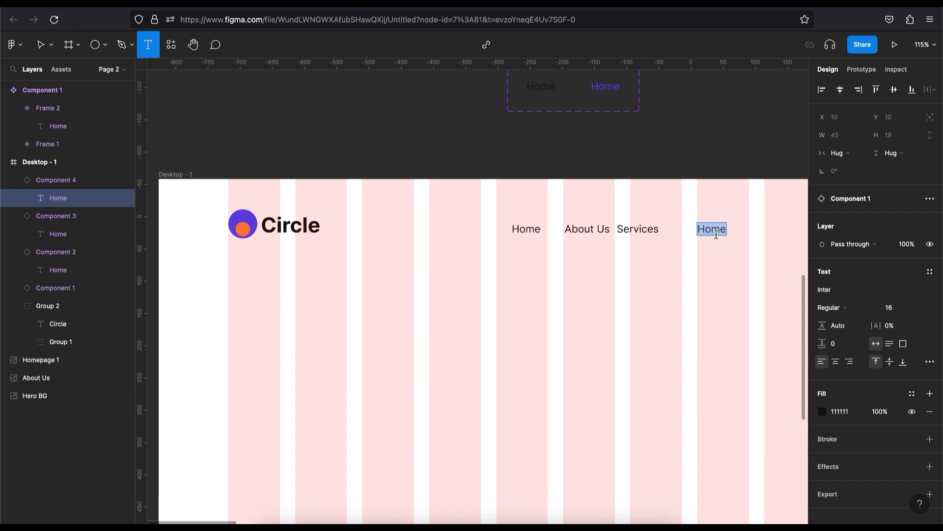
type("Ca")
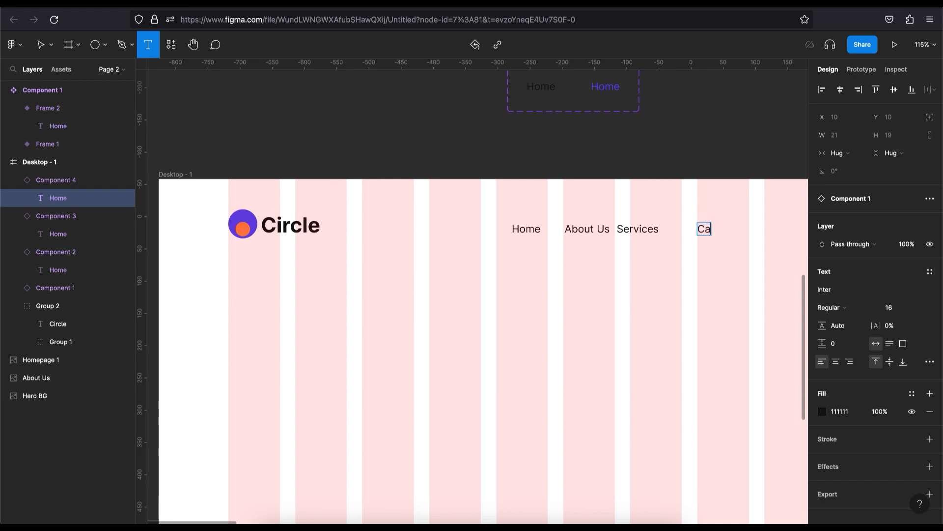
type("reers")
key("Escape")
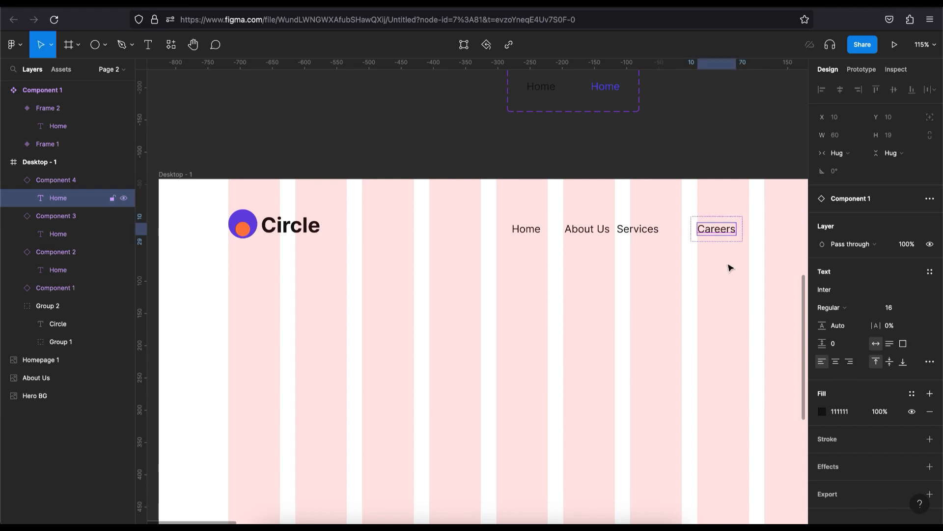
key("Escape")
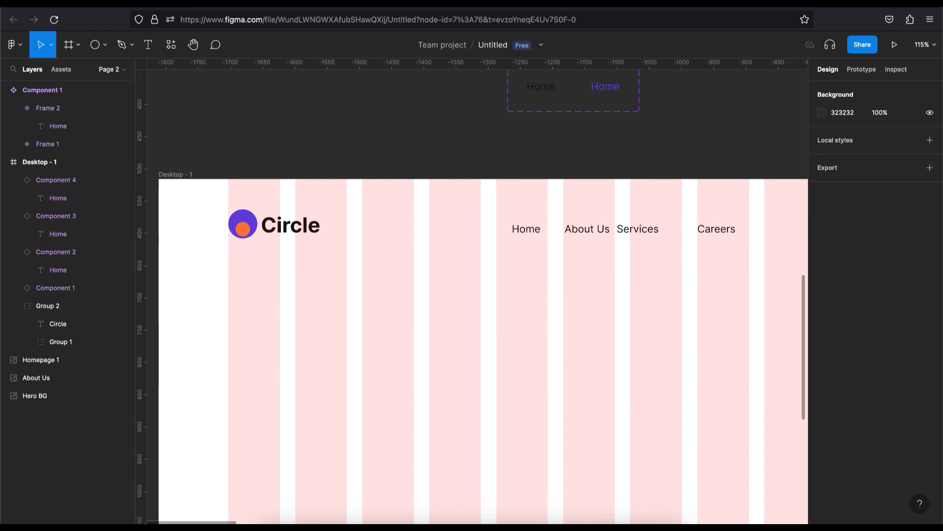
Step: Add the text "Free Consultation" below the "Careers" link in the Desktop - 1 frame, at X 858, Y 195
scroll(591, 229, "right", 3)
scroll(586, 280, "right", 1)
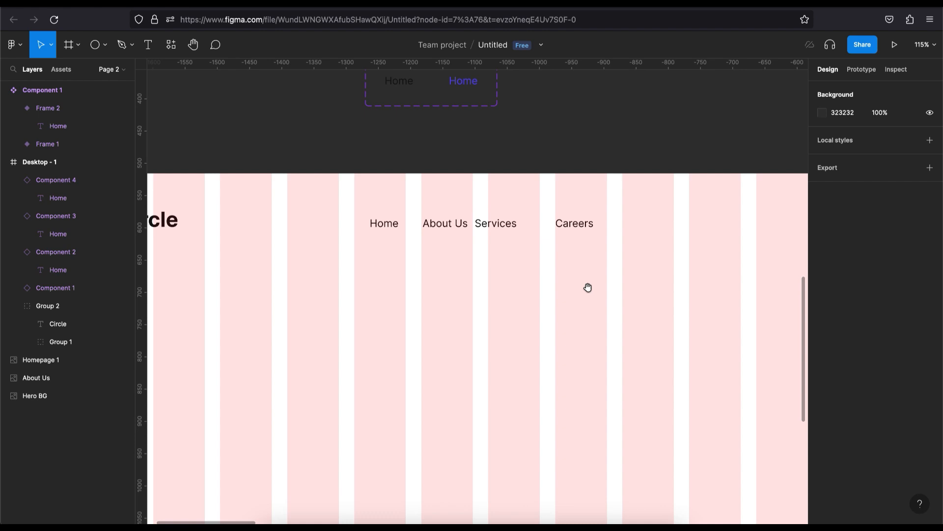
key("t")
left_click(570, 303)
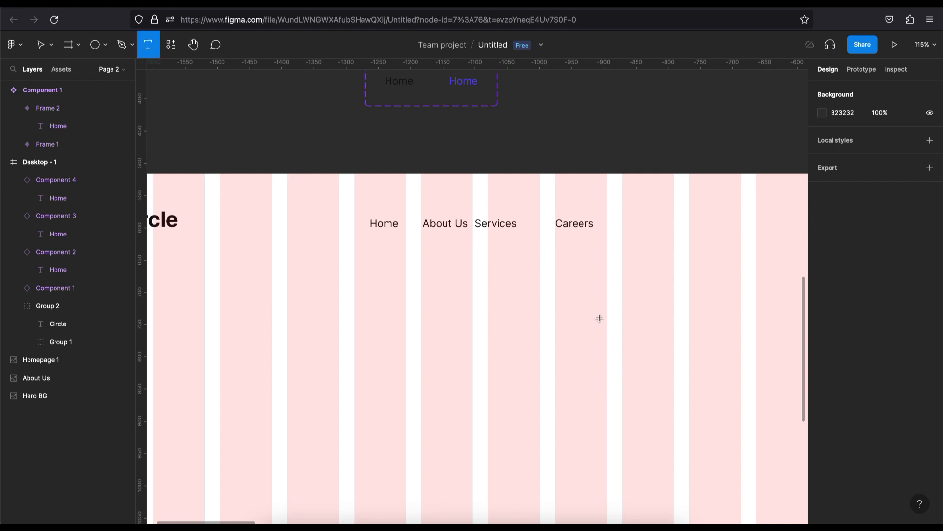
type("Free")
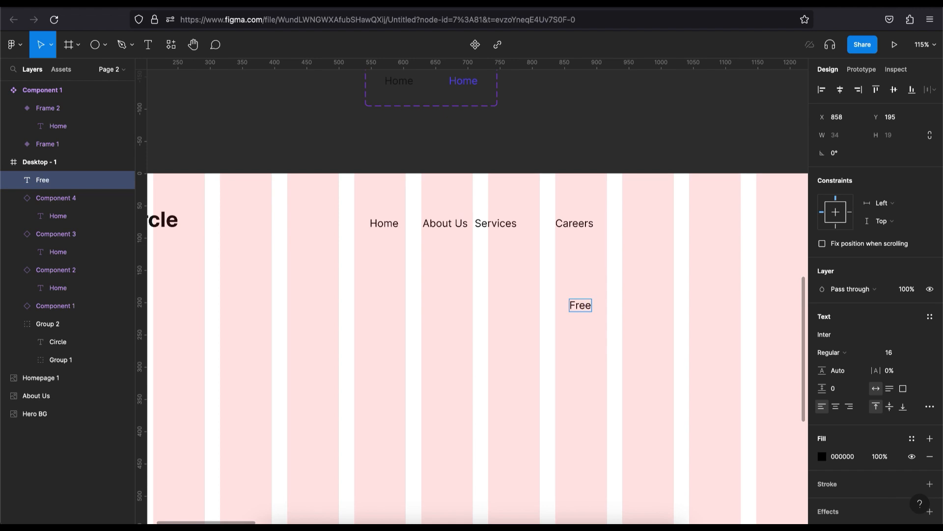
type(" Consultation")
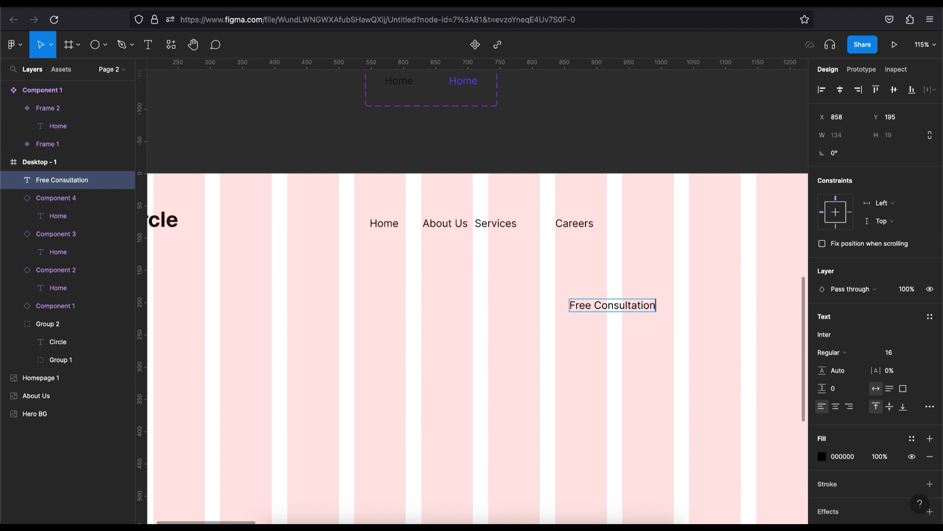
key("Escape")
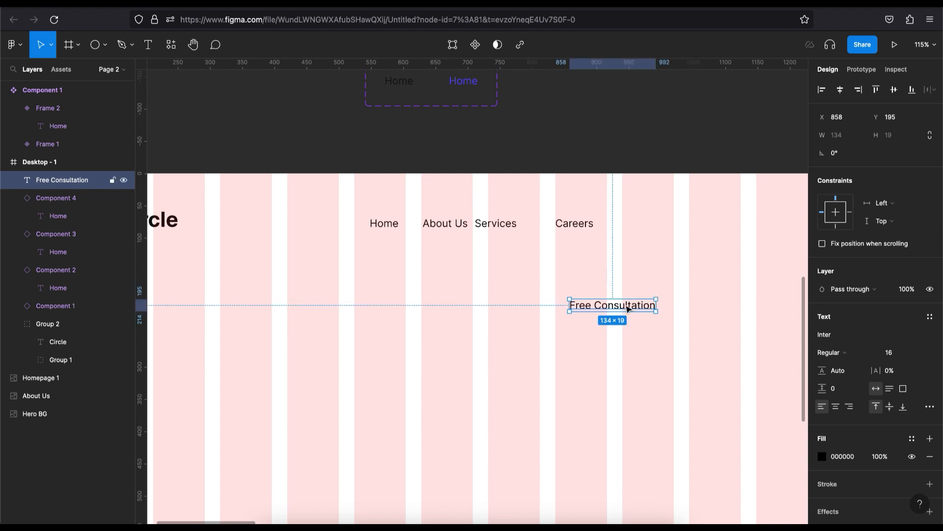
Step: Wrap the "Free Consultation" text in an auto layout frame and align its content to the centre
key("shift+a")
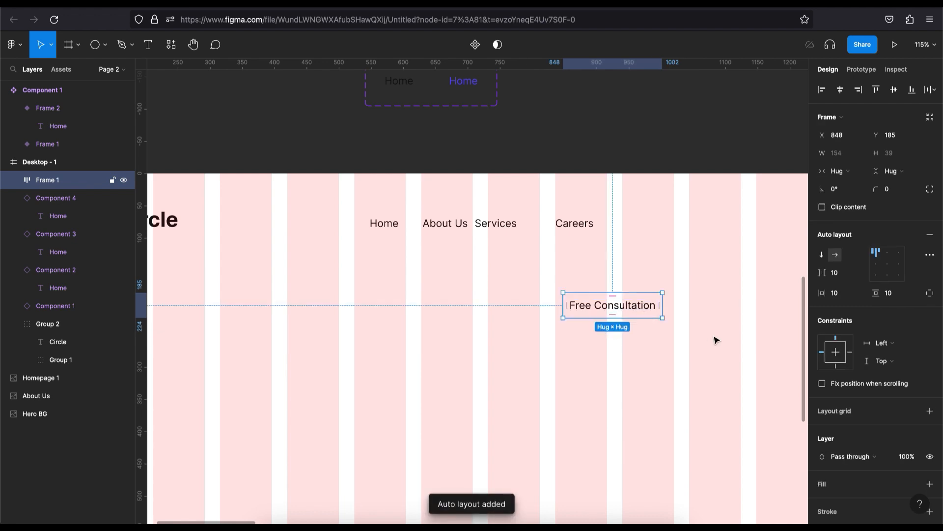
left_click(616, 309)
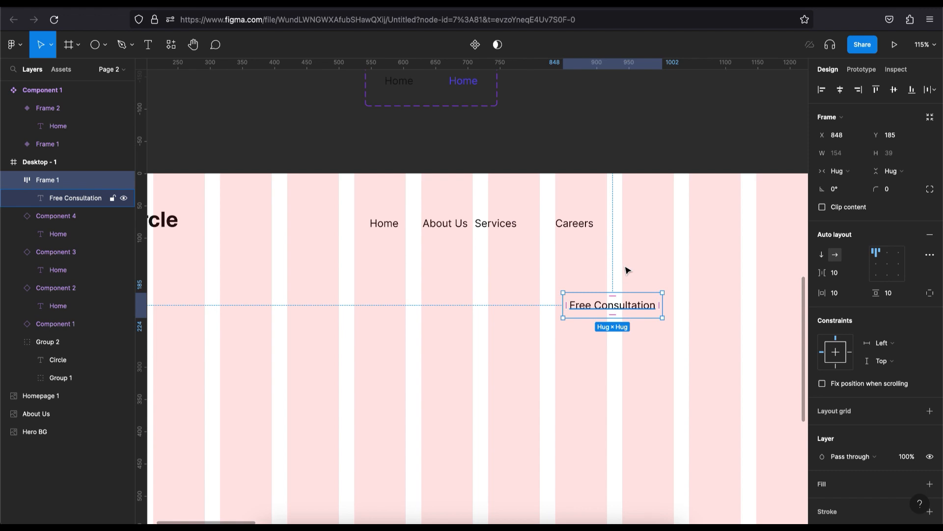
double_click(637, 304)
left_click(685, 285)
left_click(646, 303)
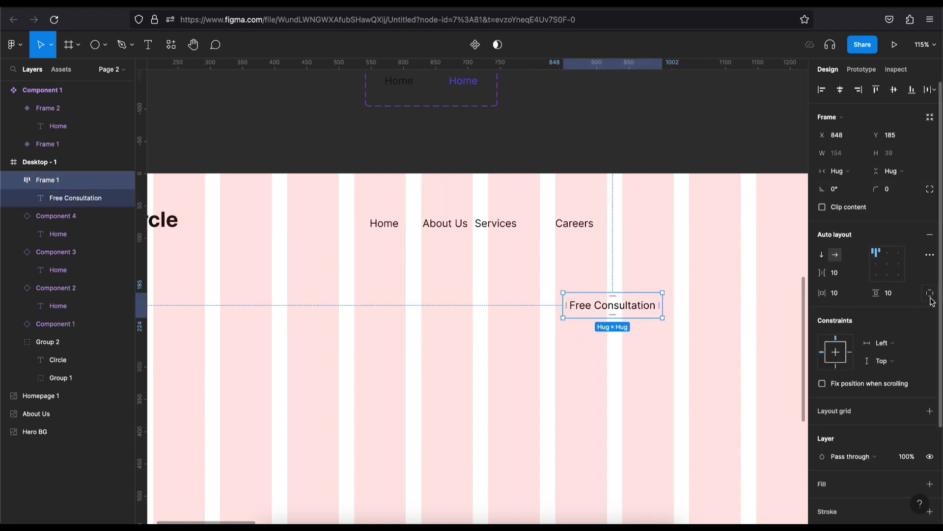
left_click(888, 265)
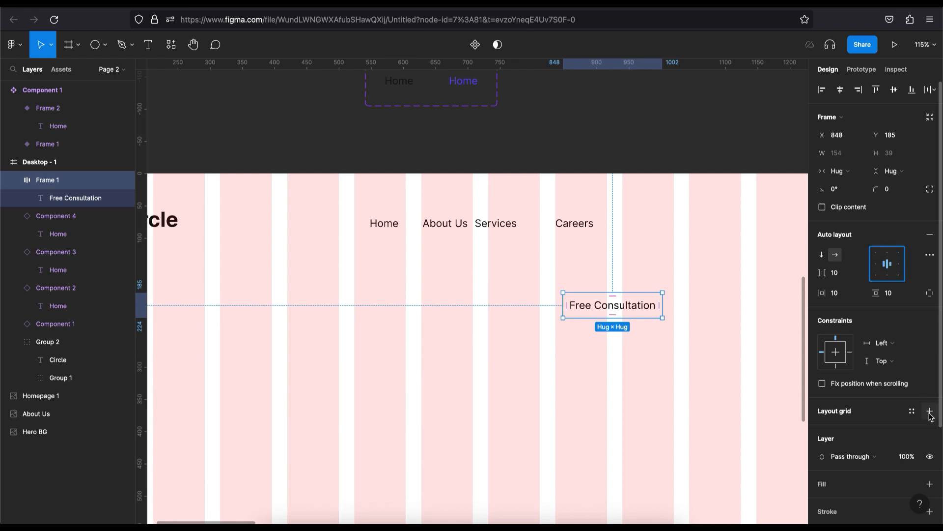
Step: Add a fill to the "Free Consultation" frame using the document's blue-violet colour 5749FB
scroll(907, 443, "down", 2)
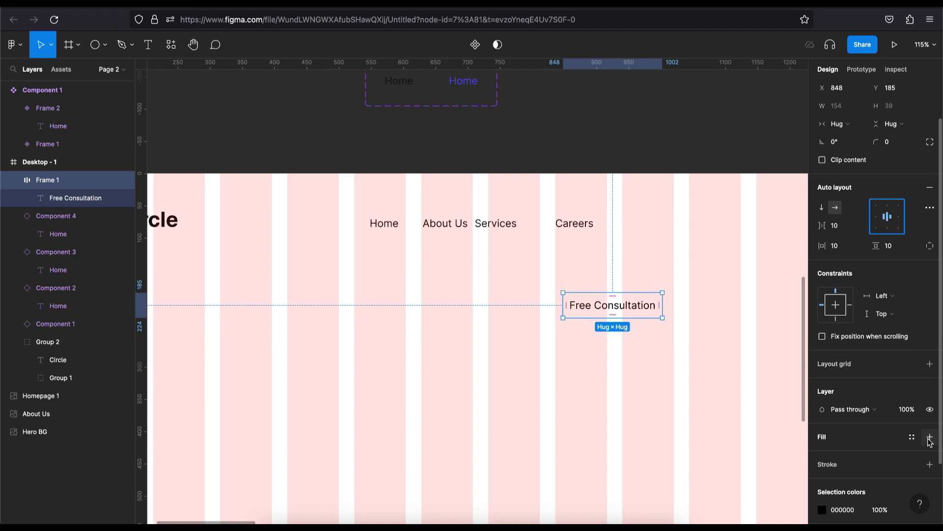
left_click(930, 438)
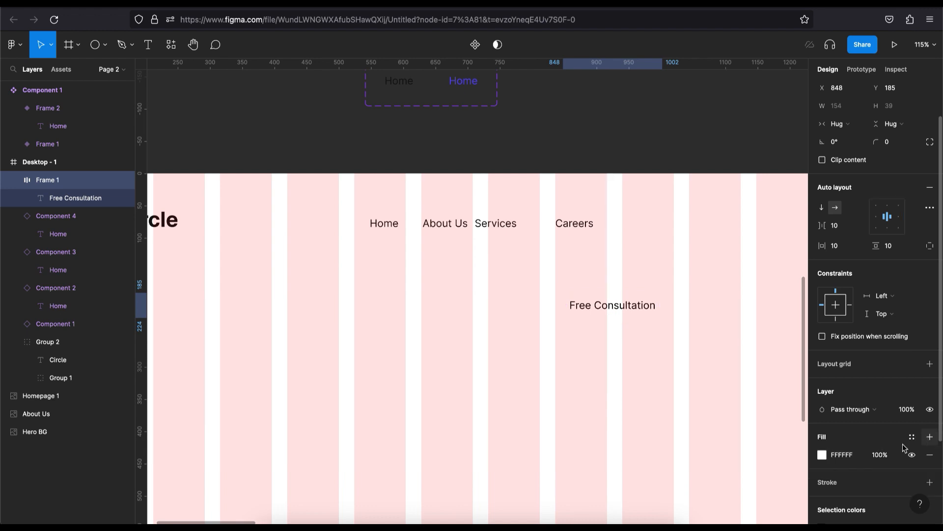
left_click(821, 455)
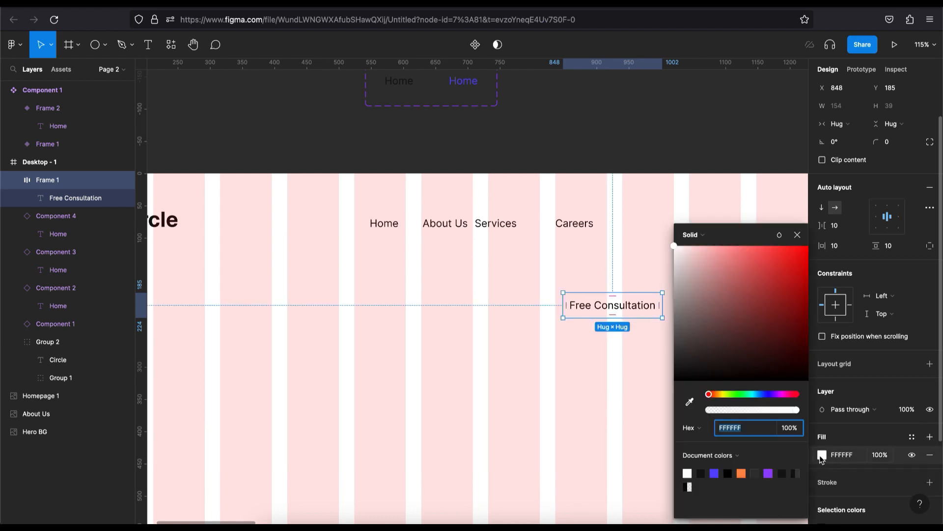
left_click(715, 472)
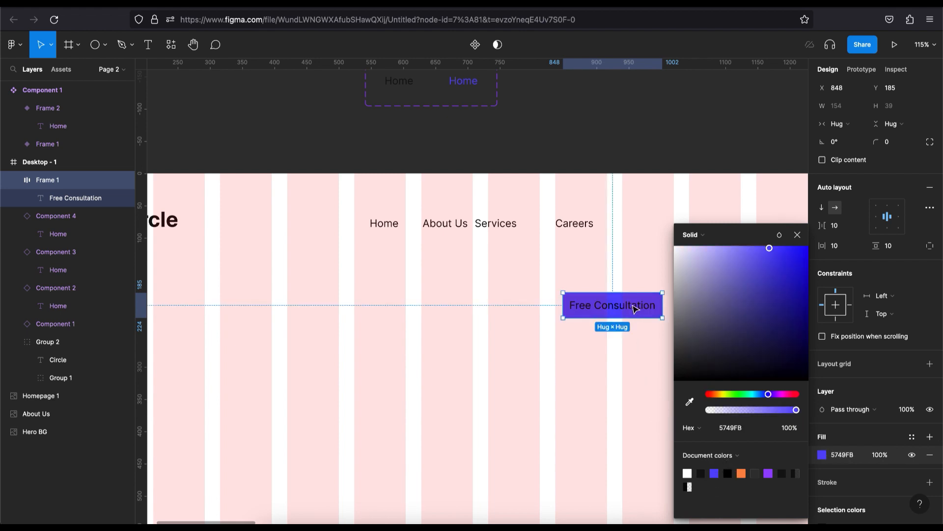
left_click(632, 358)
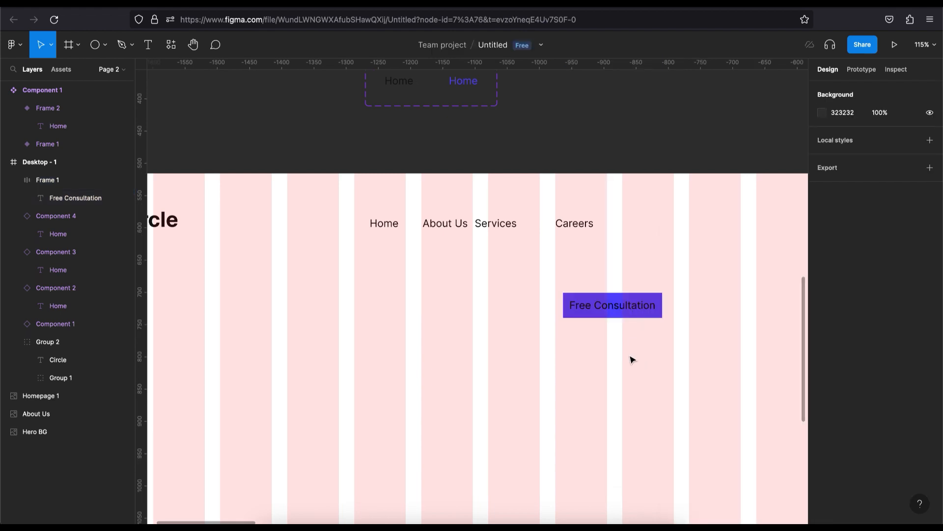
Step: Set the fill of the "Free Consultation" button text to white, FFFFFF
double_click(630, 307)
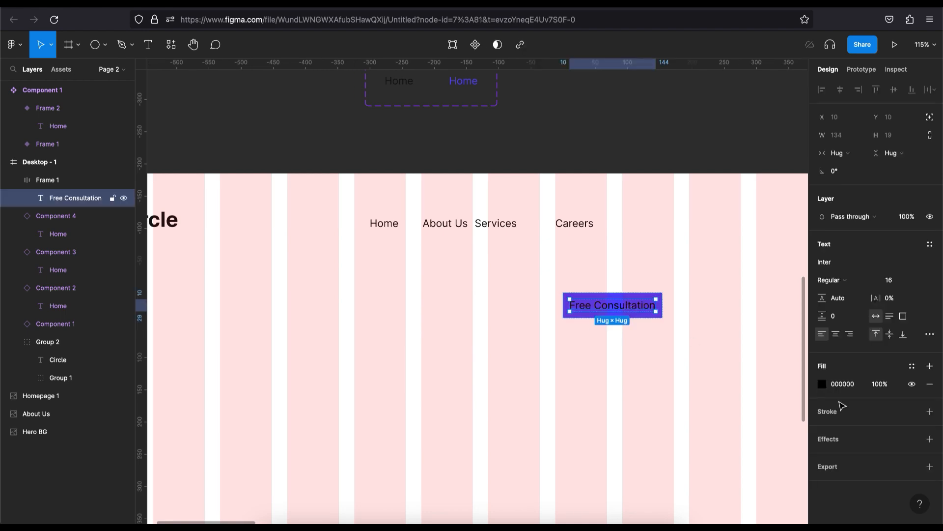
left_click(823, 384)
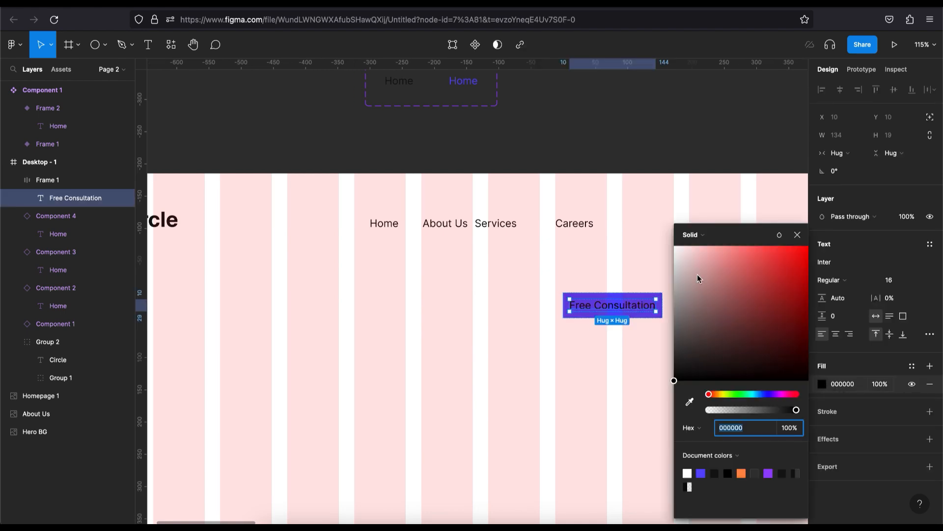
type("FFFFFF")
key("Return")
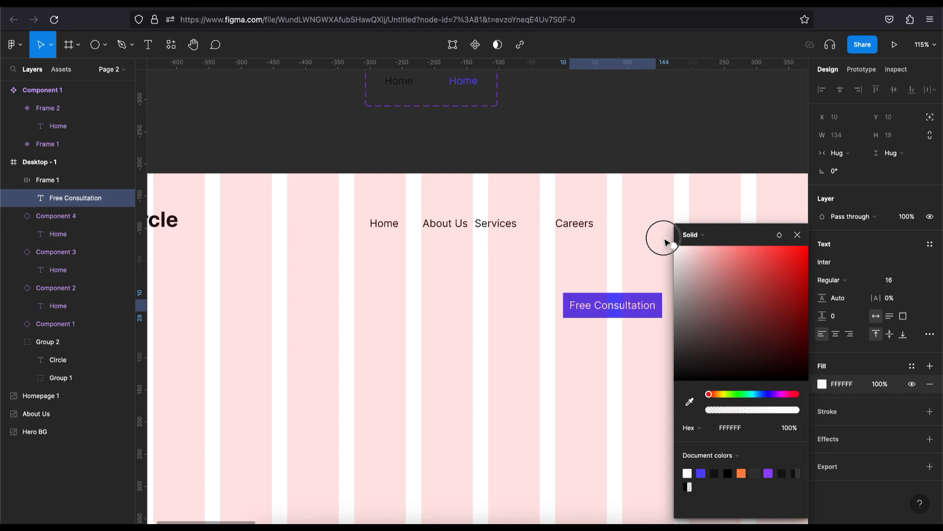
left_click(797, 237)
left_click(696, 292)
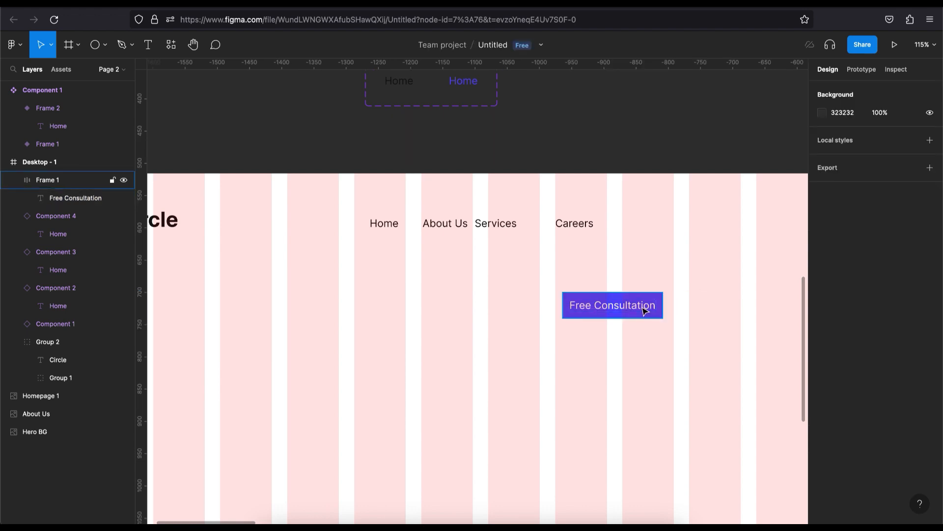
scroll(645, 310, "up", 5)
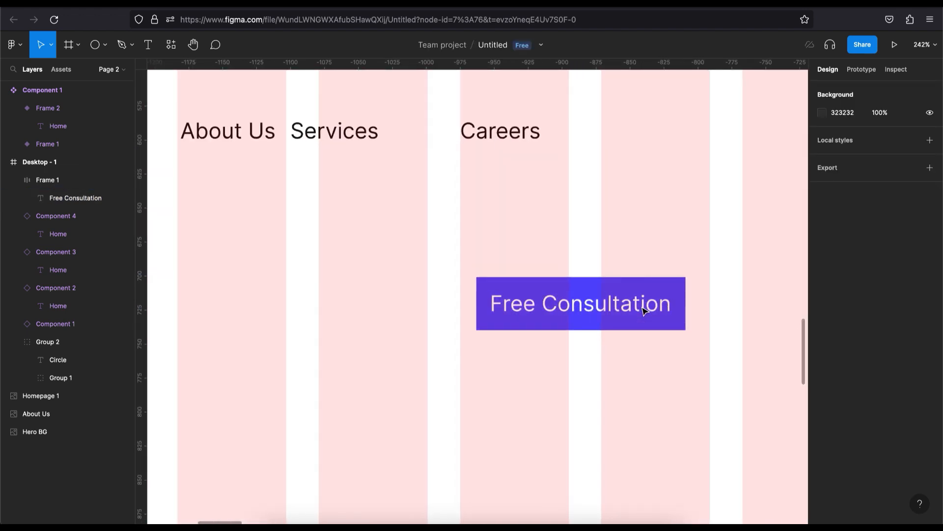
scroll(645, 310, "up", 2)
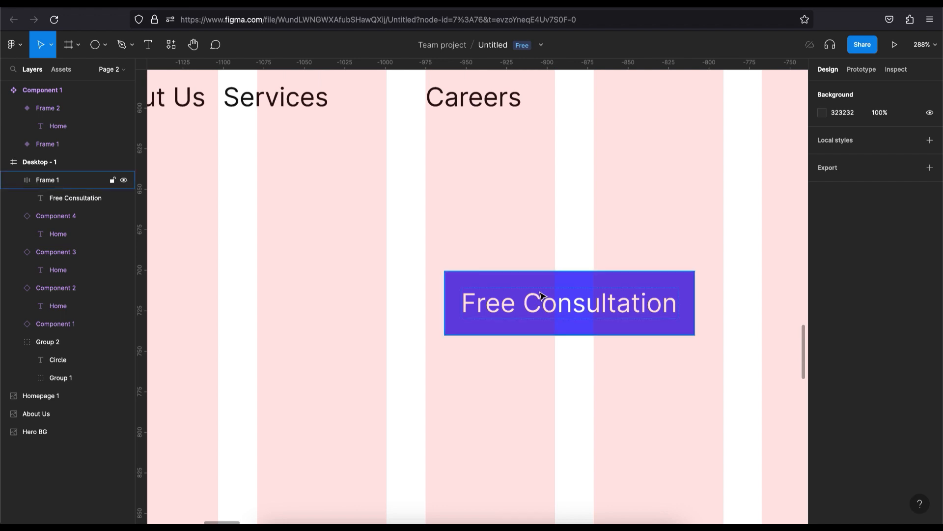
scroll(545, 297, "up", 1)
scroll(545, 289, "up", 1)
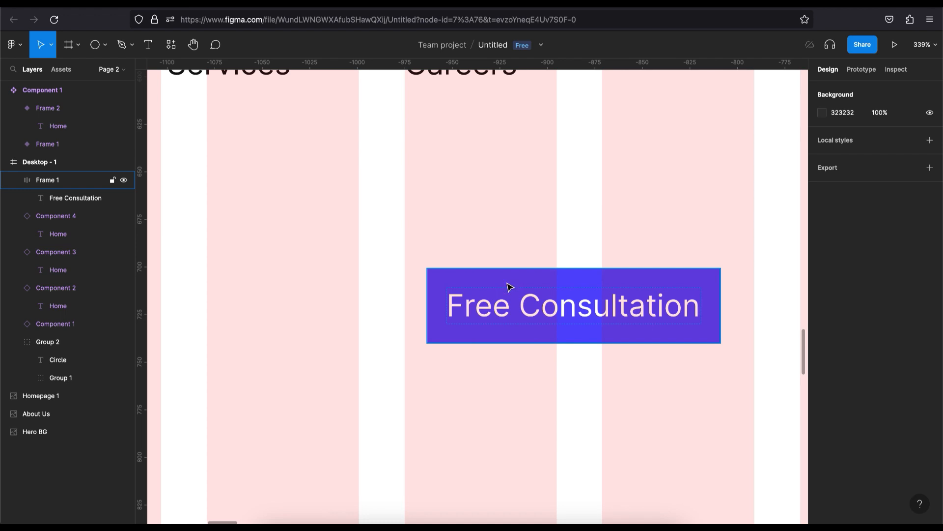
scroll(509, 286, "up", 2)
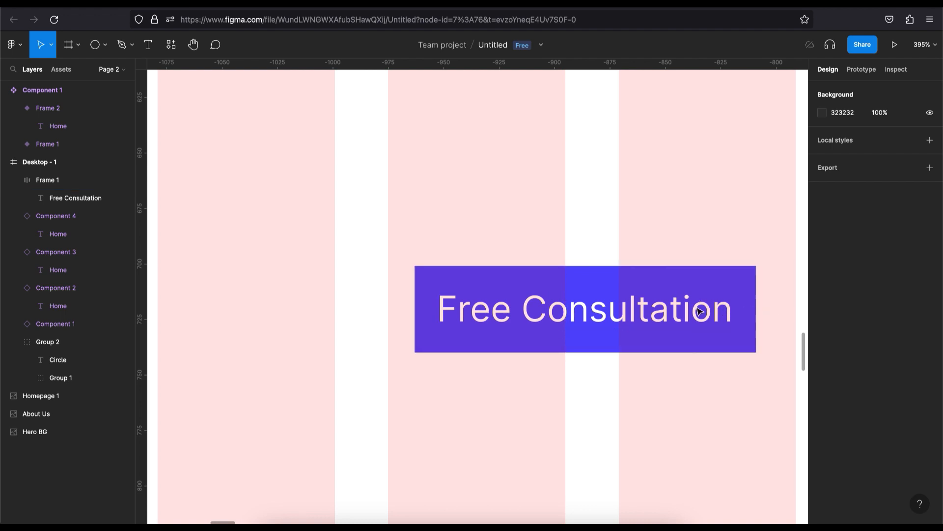
left_click(621, 309)
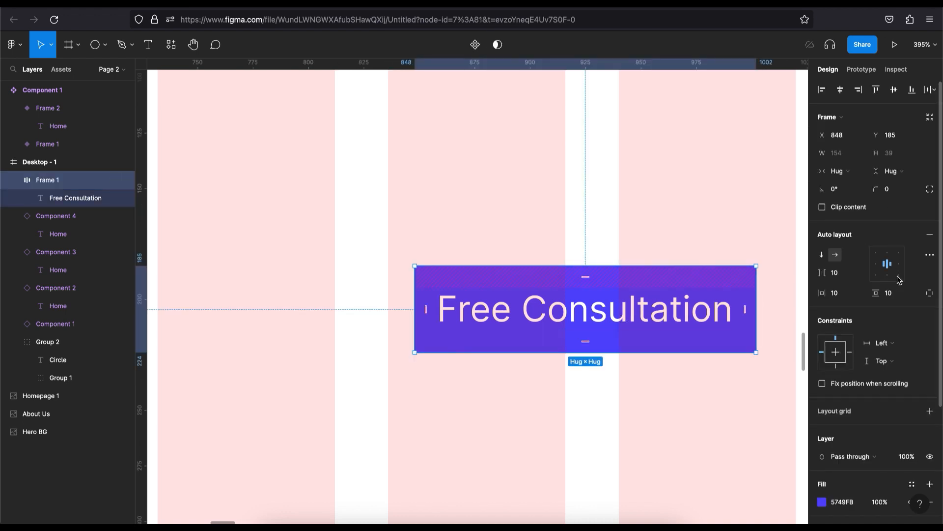
left_click(891, 297)
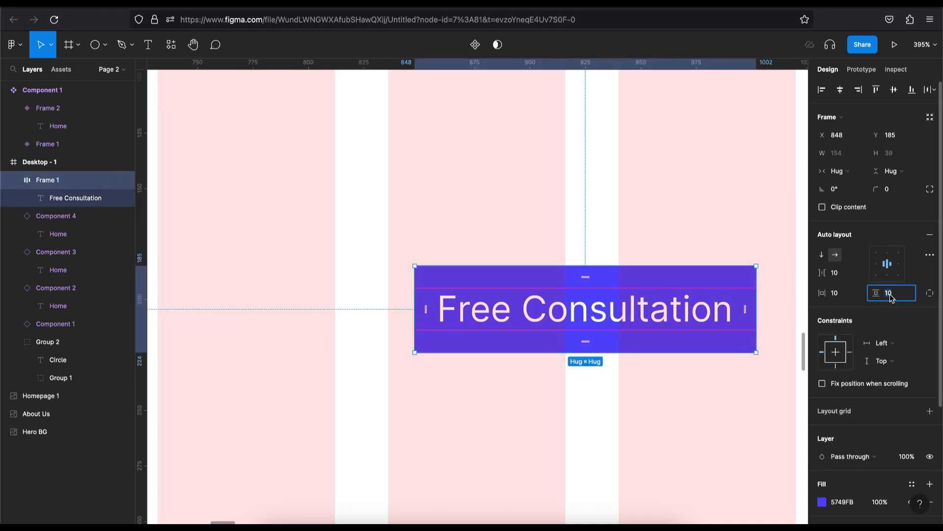
key("Return")
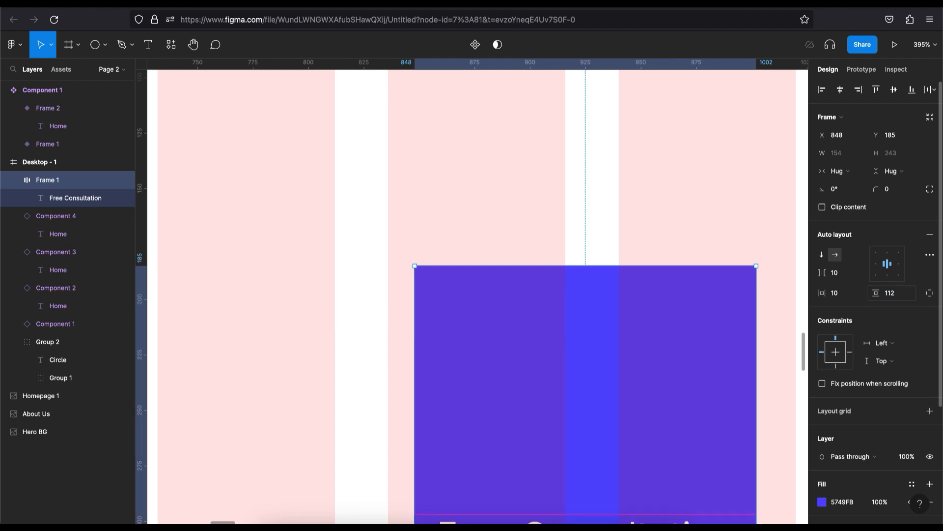
key("Delete")
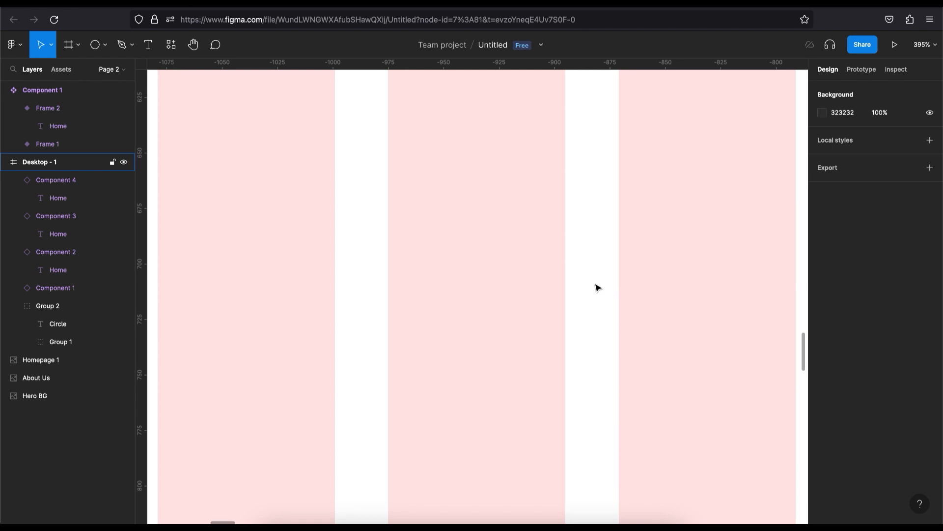
key("ctrl+z")
Step: Set the vertical padding of the Free Consultation button's auto layout to 12
scroll(590, 284, "down", 5)
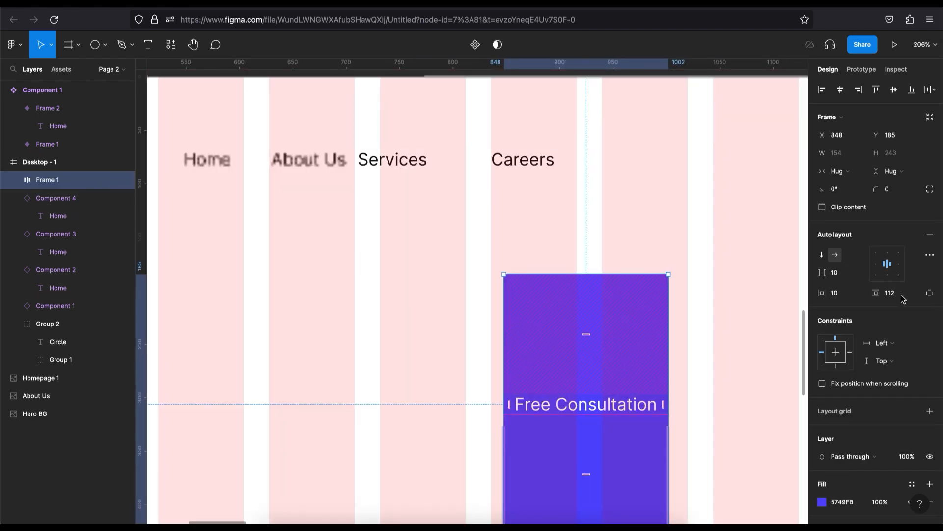
left_click(899, 295)
type("1")
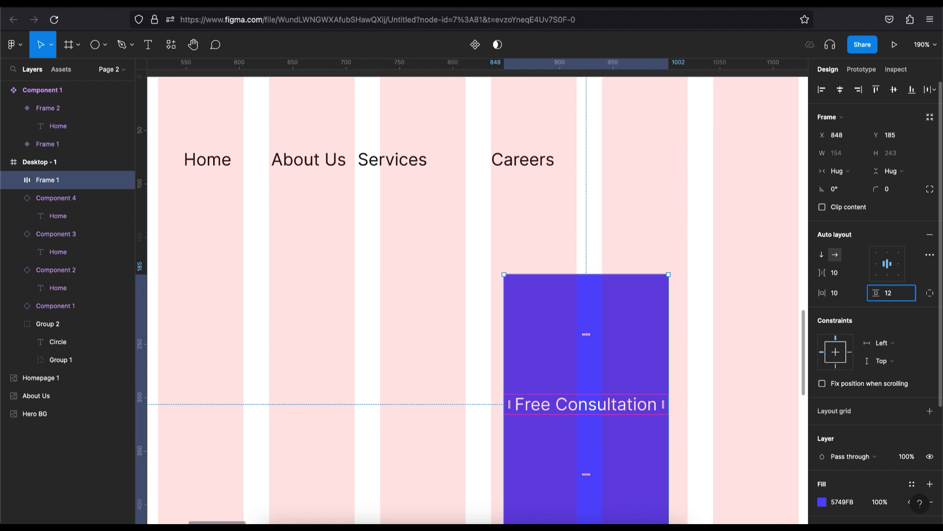
key("Return")
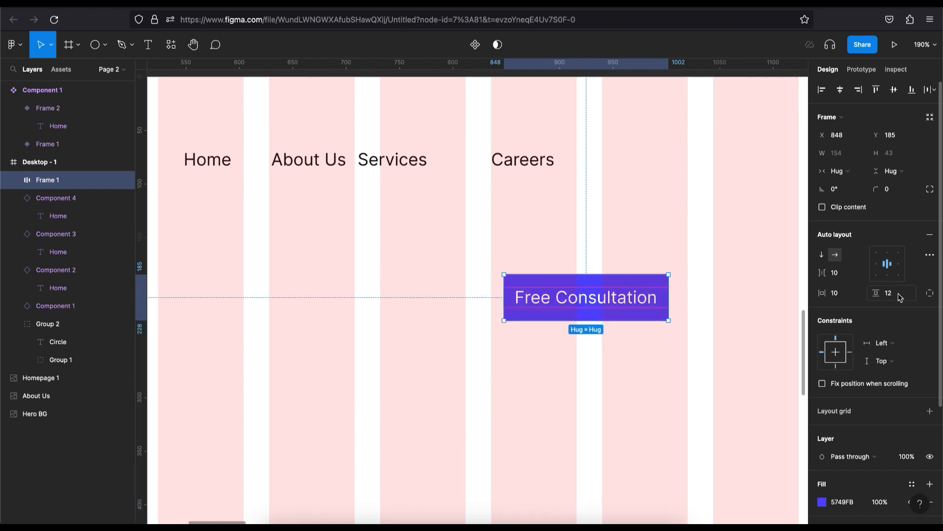
Step: Set the horizontal padding of the Free Consultation button's auto layout to 24
left_click(841, 295)
key("Return")
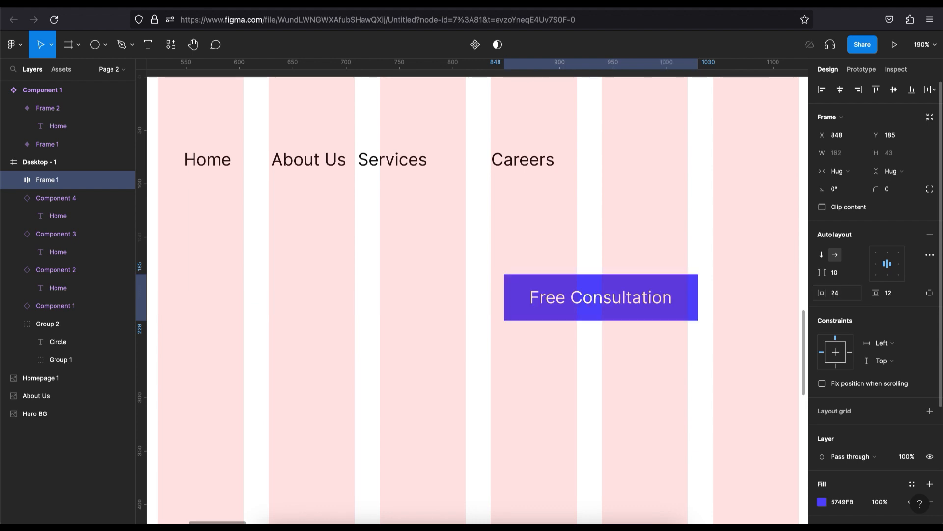
left_click(717, 347)
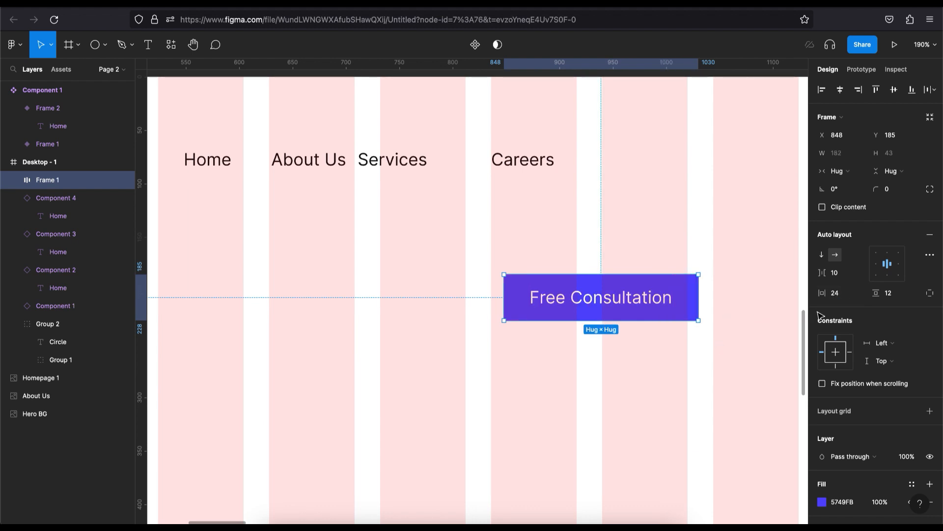
left_click(694, 313)
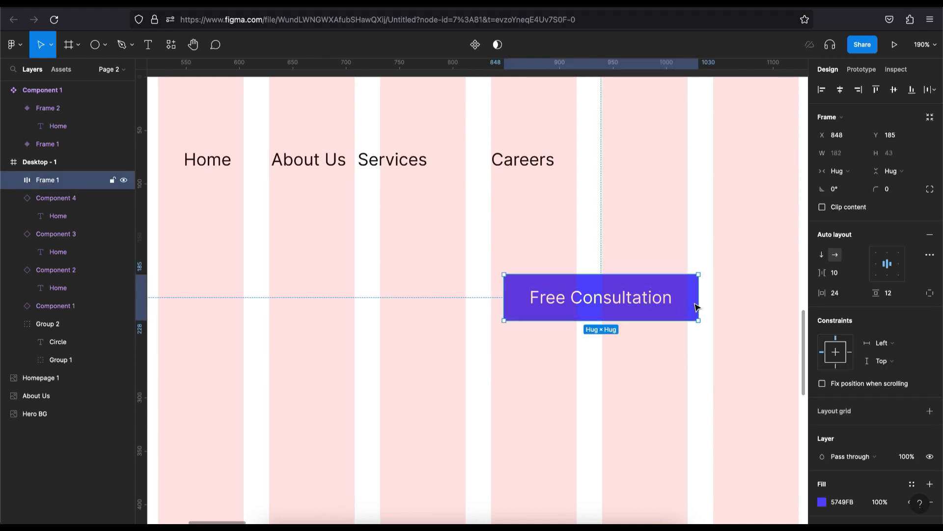
Step: Set the horizontal padding of the Free Consultation button's auto layout to 20
left_click(844, 297)
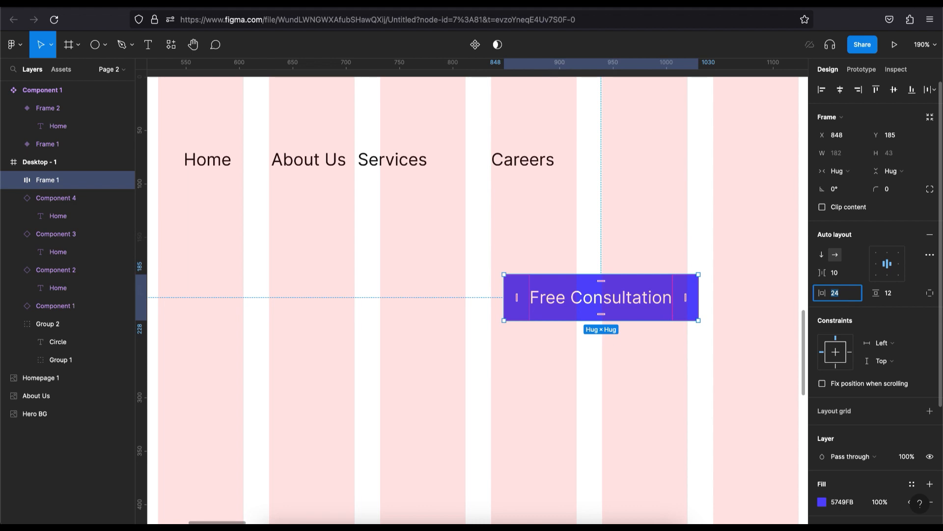
type("20")
key("Return")
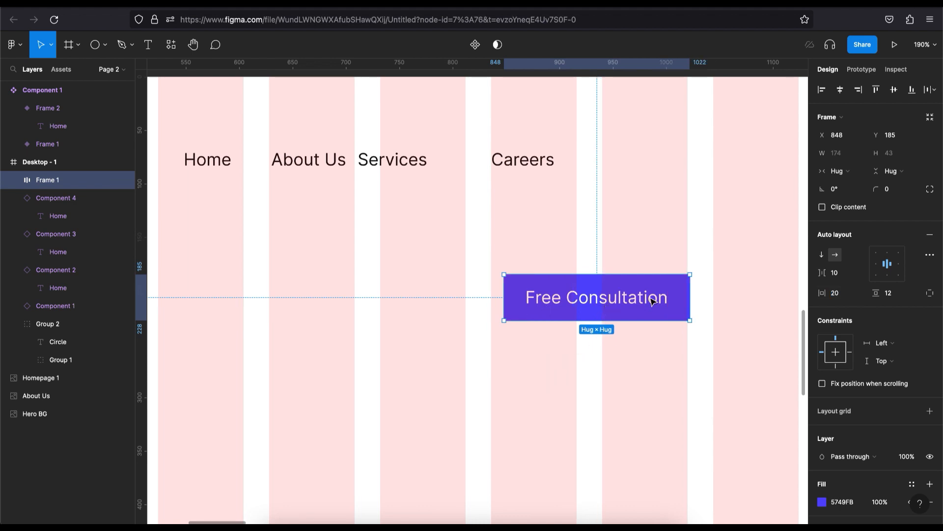
left_click(674, 227)
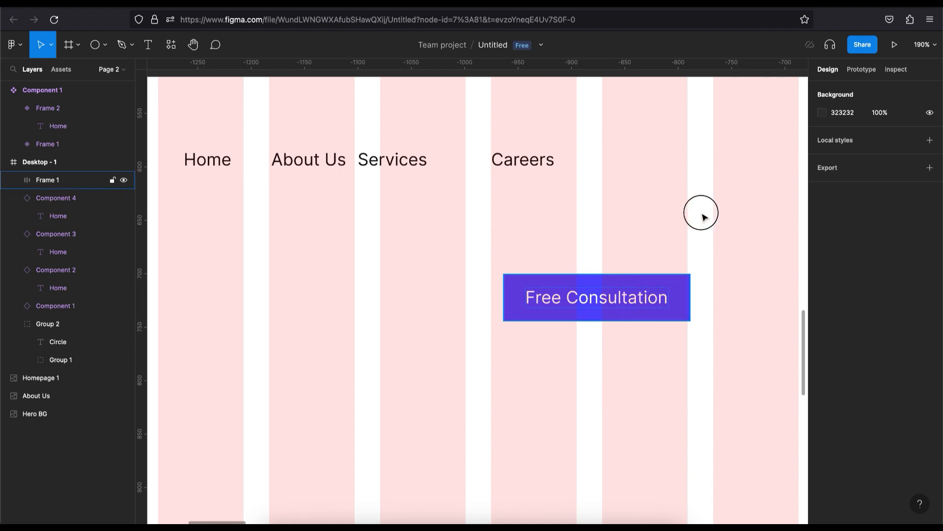
Step: Move the Free Consultation button into the header at X 1158, Y 49, flush with the last grid column's right edge
left_click_drag(632, 304, 716, 203)
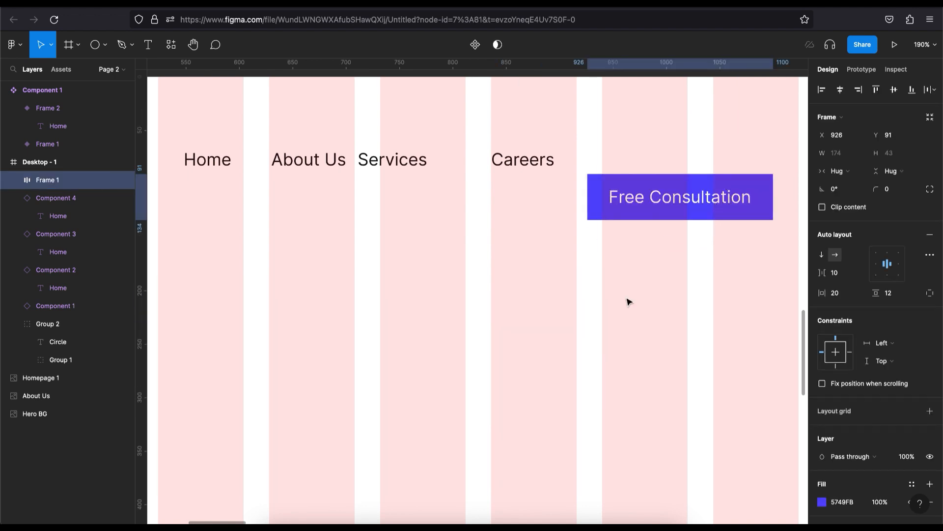
scroll(627, 301, "down", 3, "ctrl")
left_click_drag(674, 259, 578, 259)
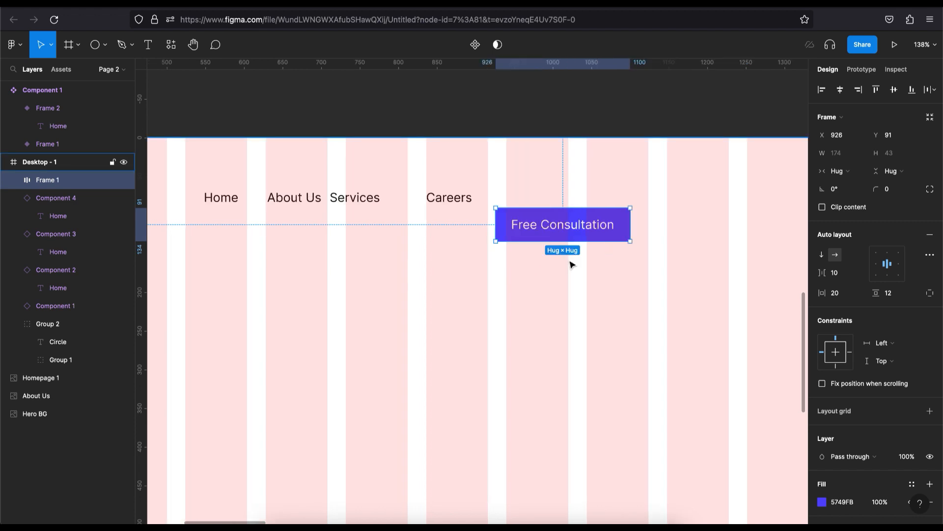
scroll(570, 264, "down", 3, "ctrl")
left_click_drag(575, 243, 702, 216)
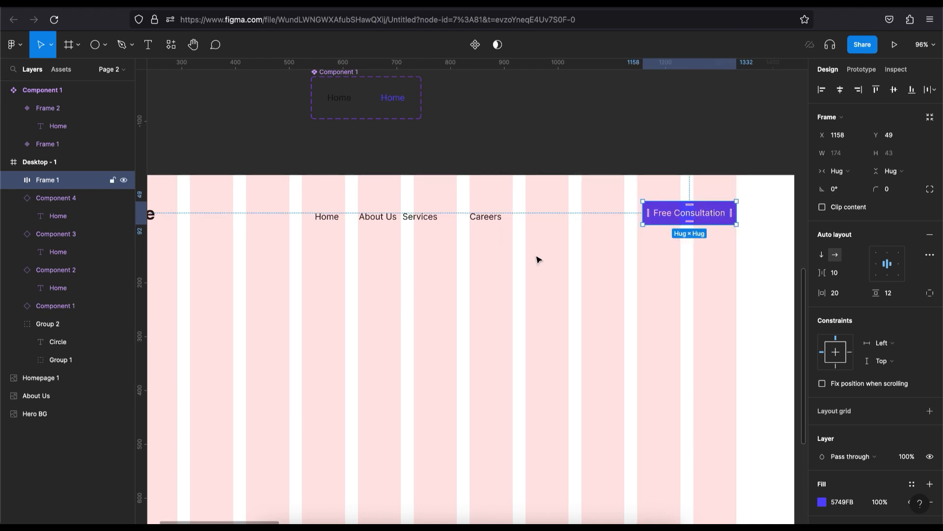
Step: Move the Home, About Us, Services and Careers links together towards the Free Consultation button, at Y 53
left_click_drag(537, 261, 298, 198)
left_click_drag(411, 222, 523, 215)
key("Right")
key("Right")
key("Right")
key("Right")
key("Right")
key("Right")
key("Right")
key("Down")
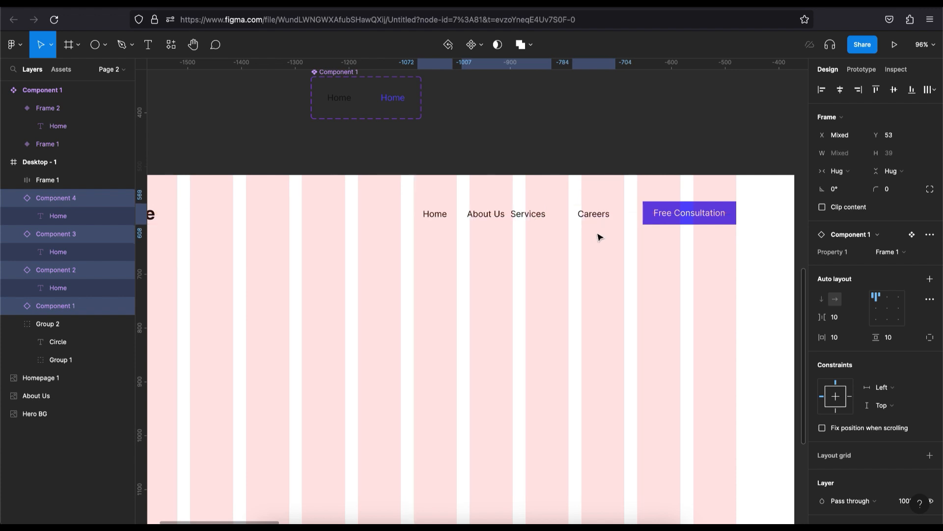
Step: Tidy up the four navigation links and set the spacing between them to 16
mouse_move(571, 213)
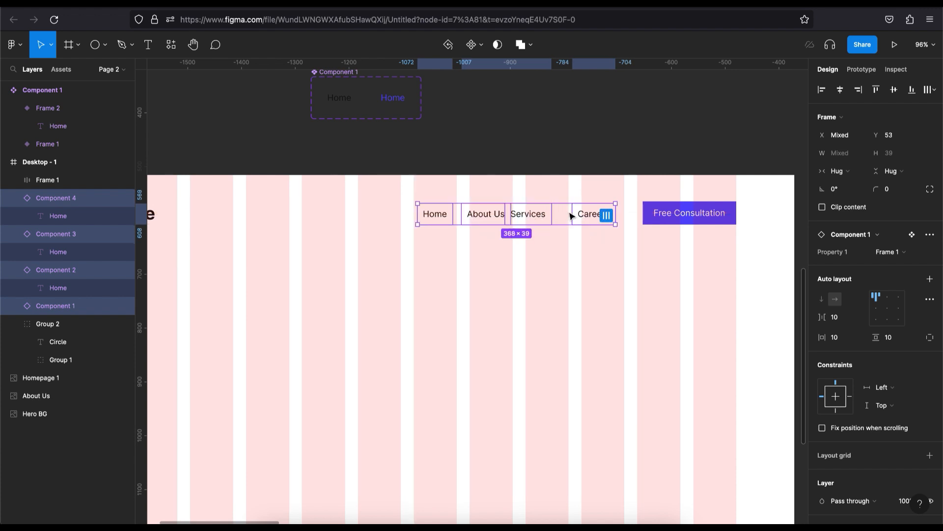
left_click(607, 216)
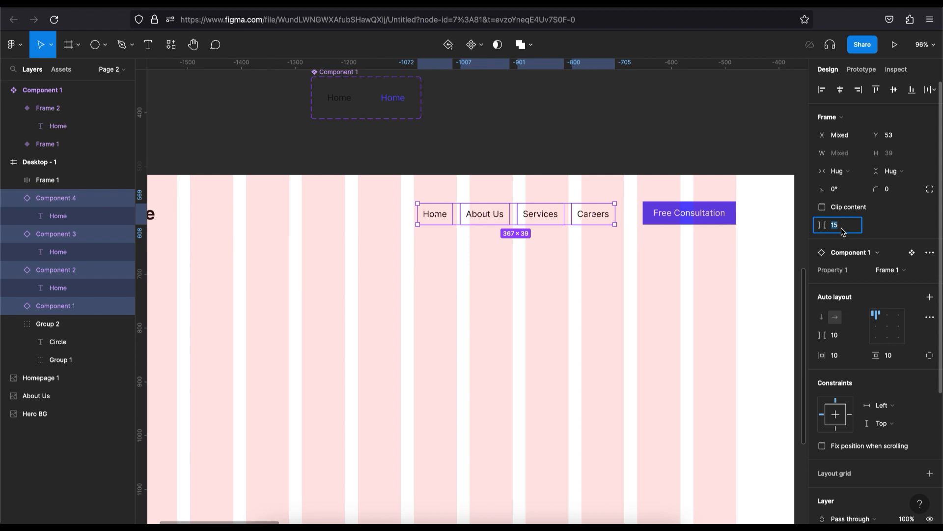
key("Up")
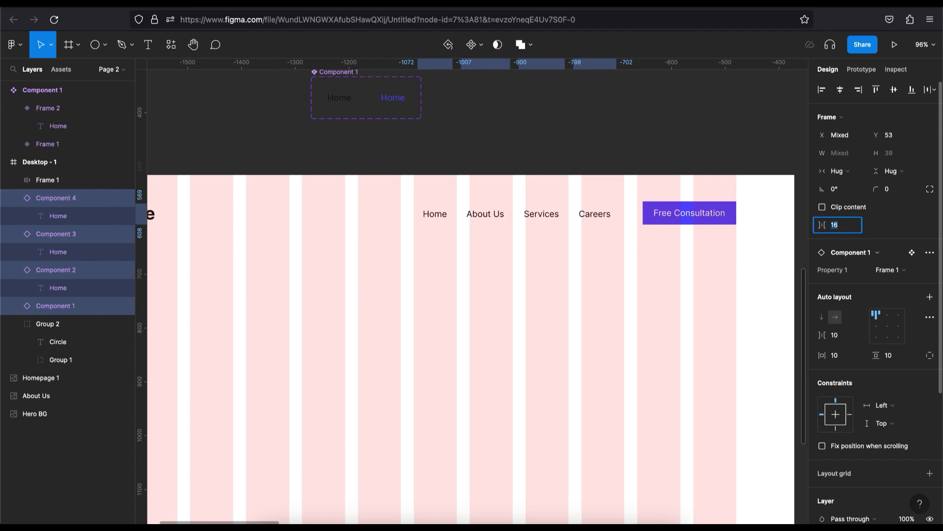
key("Return")
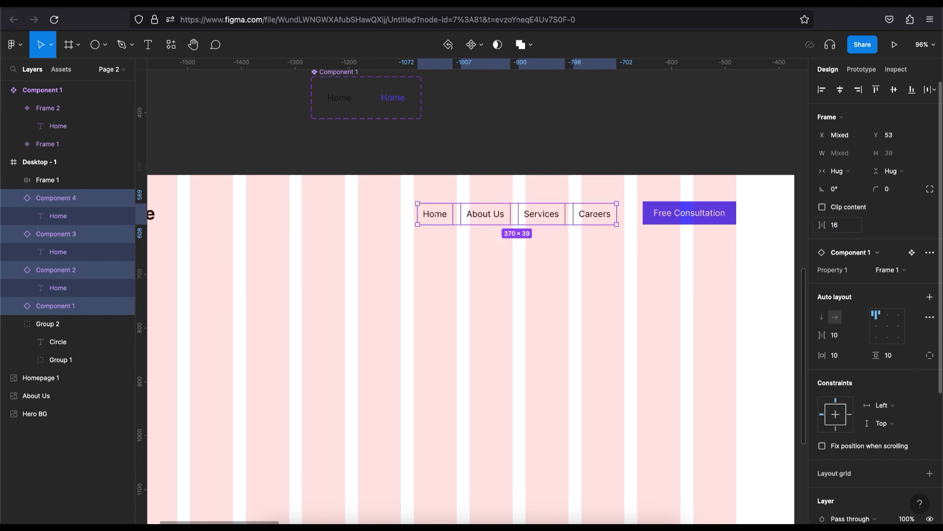
Step: Move the evenly spaced navigation links closer to the Free Consultation button, keeping them at Y 53
left_click(596, 216)
left_click_drag(596, 217, 606, 215)
key("alt")
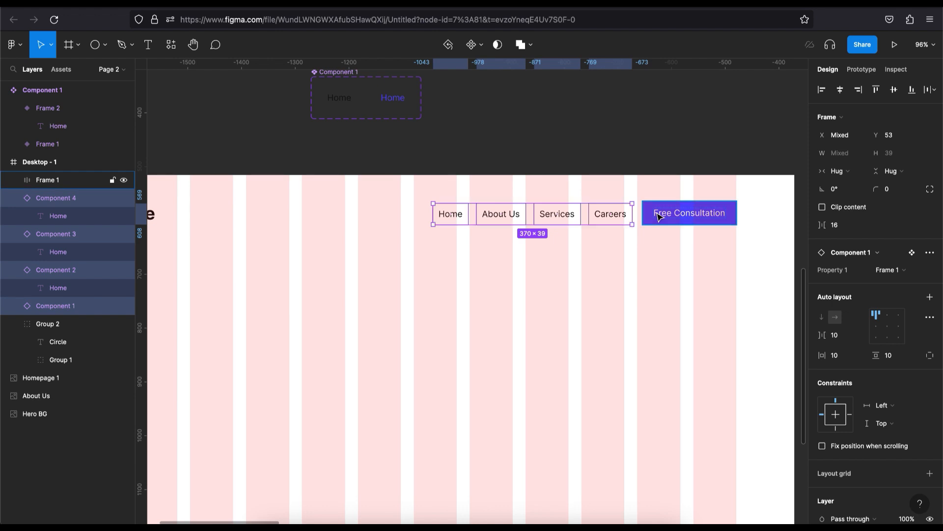
Step: Align the Circle logo, navigation links and Free Consultation button by their vertical centres and group them
left_click(394, 204)
left_click_drag(504, 202, 746, 231)
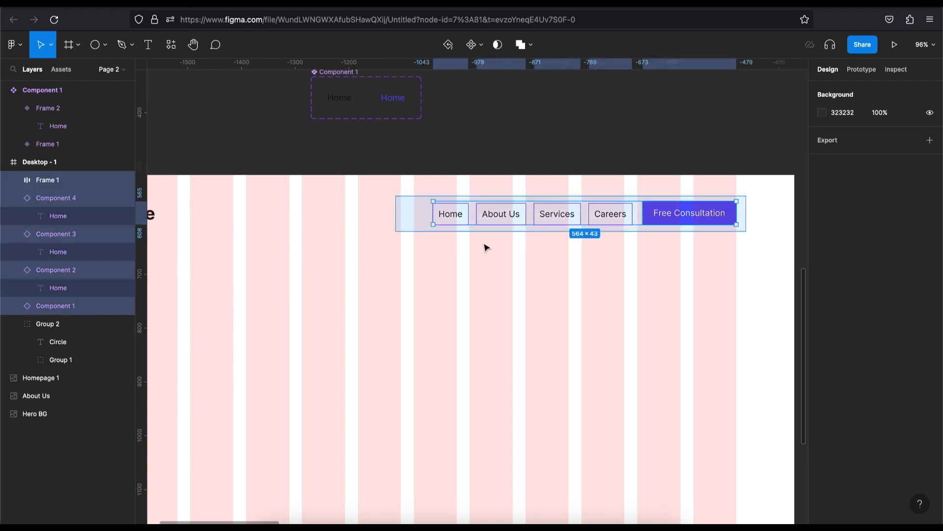
scroll(442, 244, "down", 5)
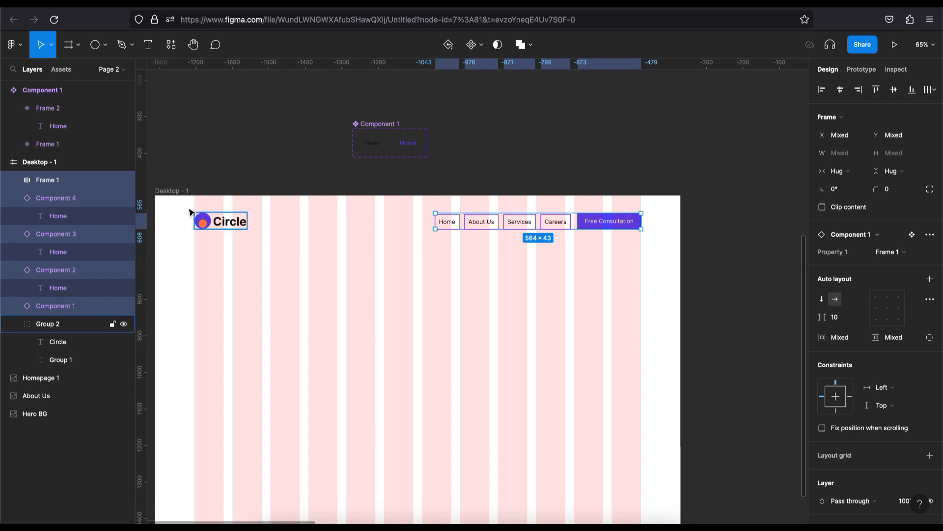
left_click(247, 225, "shift")
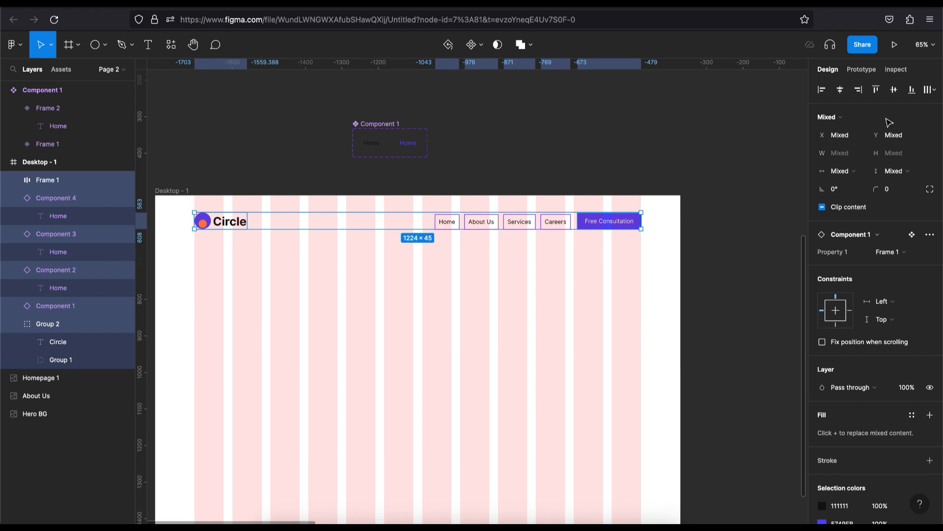
left_click(895, 91)
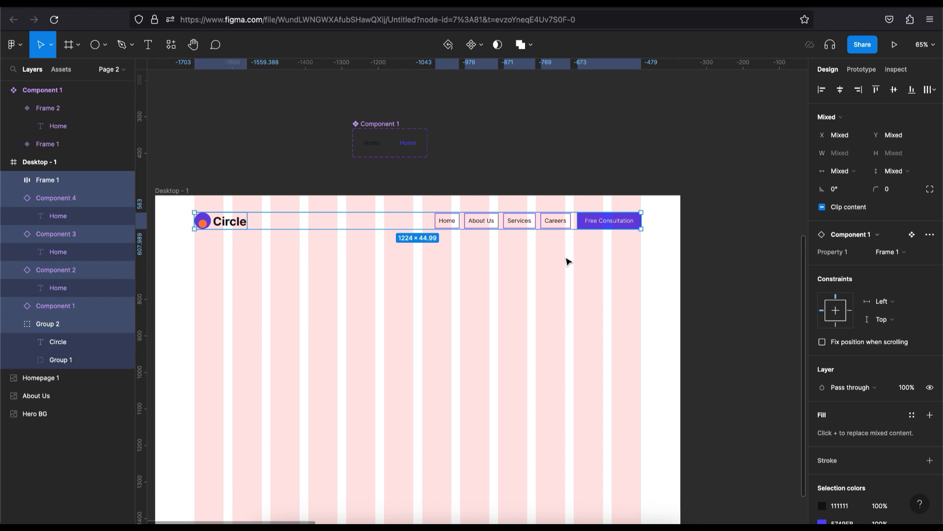
right_click(353, 219)
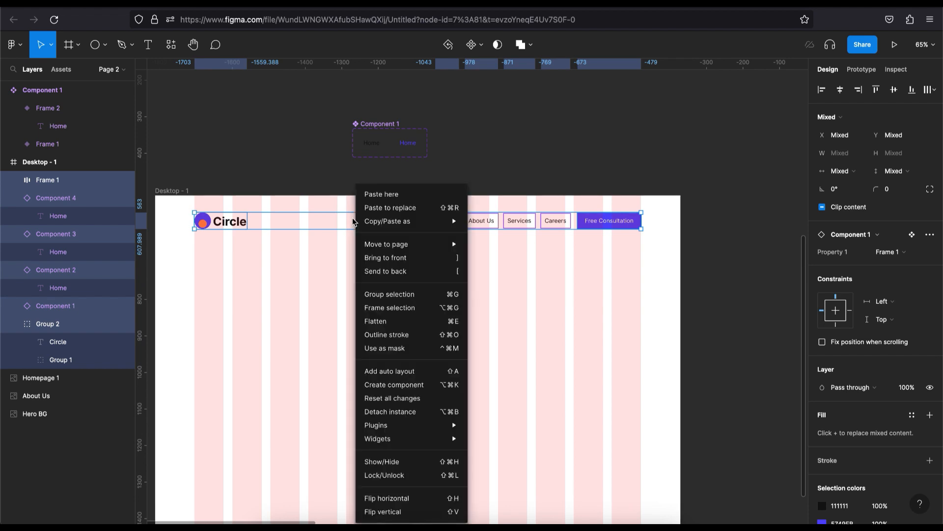
left_click(385, 295)
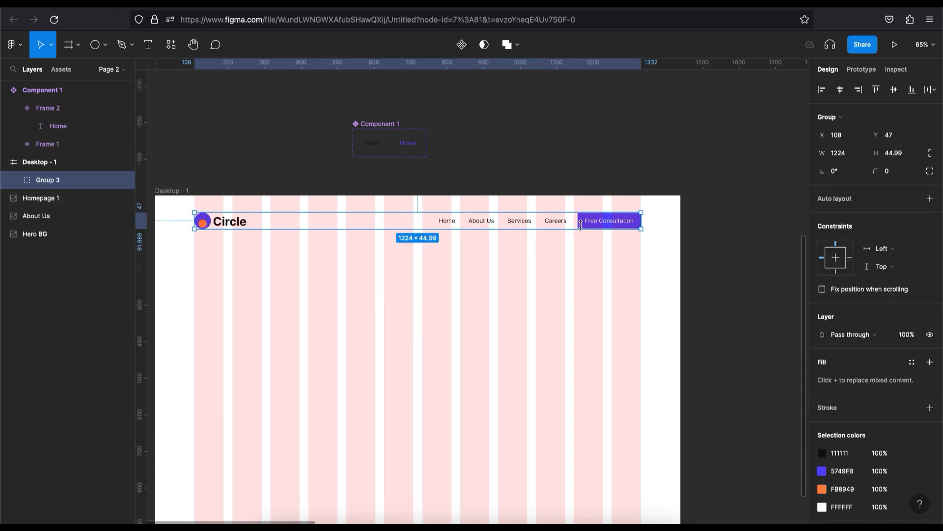
Step: Move the header group up to Y 32 in the Desktop - 1 frame, keeping X 108
left_click_drag(604, 226, 605, 221)
left_click_drag(465, 268, 484, 259)
scroll(435, 295, "left", 1)
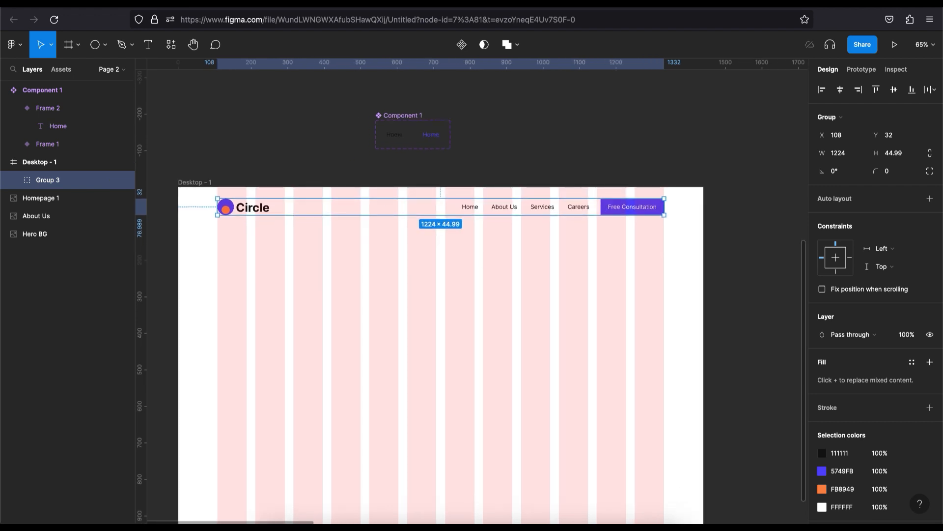
Step: Draw a 1440 × 110 rectangle across the full width of the Desktop - 1 frame, starting at X 0, Y 0
left_click(107, 46)
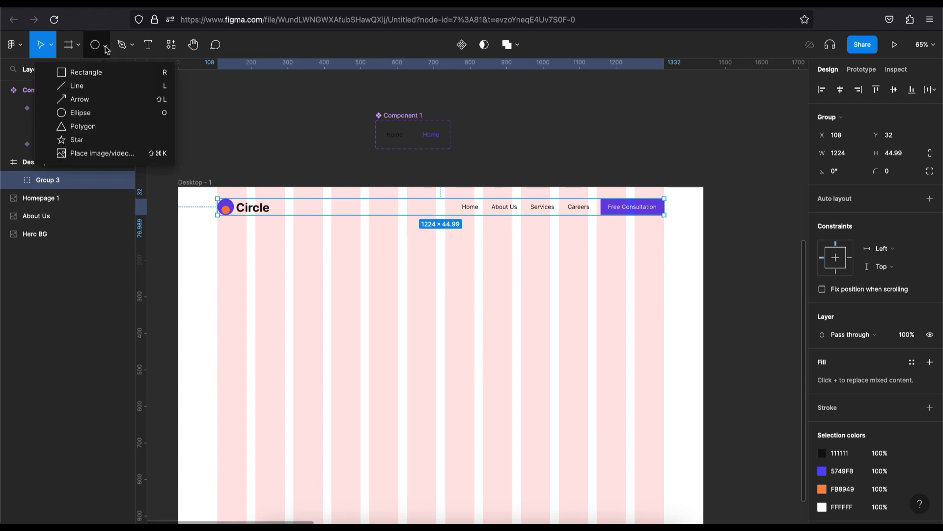
left_click(88, 73)
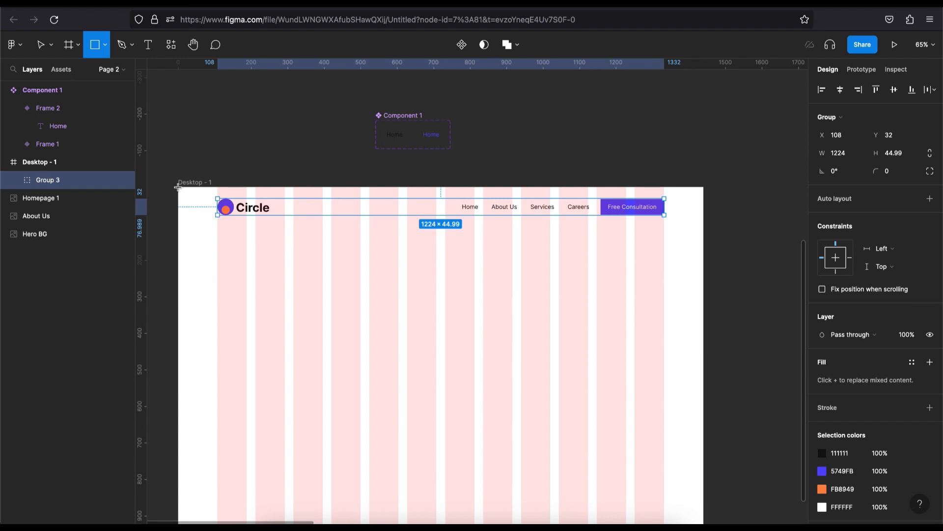
mouse_move(364, 221)
left_mouse_down()
mouse_move(678, 225)
mouse_move(699, 217)
mouse_move(704, 230)
left_mouse_up()
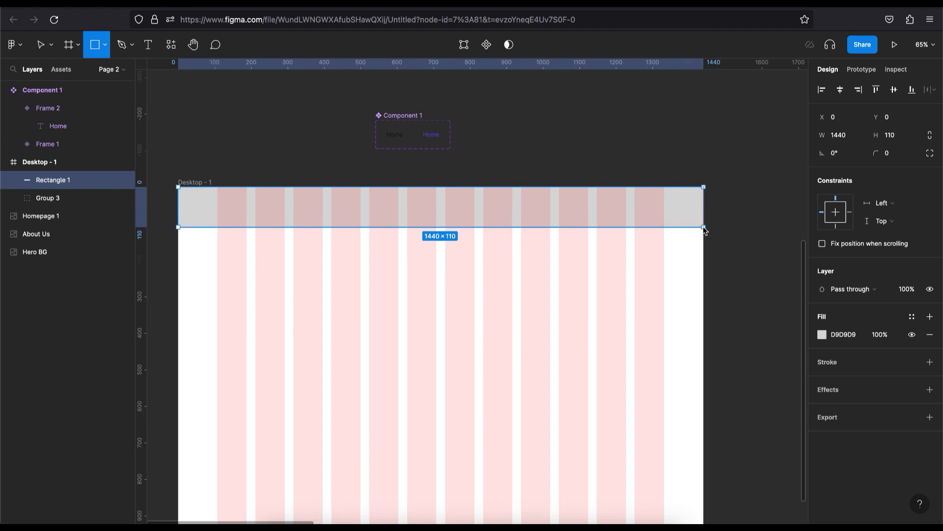
Step: Set the height of the full-width header rectangle to 88
key("v")
left_click(904, 137)
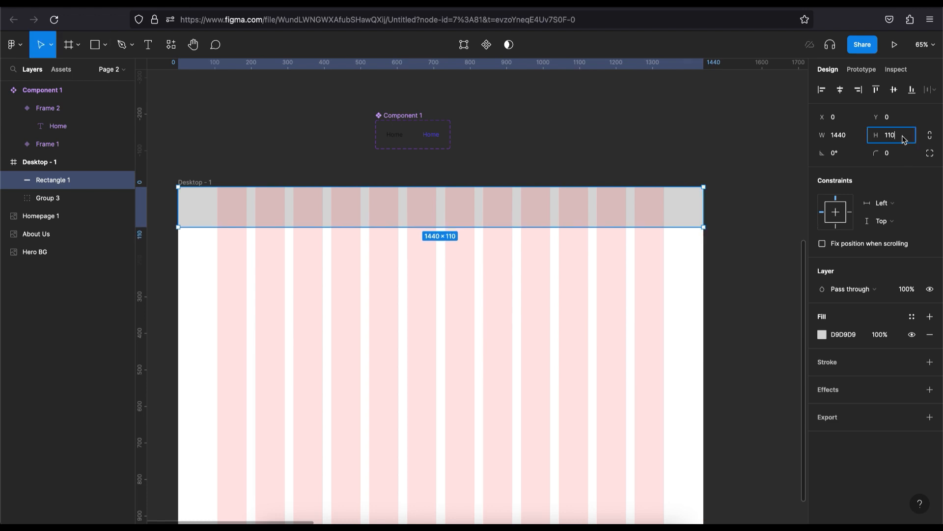
type("88")
key("Return")
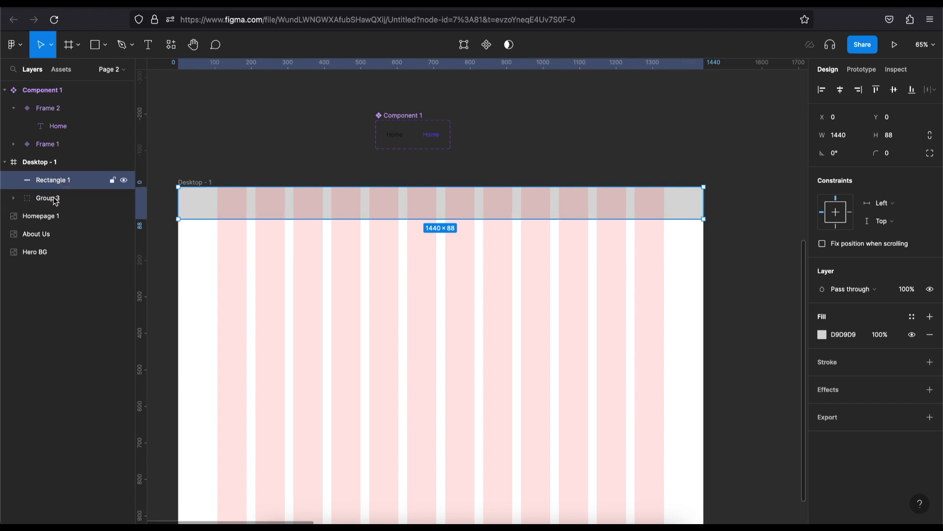
Step: Place the rectangle behind the header group in the layer order and align the two by their vertical centres
left_click_drag(69, 183, 73, 208)
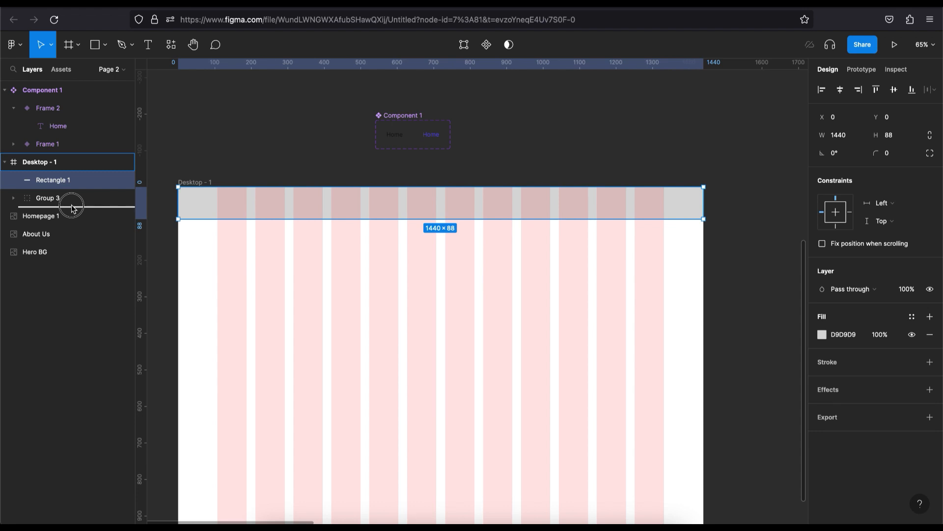
left_click_drag(72, 207, 72, 209)
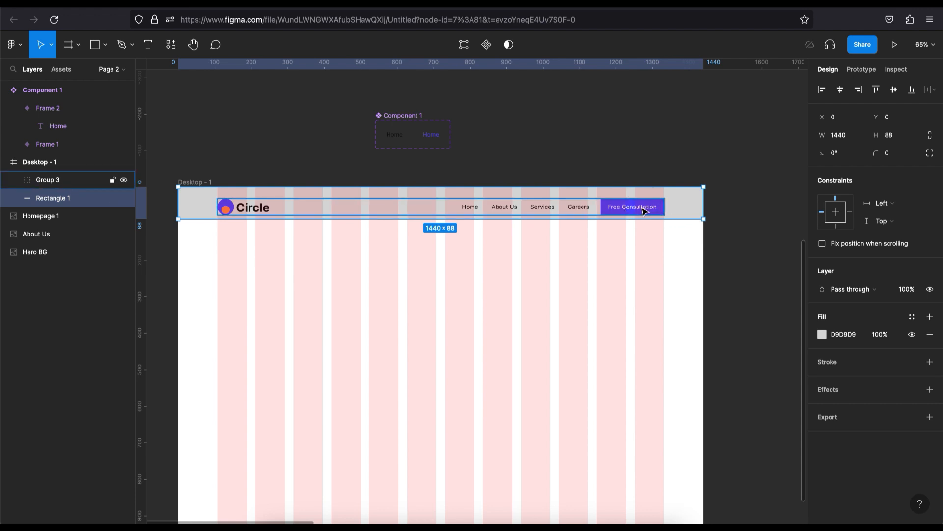
left_click(688, 211, "shift")
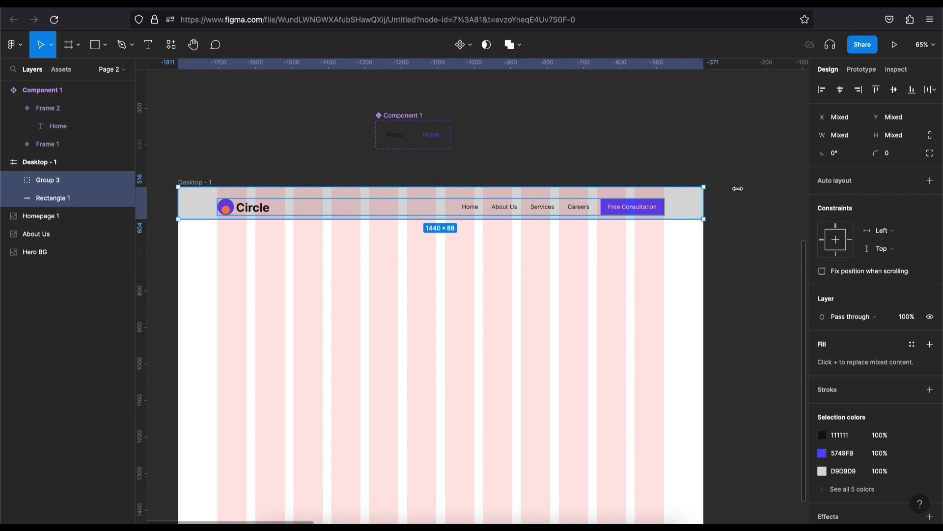
left_click(894, 90)
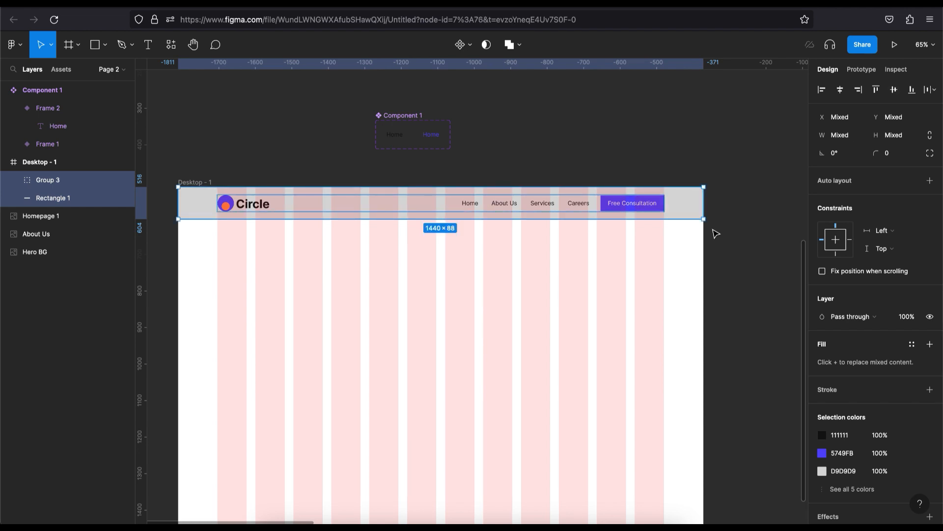
key("Escape")
Step: Change the header rectangle's fill colour to white, FFFFFF
left_click(690, 213)
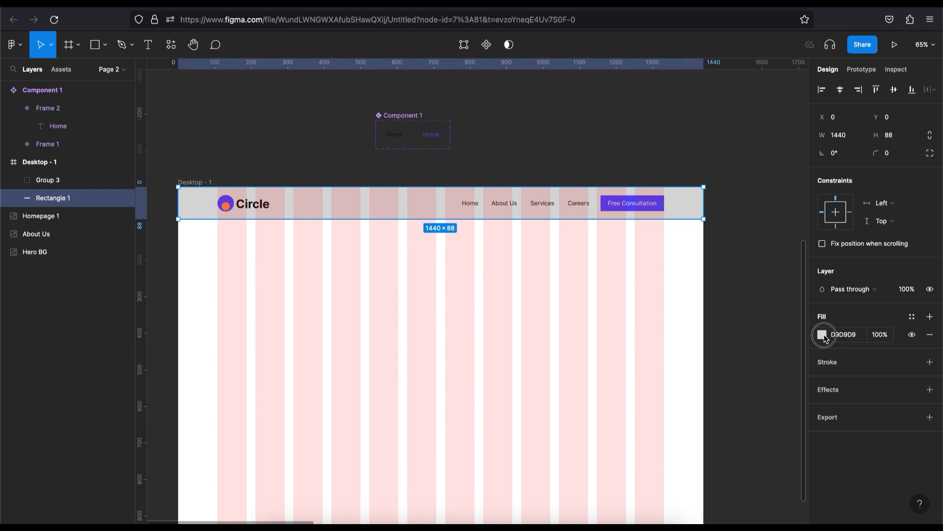
left_click(822, 334)
left_click_drag(678, 276, 673, 249)
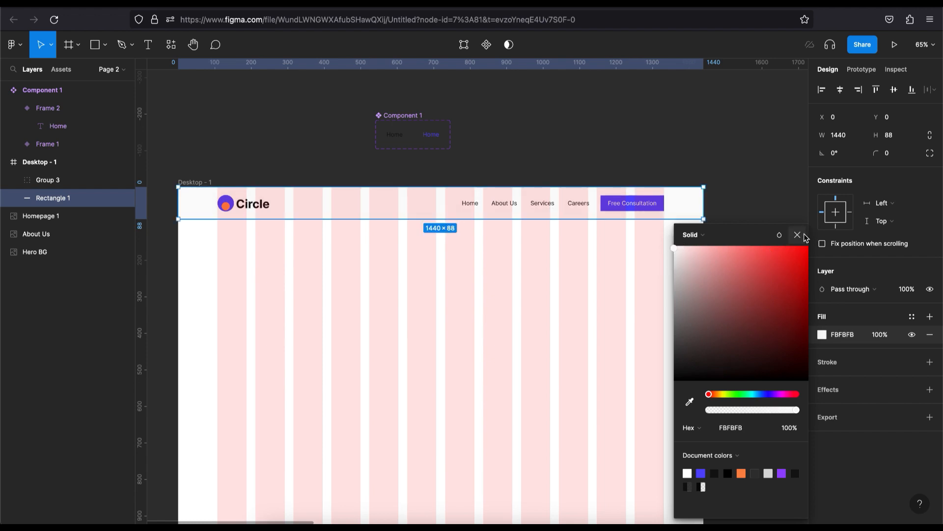
left_click_drag(677, 249, 662, 241)
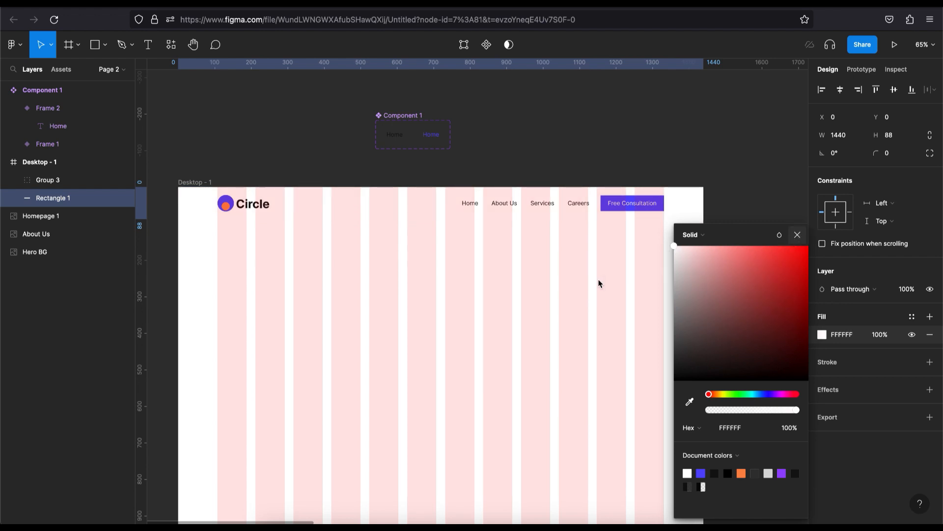
key("Escape")
Step: Group the white rectangle with the logo and navigation group and rename the new group Header
left_click(647, 280)
left_click(701, 274)
left_click_drag(732, 280, 205, 197)
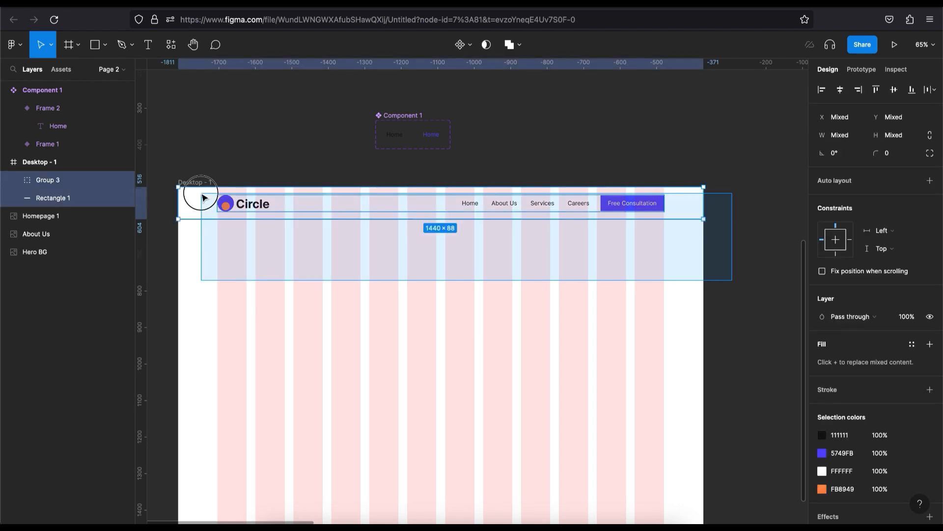
right_click(248, 215)
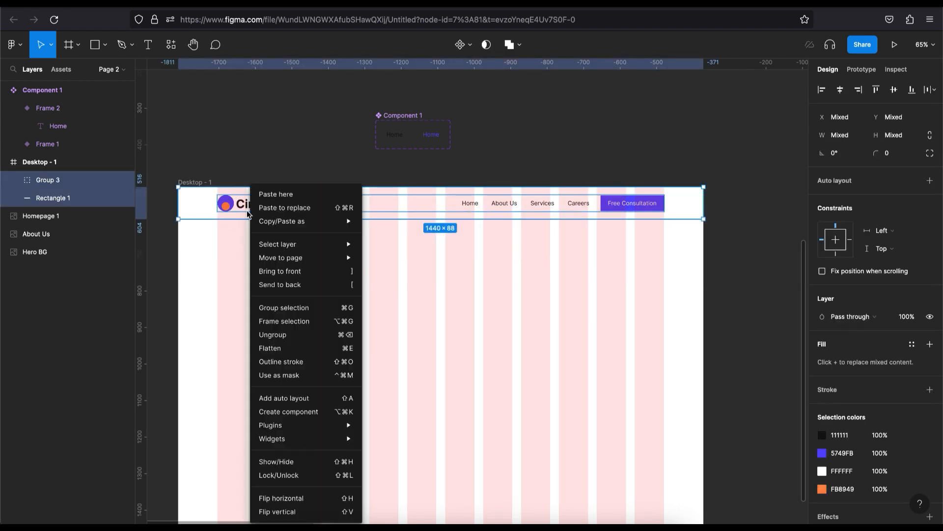
left_click(312, 313)
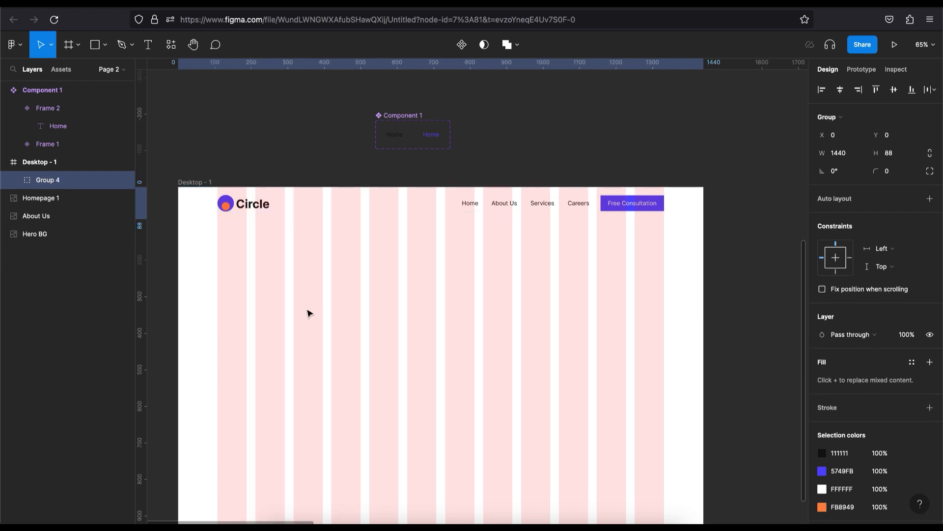
double_click(45, 180)
type("Header")
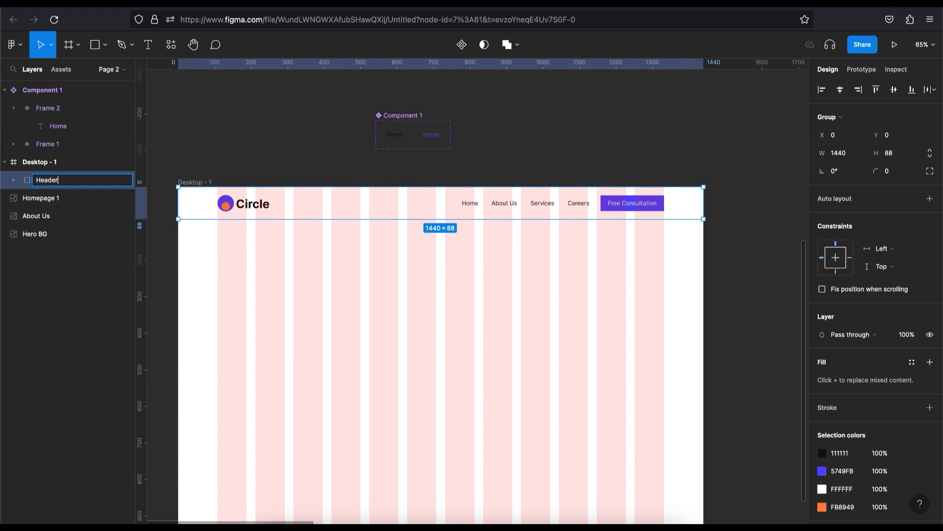
key("Return")
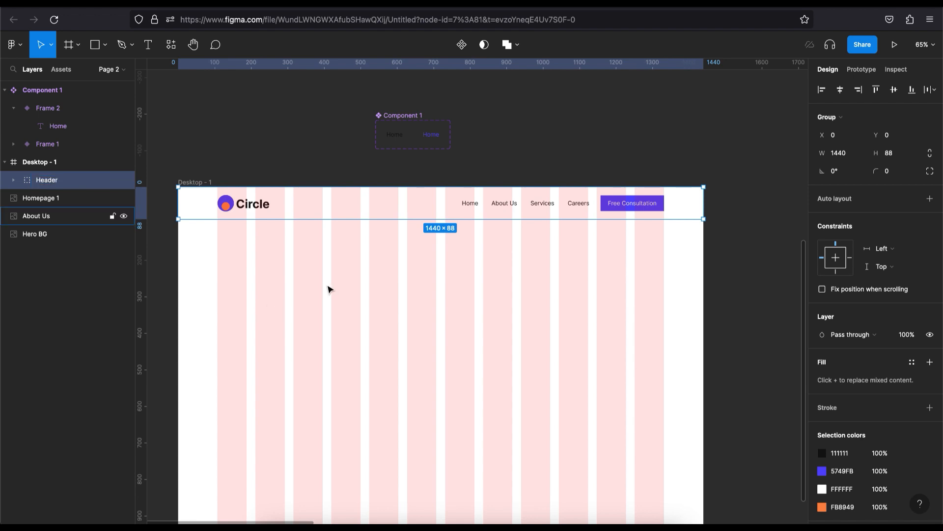
Step: Move the Hero BG team photo into the Desktop - 1 frame, directly below the header at X -66, Y 88
left_click(399, 288)
scroll(404, 263, "down", 3)
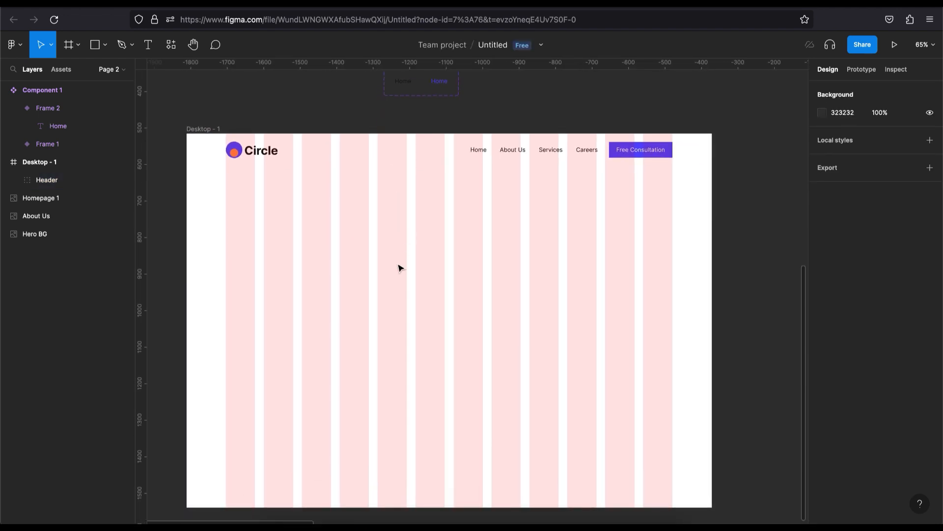
scroll(398, 268, "down", 2)
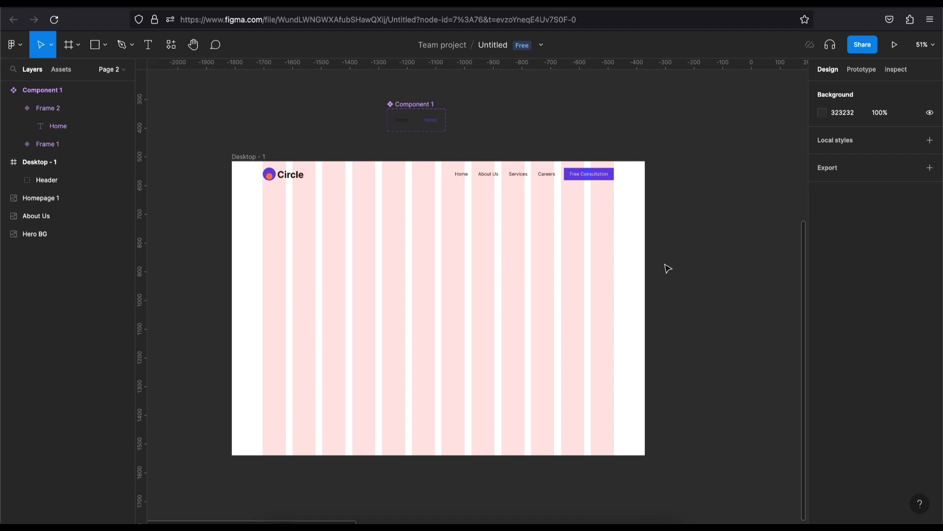
left_click_drag(783, 256, 560, 252)
left_click_drag(724, 257, 462, 250)
left_click_drag(678, 248, 239, 246)
scroll(539, 267, "up", 2)
scroll(539, 267, "down", 8)
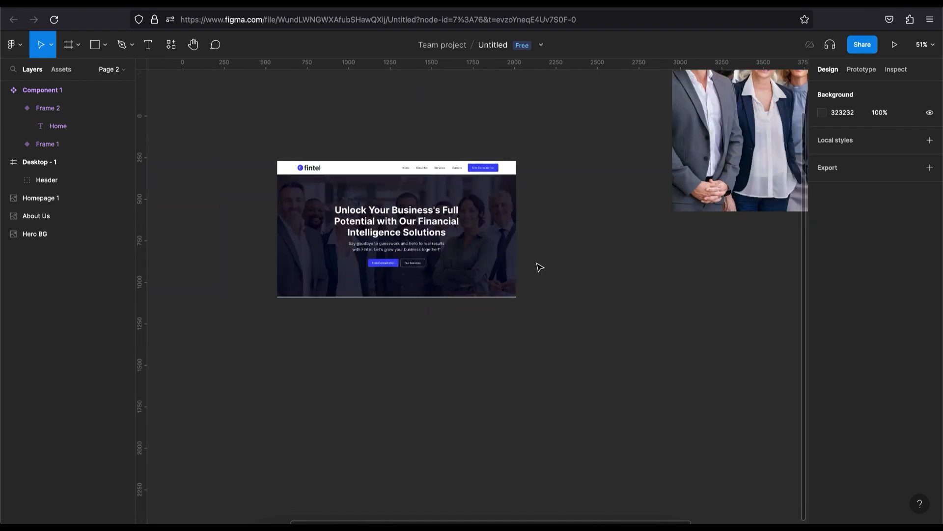
scroll(539, 267, "down", 3)
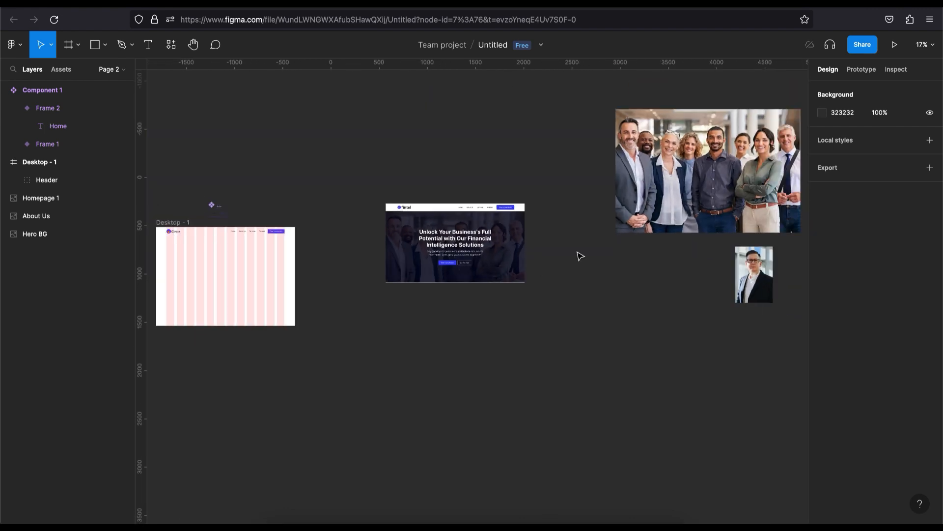
left_click(686, 192)
left_click_drag(640, 248, 278, 321)
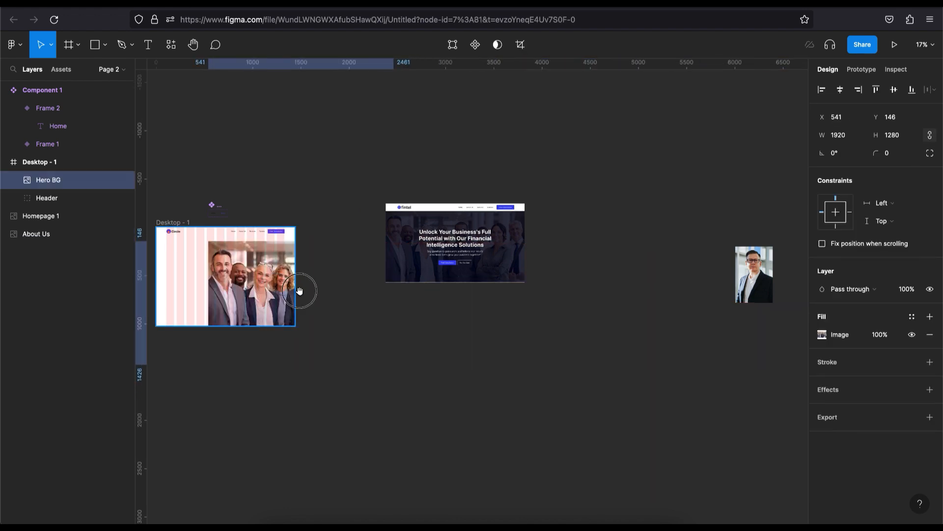
left_click_drag(485, 267, 829, 220)
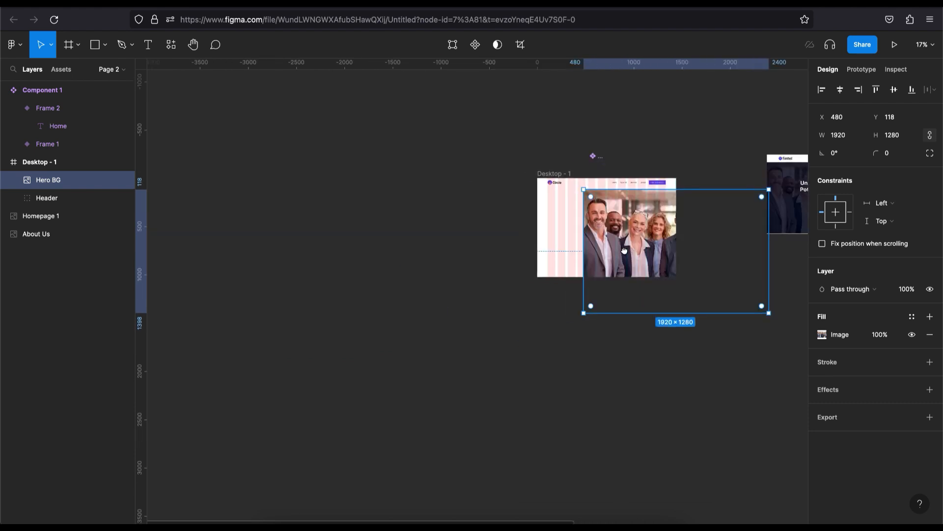
left_click_drag(618, 240, 591, 240)
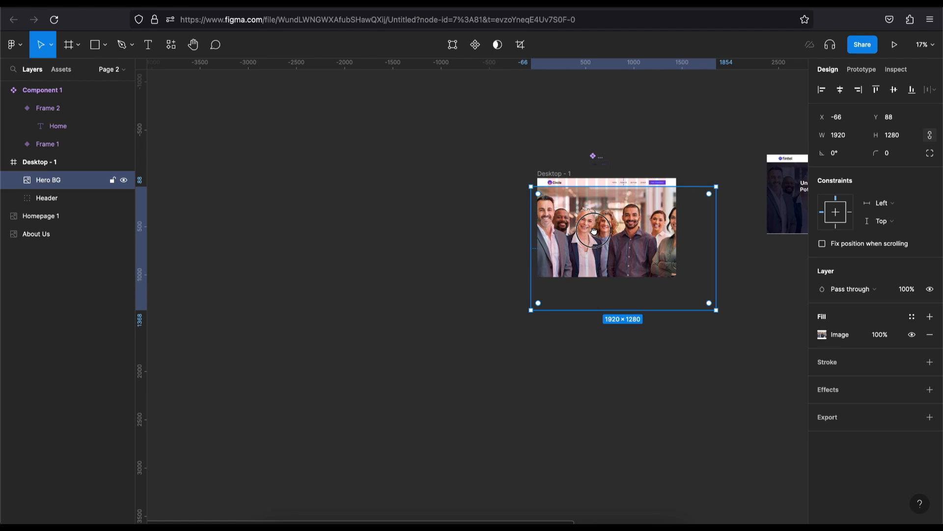
Step: Scale the Hero BG image proportionally to about 1496 × 997, positioned at X -26, Y 88 so it spans the frame's width
scroll(594, 231, "right", 3)
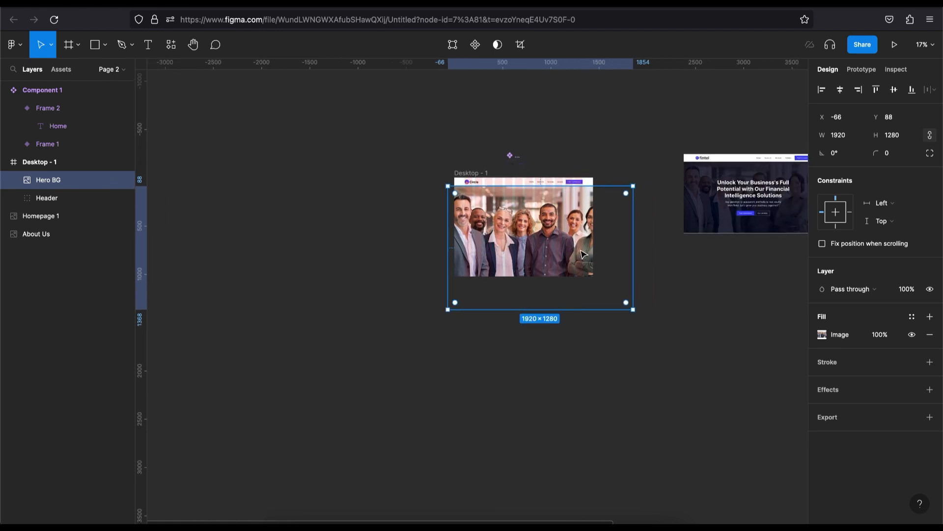
scroll(568, 242, "up", 5)
scroll(565, 239, "up", 3)
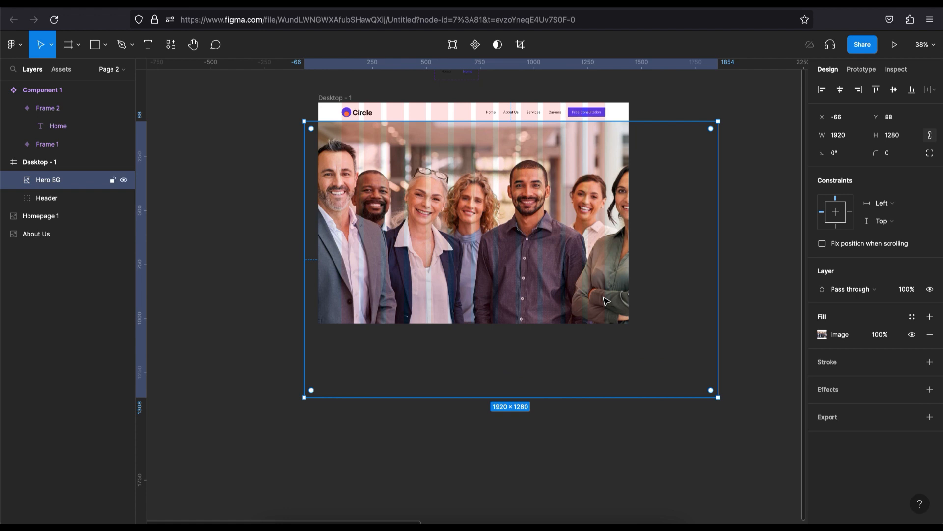
key("k")
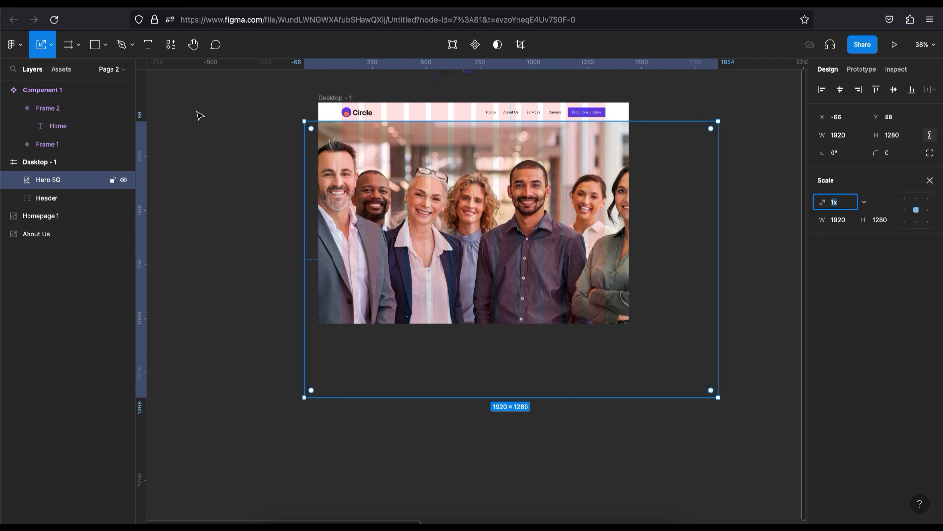
left_click_drag(719, 397, 633, 322)
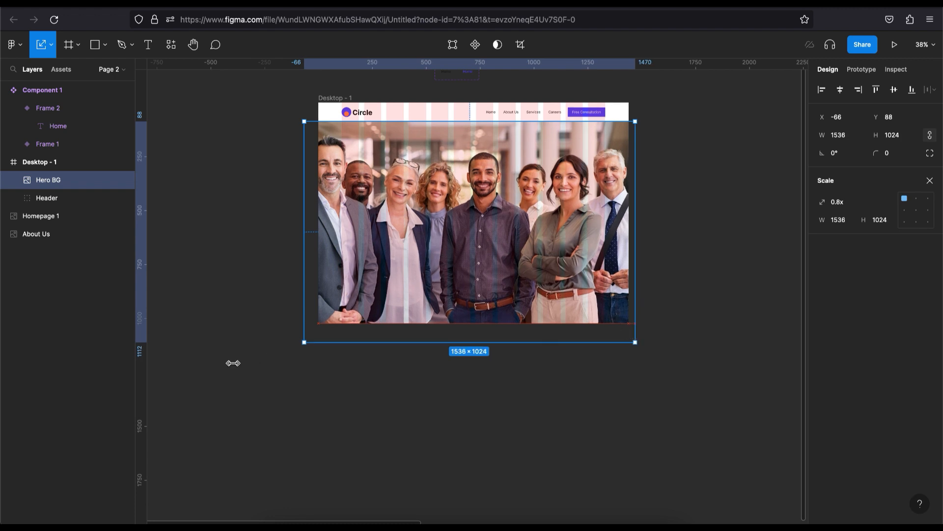
left_click_drag(304, 341, 314, 336)
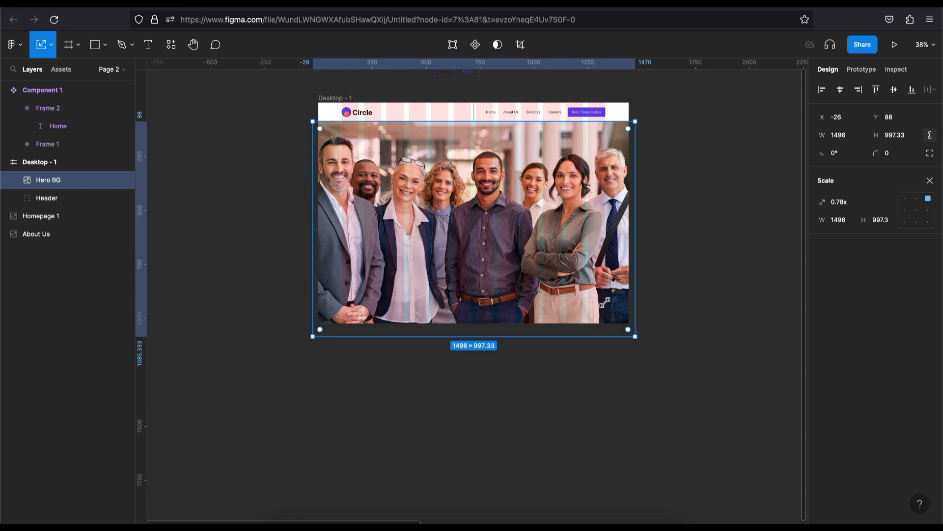
key("Return")
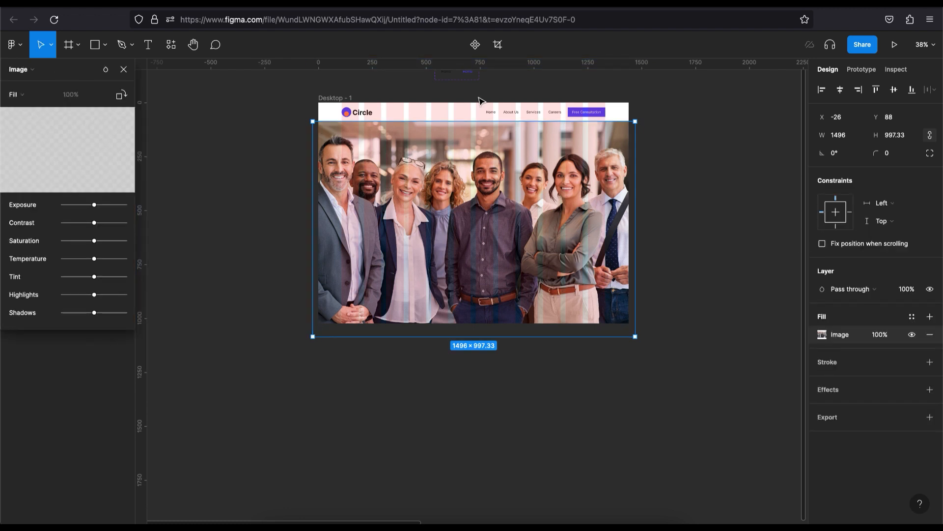
key("Escape")
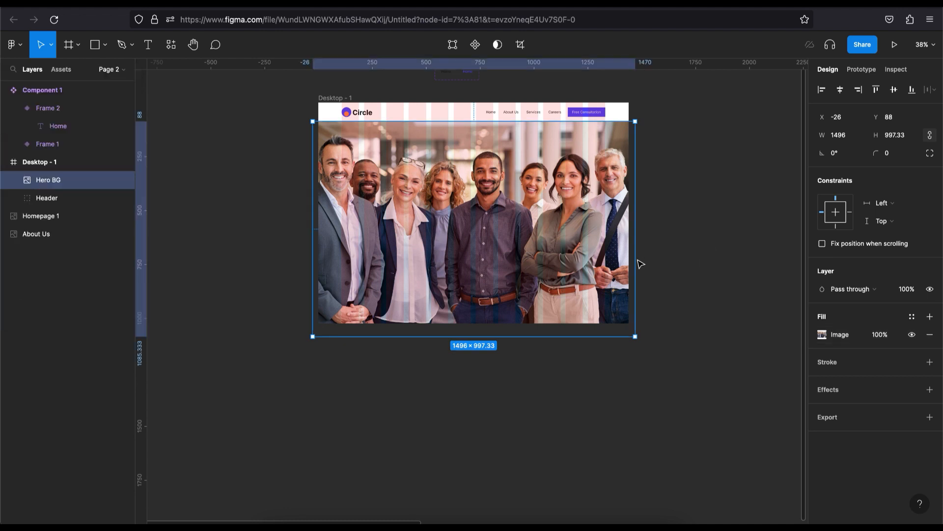
left_click(659, 246)
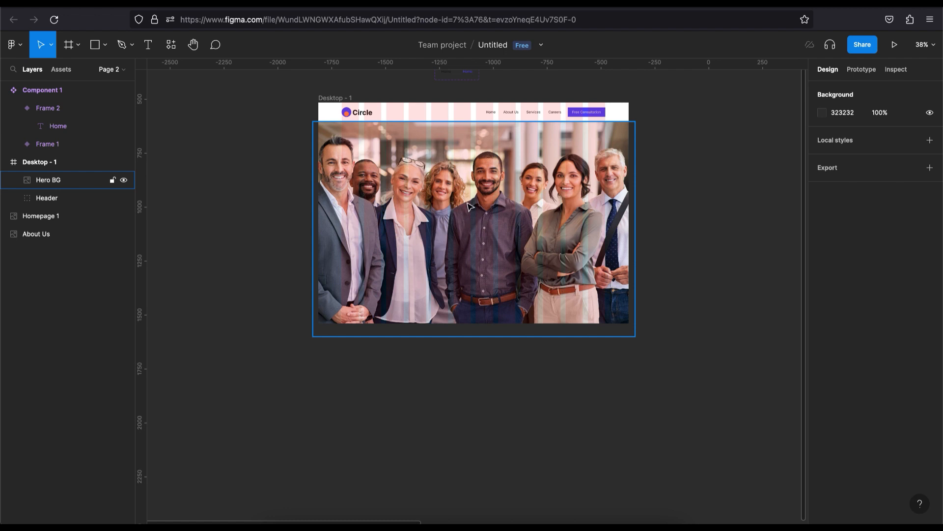
Step: Add a second solid fill on top of the Hero BG image and set its colour to 171717
scroll(470, 207, "up", 2)
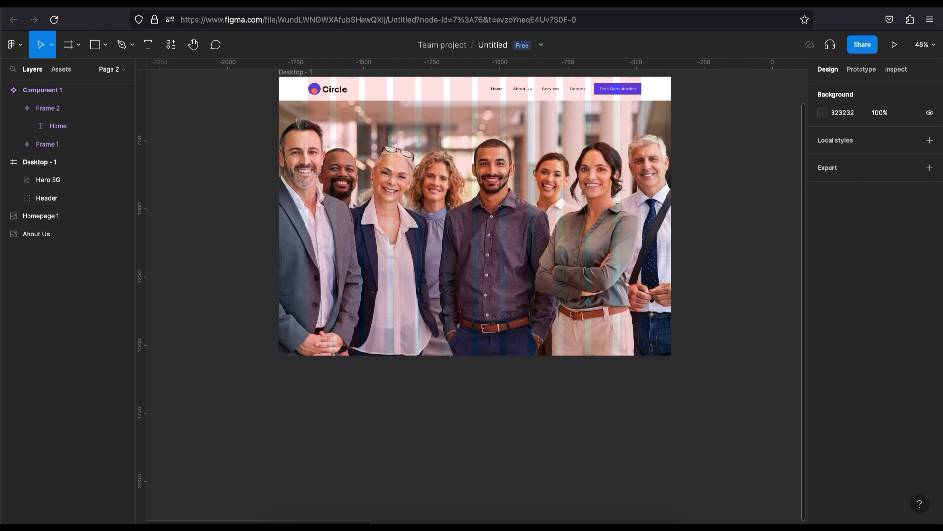
scroll(475, 216, "up", 2)
scroll(471, 292, "down", 1)
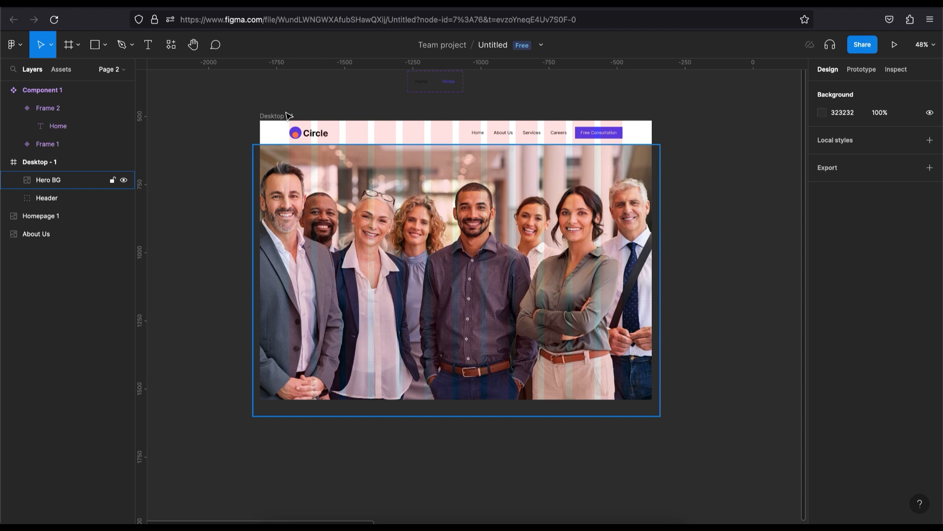
left_click(404, 211)
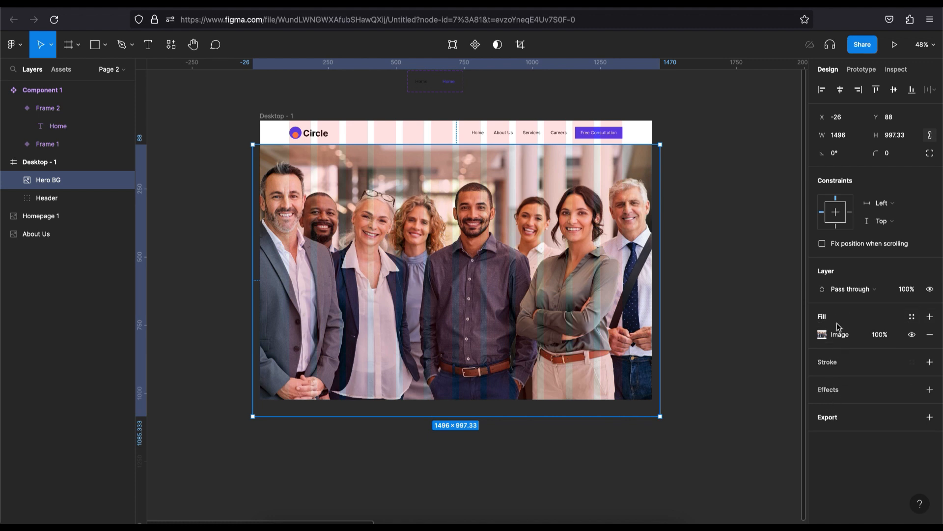
left_click(930, 317)
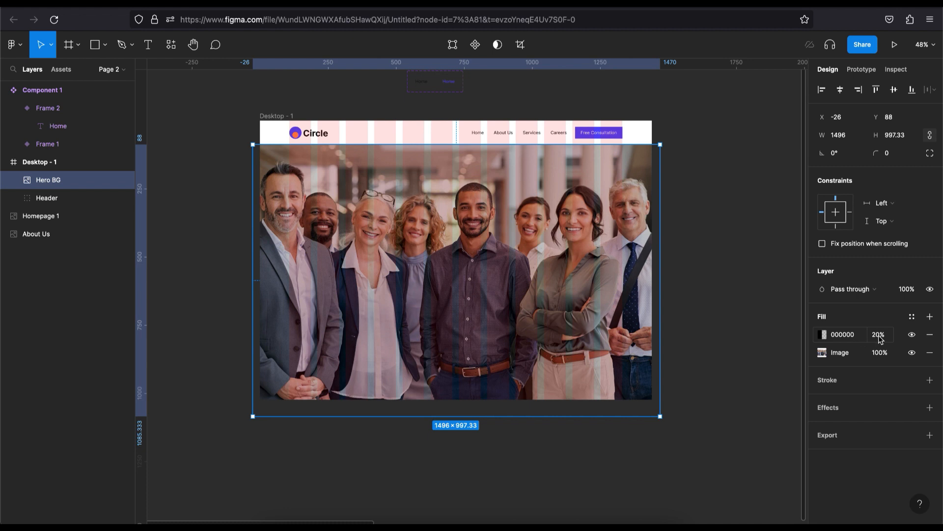
left_click(825, 337)
left_click(676, 374)
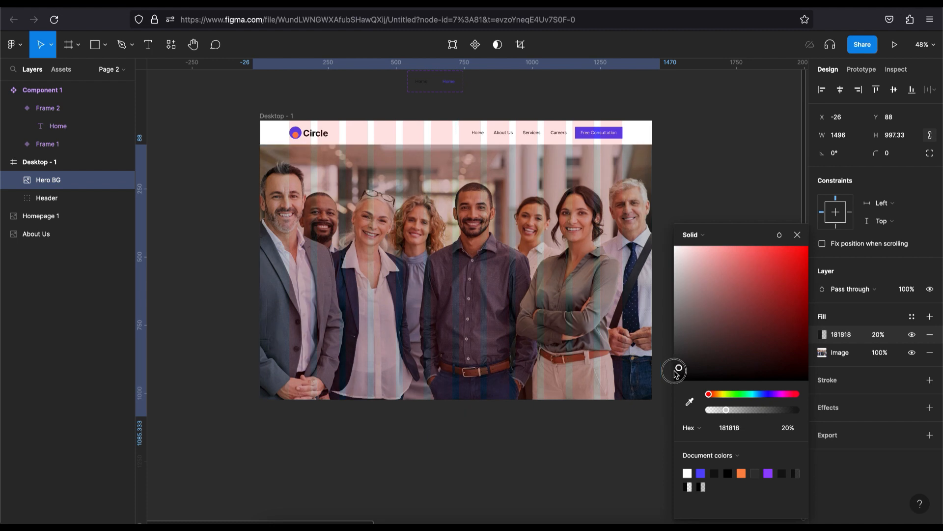
left_click(674, 373)
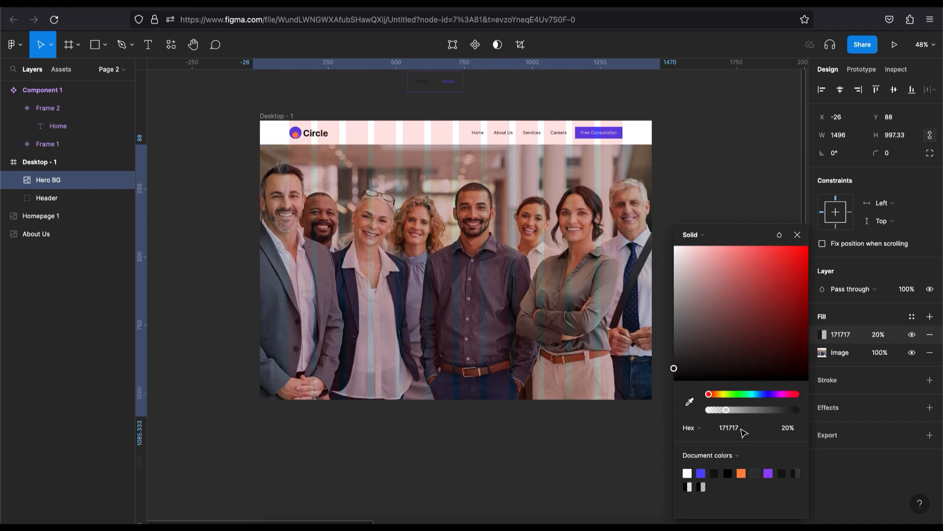
left_click(845, 340)
Step: Raise the opacity of Hero BG's 171717 overlay fill to 75% to darken the team photo
left_click(878, 337)
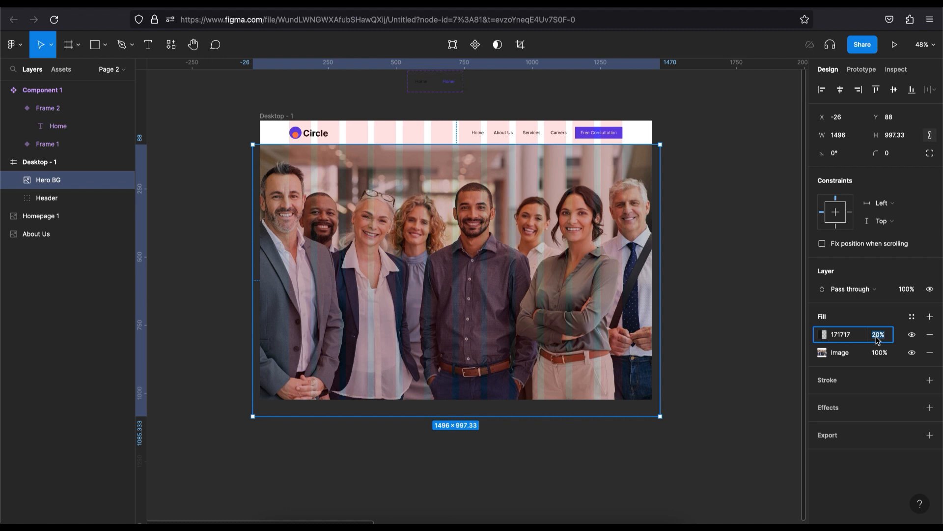
key("Up")
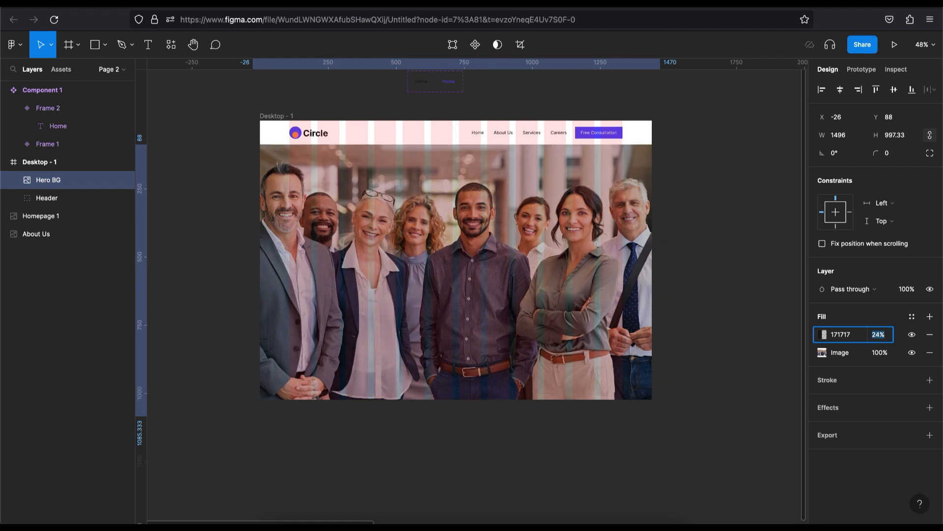
key("Up")
key("Up")
key("Up")
key("Up")
key("Up")
key("Up")
key("Up")
key("Up")
key("Up")
key("Up")
key("Up")
key("Up")
key("Up")
key("Up")
key("Up")
key("Up")
key("Up")
key("Up")
key("Up")
key("Up")
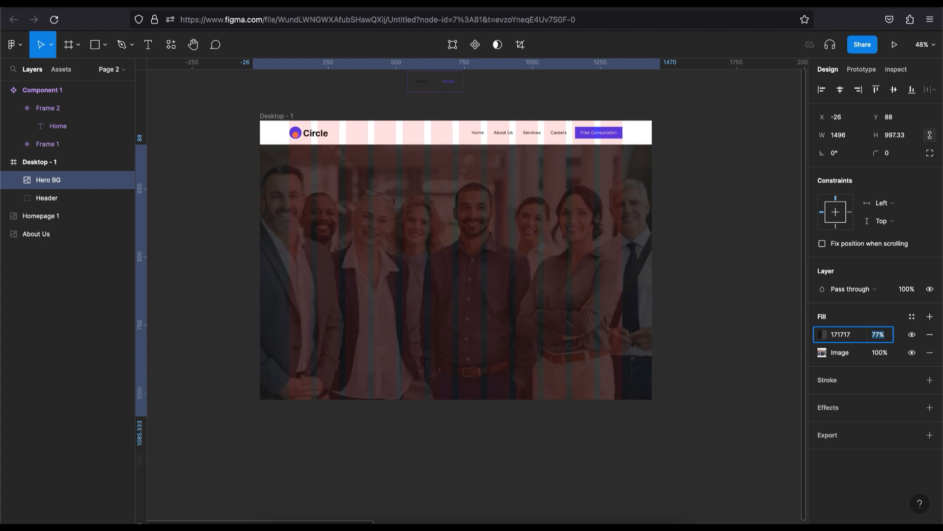
key("Escape")
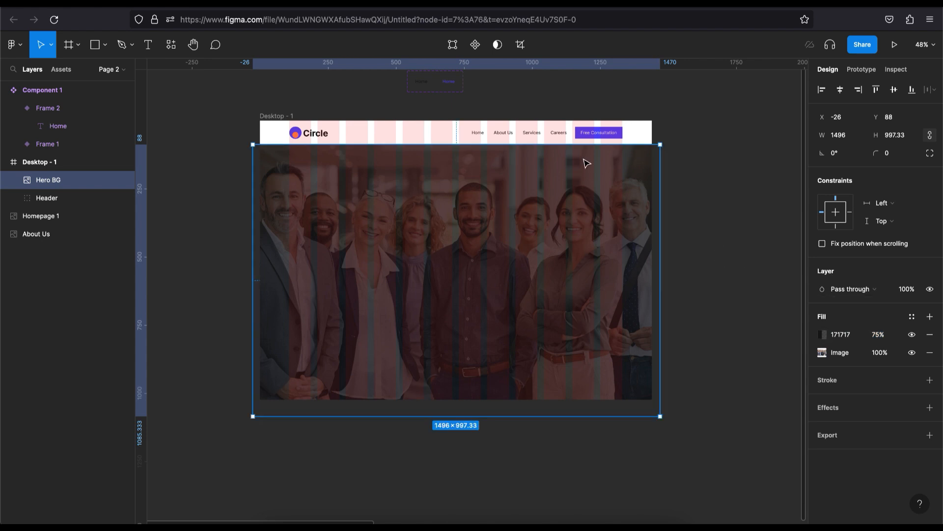
Step: Hide the 12-column layout grid of the Desktop - 1 frame
left_click(279, 116)
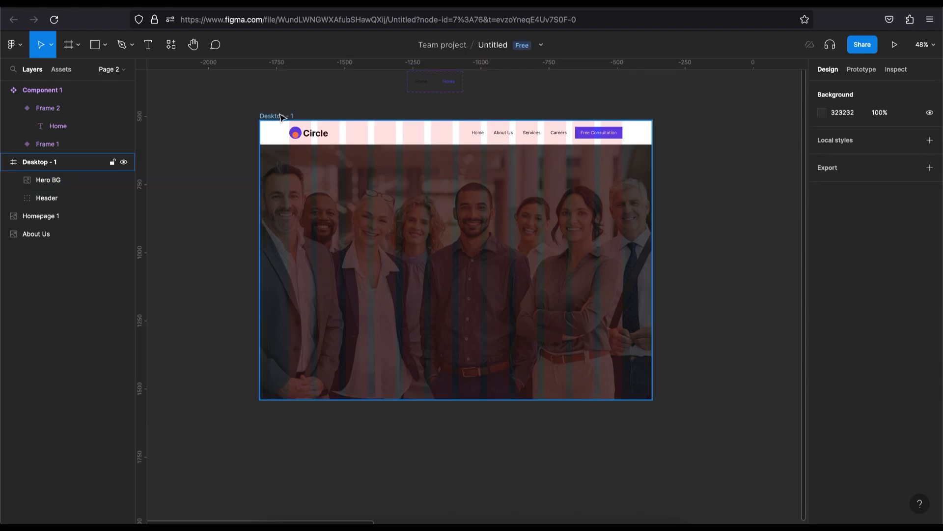
left_click(410, 141)
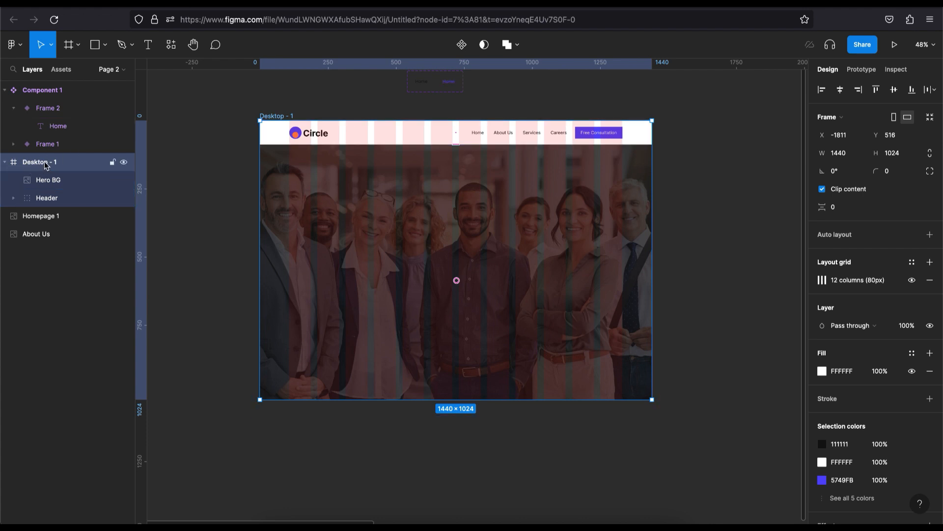
left_click(912, 280)
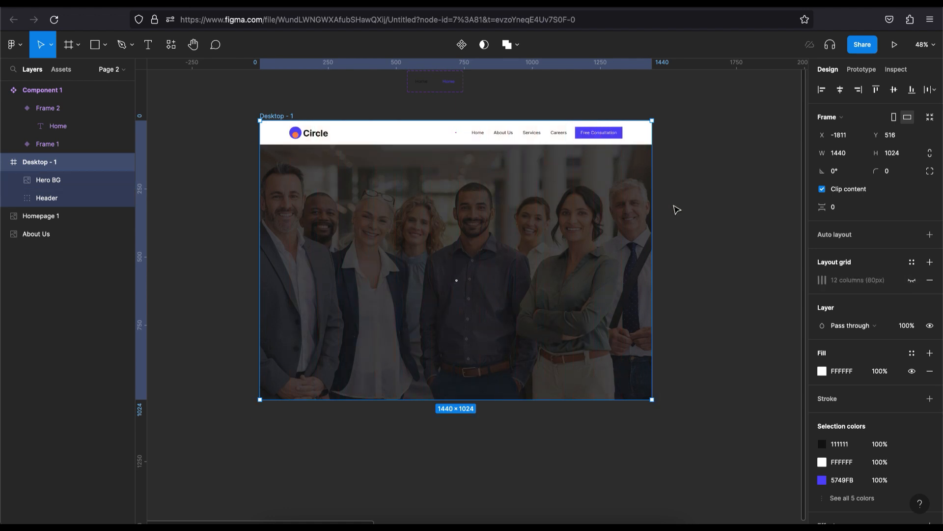
Step: Move the Homepage 1 reference image closer to the Desktop - 1 frame, to X 110, Y 460
scroll(690, 217, "down", 1)
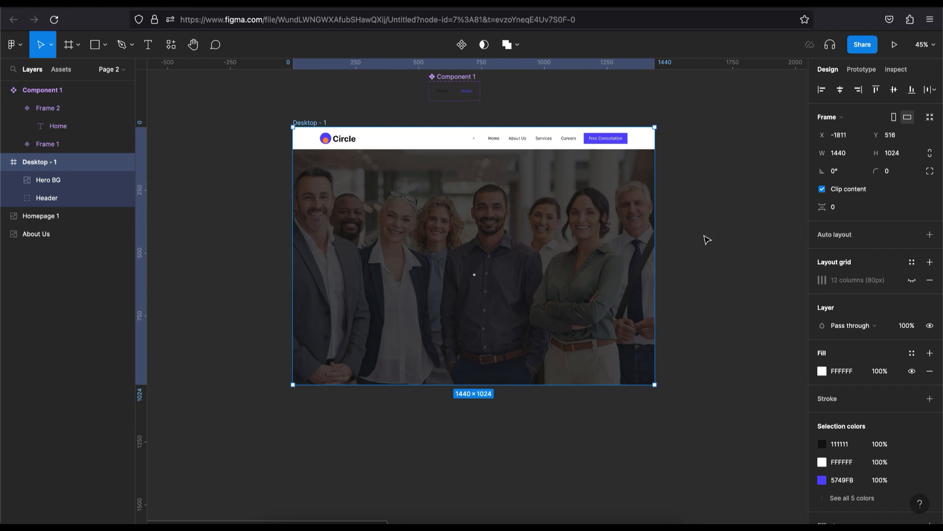
left_click_drag(724, 215, 476, 213)
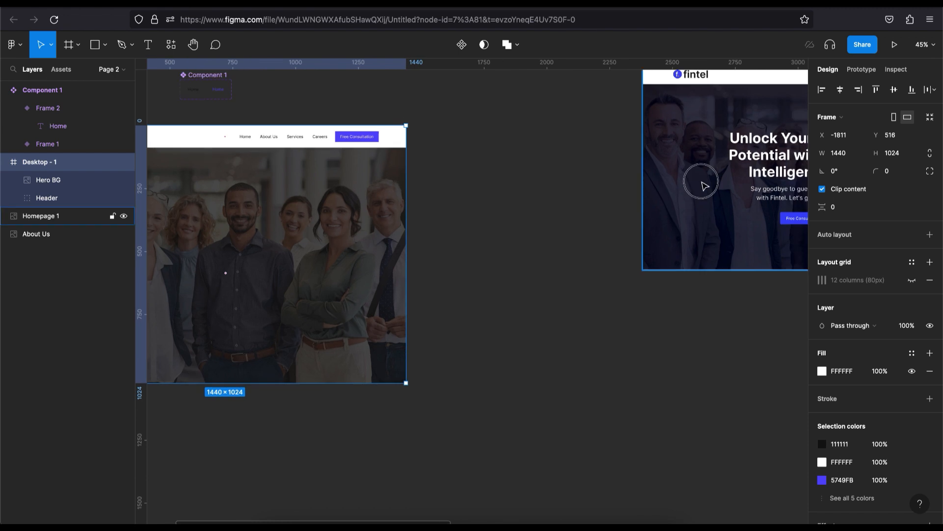
left_click_drag(707, 181, 582, 230)
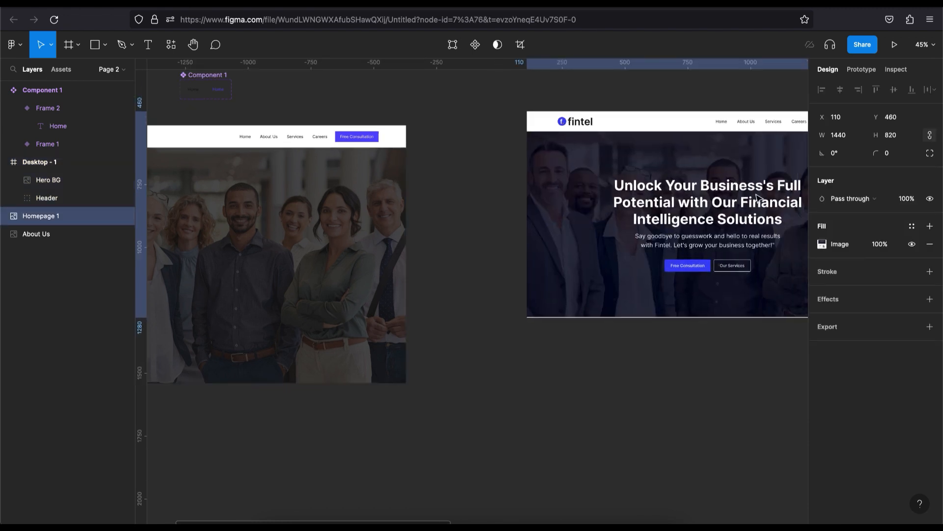
left_click(575, 387)
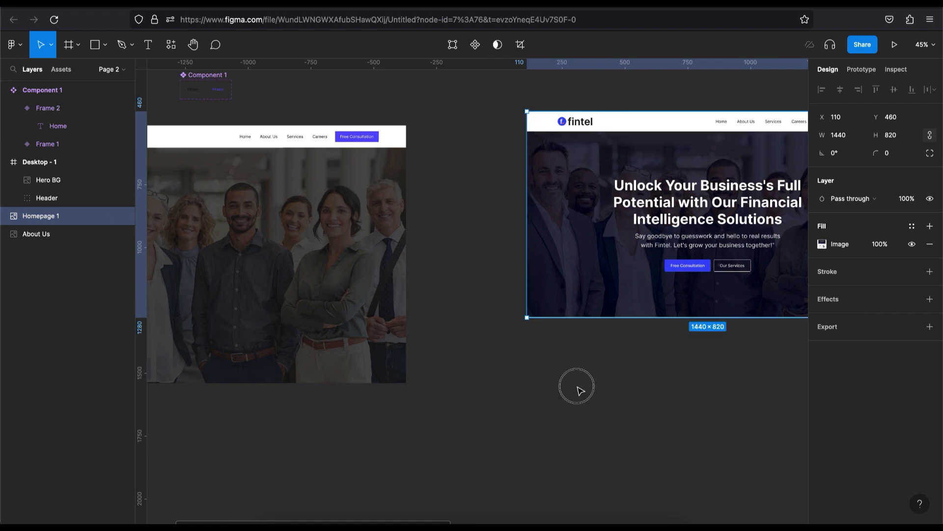
Step: Start a text layer reading "Unloc" on the empty canvas below the Homepage 1 image and set its font size to 56
key("t")
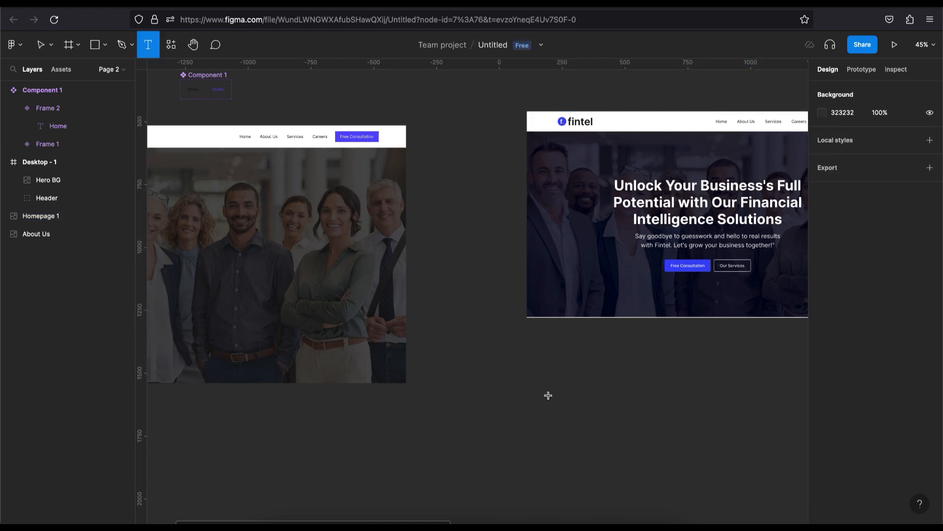
left_click(519, 374)
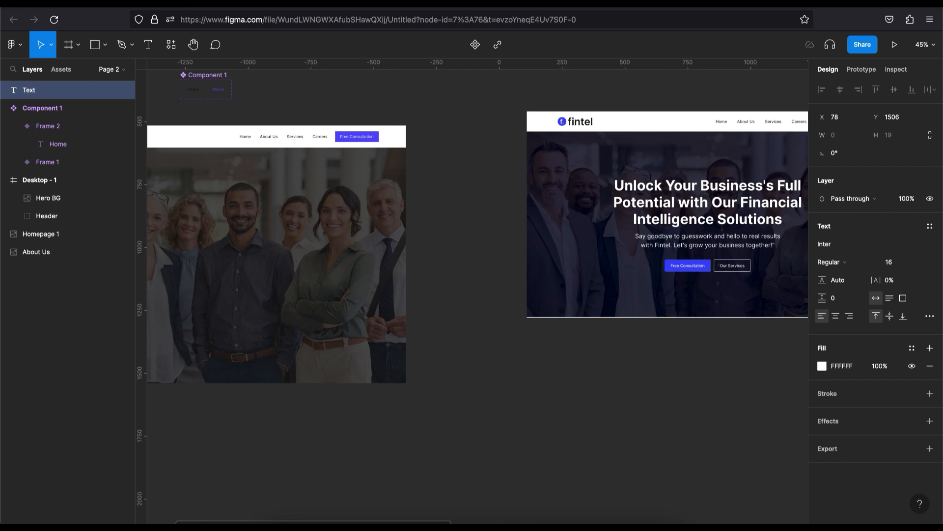
type("Unloc")
key("Escape")
left_click(892, 263)
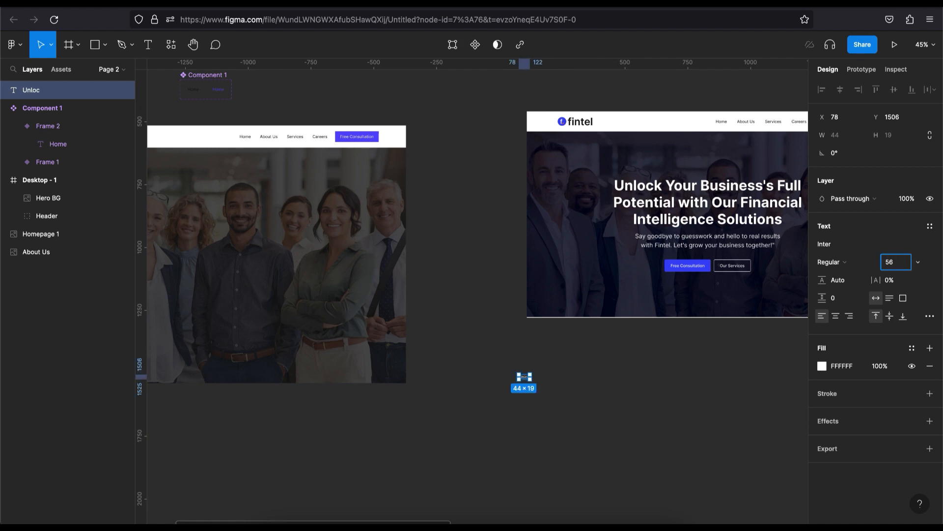
type("56")
key("Return")
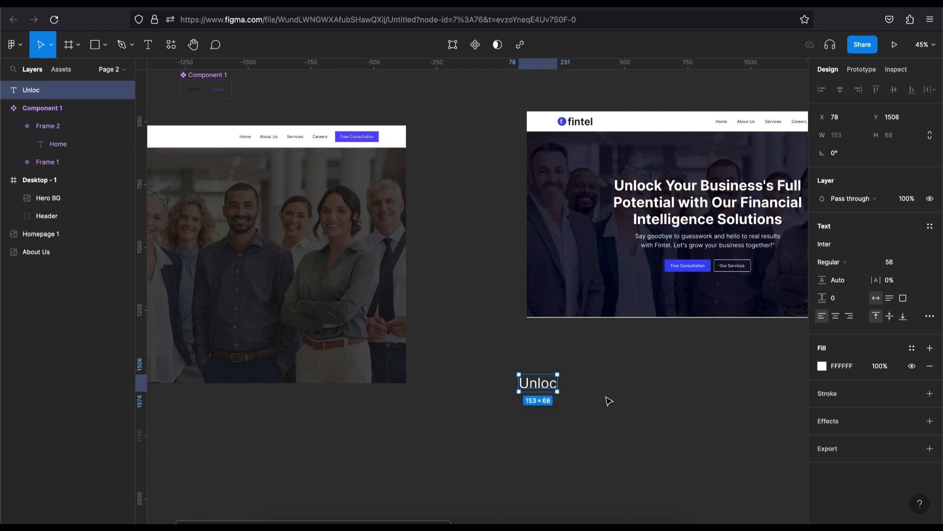
Step: Complete the text as a three-line headline: "Unlock Your Business's Full / Potential with Our Financial / Intelligence Solutions"
left_click(546, 387)
double_click(545, 386)
key("Right")
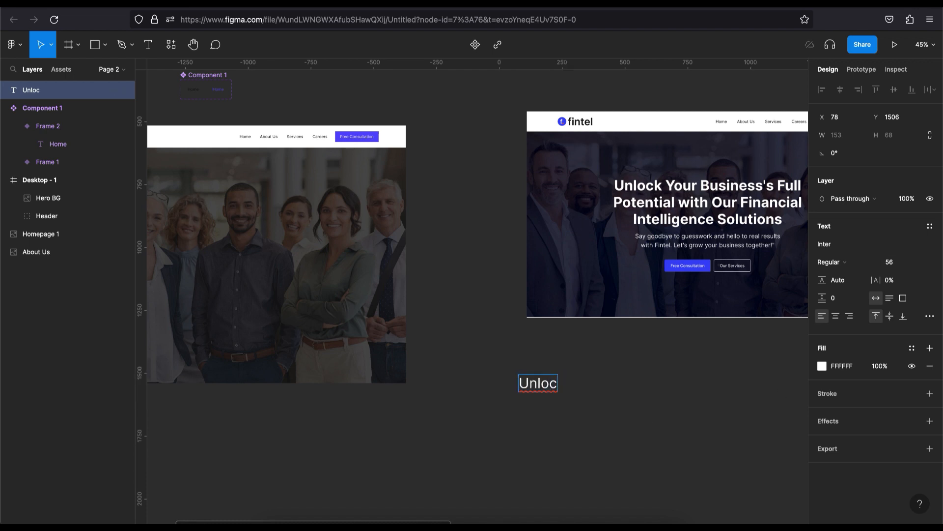
type("k Your Busin")
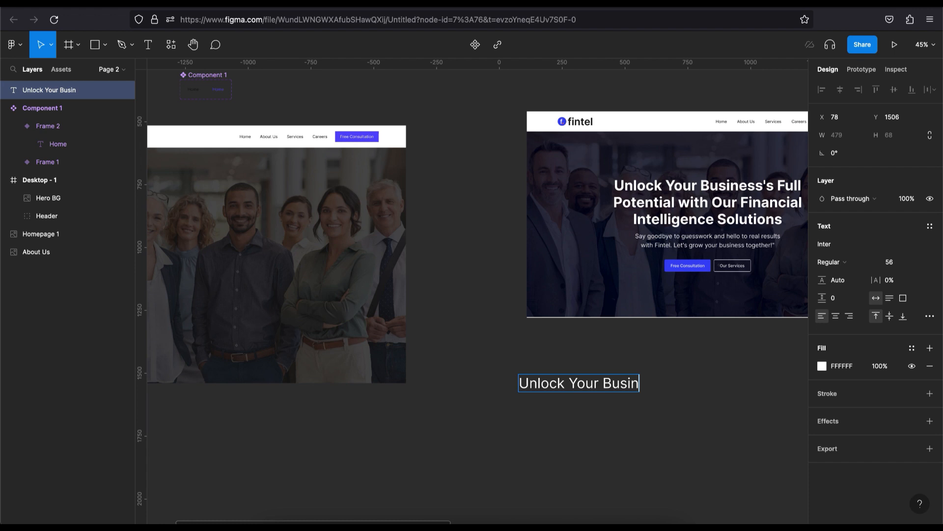
type("ess's Full")
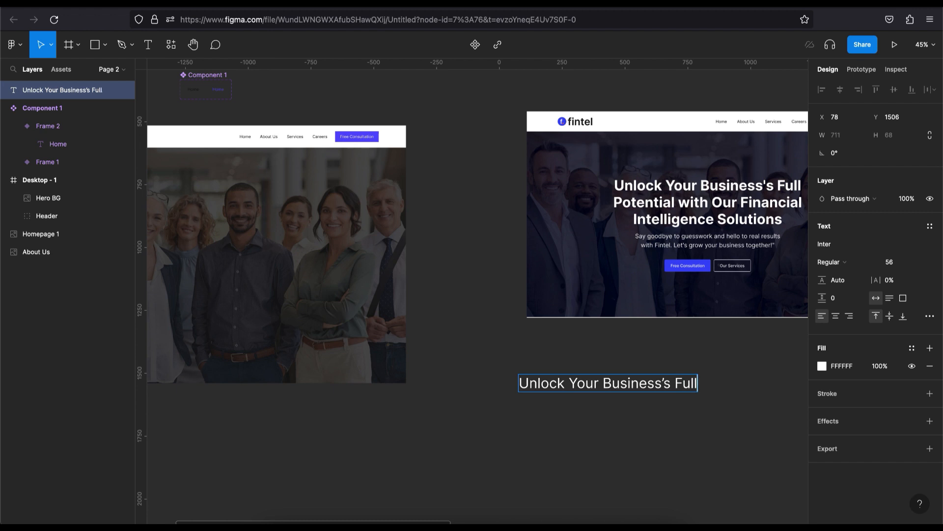
key("Return")
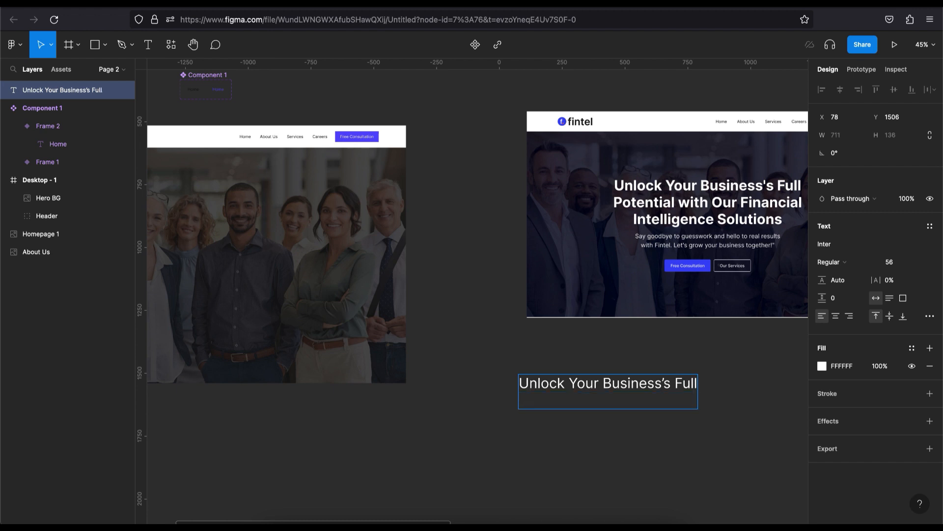
type("Potential ")
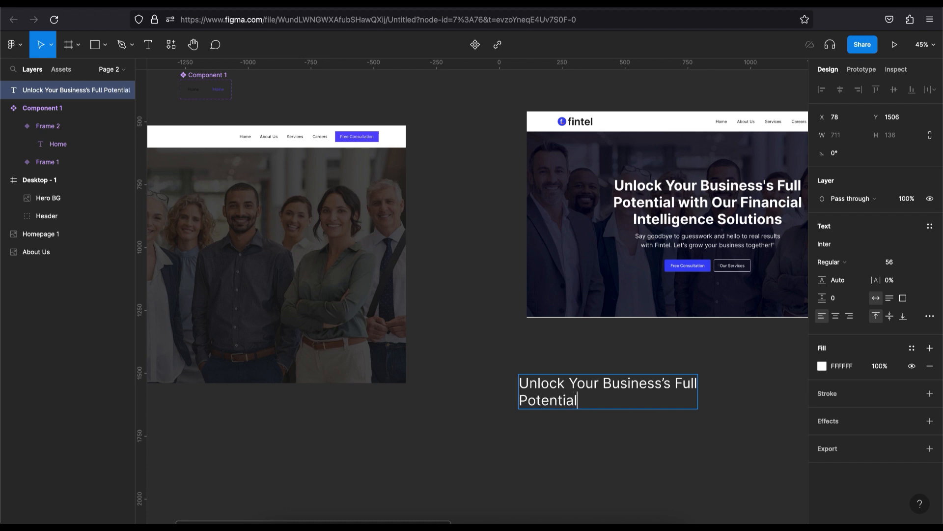
type("with Our Fina")
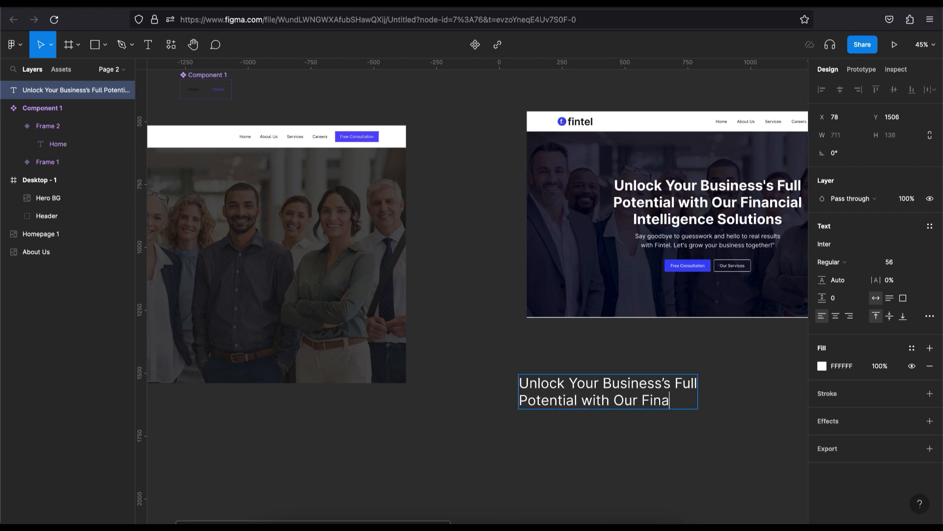
type("ncial")
key("Return")
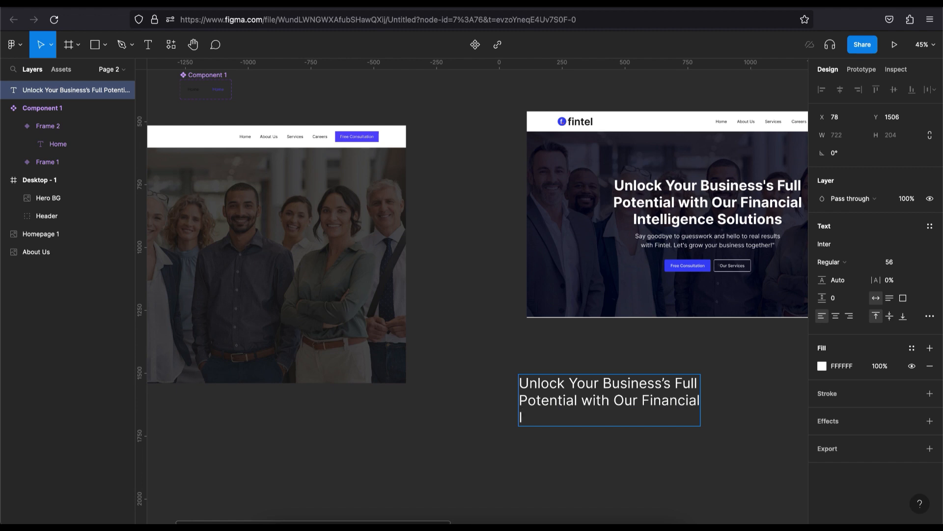
type("Intelligences")
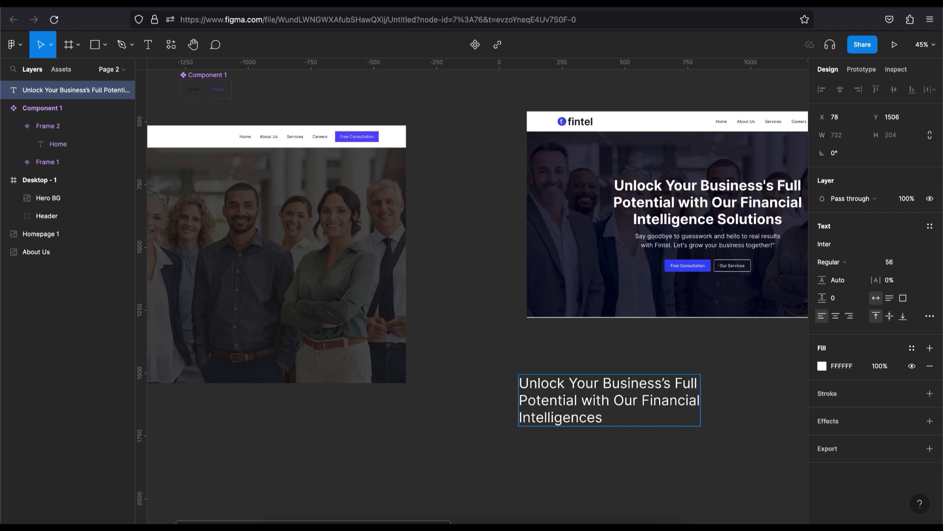
key("BackSpace")
type("Solutions")
Step: Centre-align the whole headline text and set its font weight to Bold
key("ctrl+a")
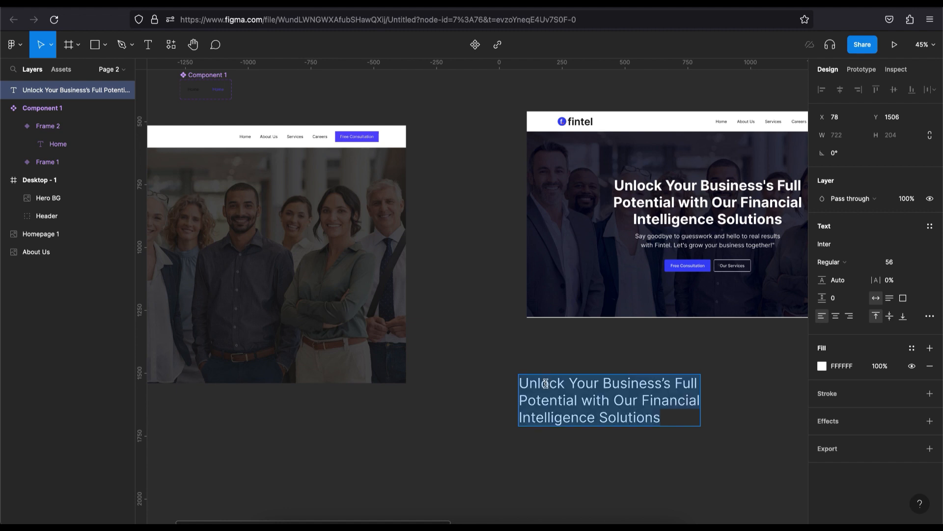
left_click(835, 317)
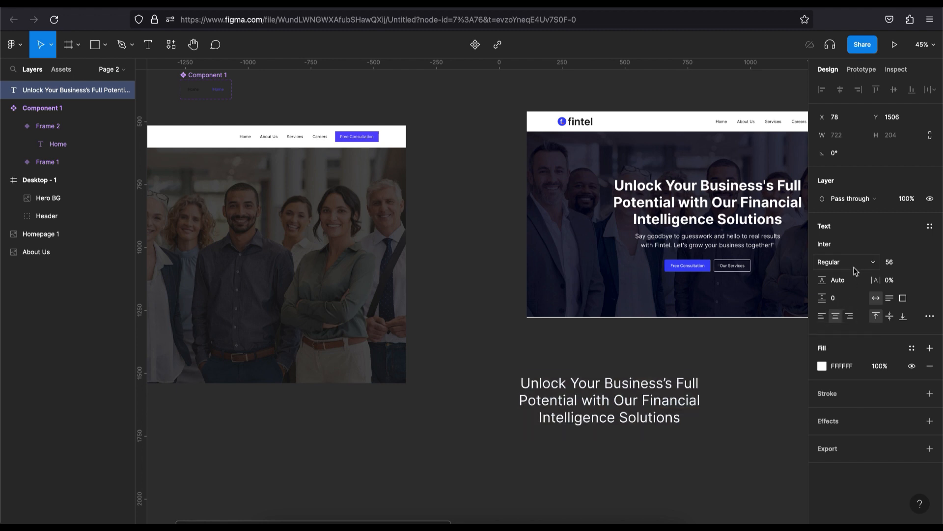
left_click(873, 266)
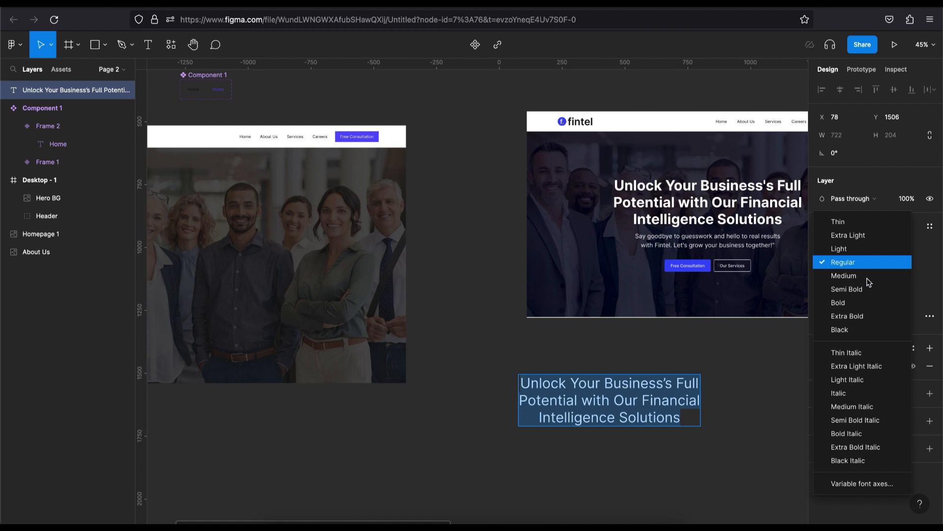
left_click(854, 305)
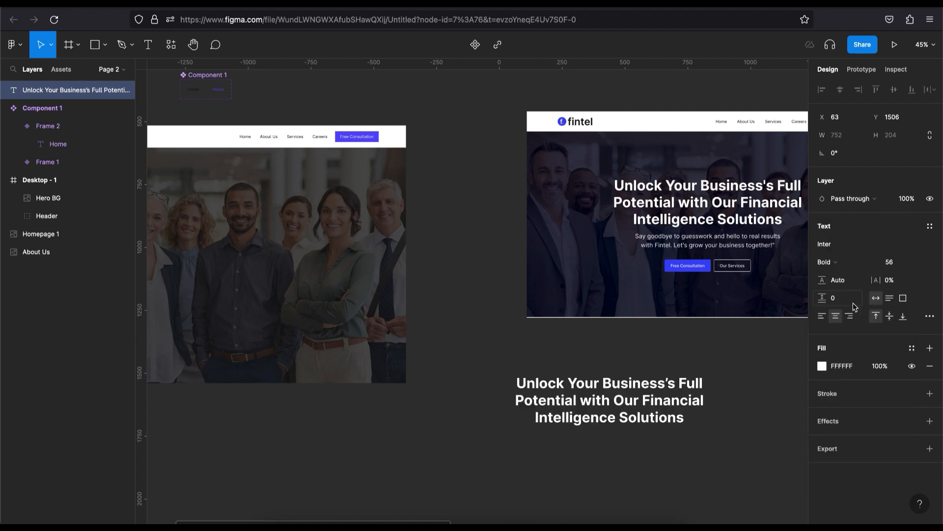
Step: Set the headline's font size to 66
left_click(895, 264)
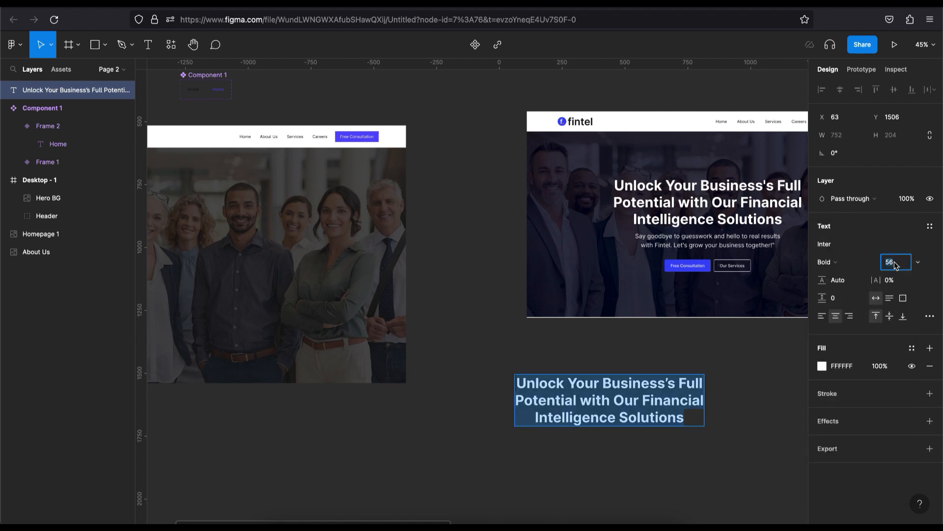
type("66")
key("Return")
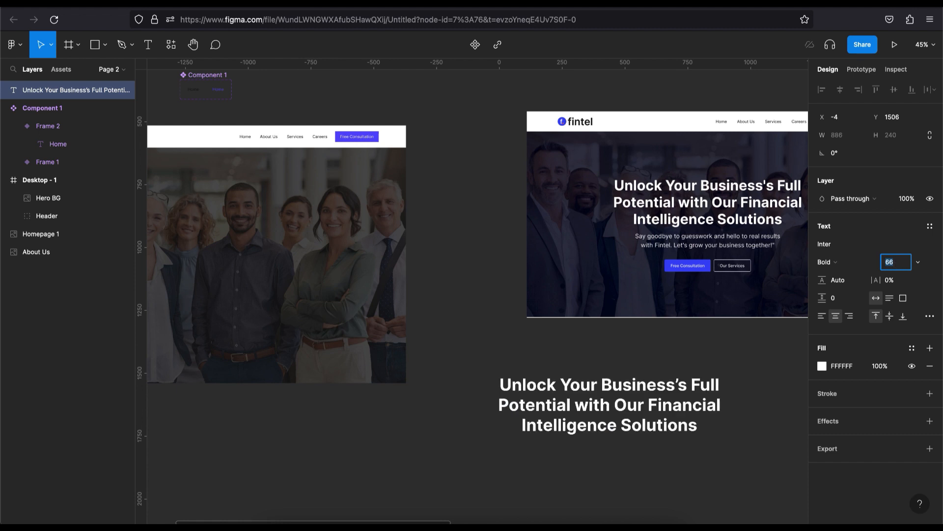
Step: Set the headline's font size to 64 and its line height to 120%
key("Down")
key("Down")
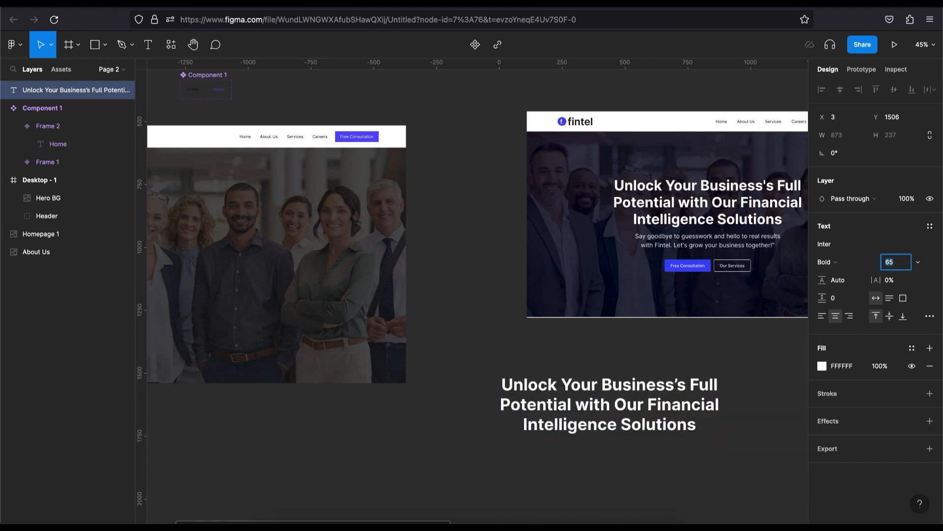
left_click(848, 281)
type("120")
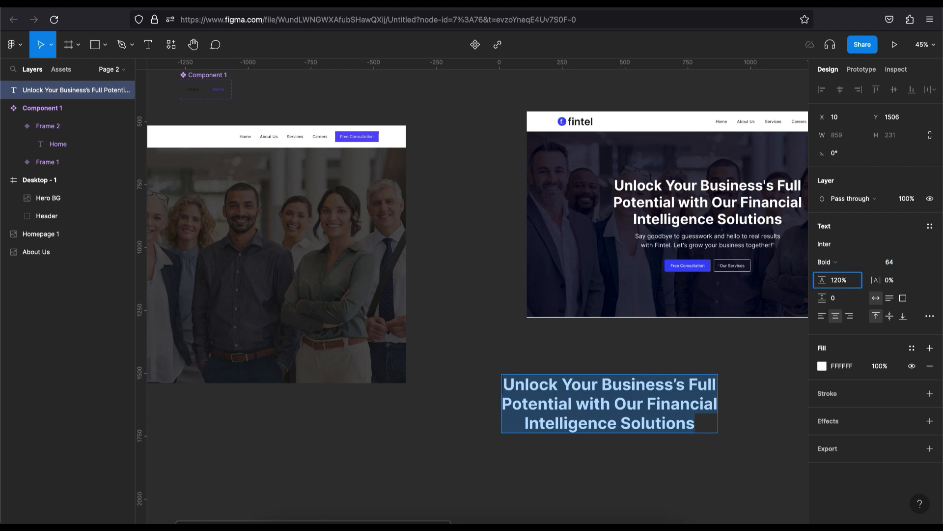
key("Return")
key("Return")
left_click(772, 356)
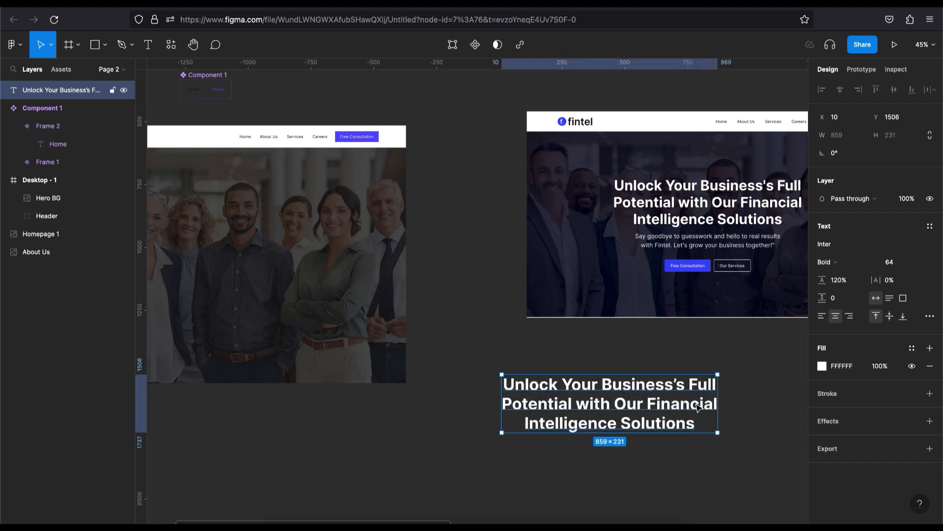
Step: Move the headline onto the hero photo inside the Desktop - 1 frame
left_click_drag(677, 401, 336, 220)
scroll(443, 232, "left", 3)
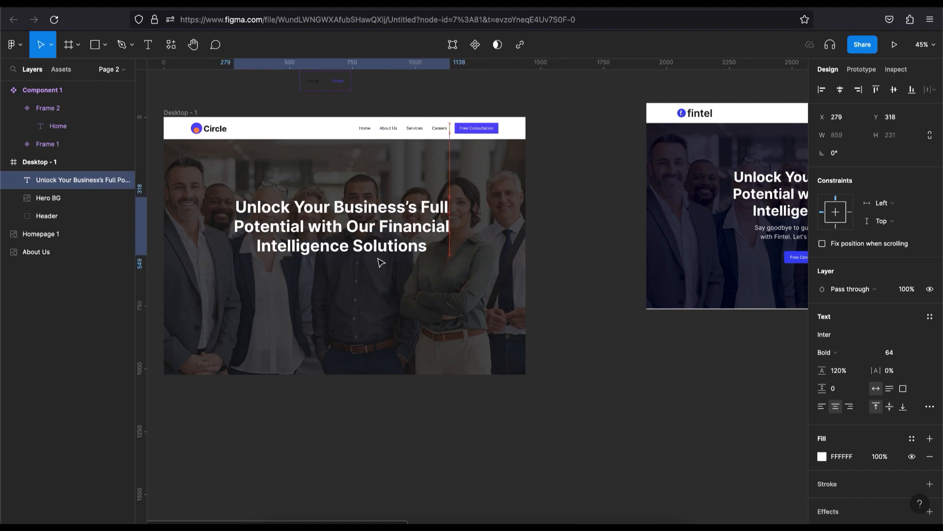
Step: Change the Hero BG overlay fill colour to dark navy 0B0725, keeping it above the image fill
left_click(397, 295)
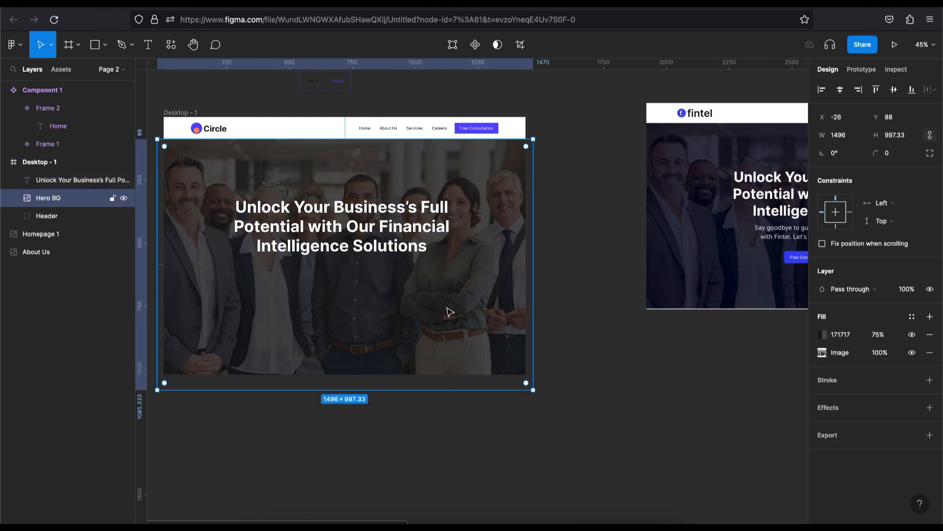
left_click(824, 335)
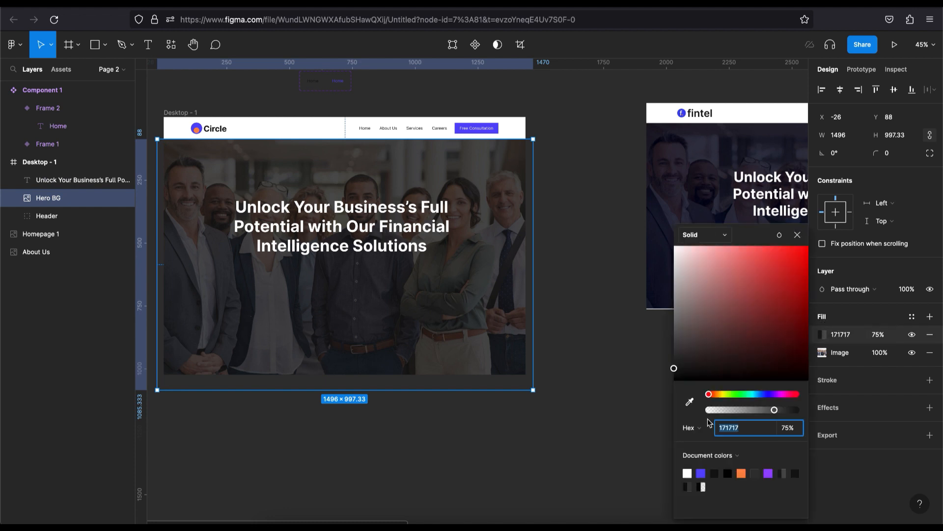
left_click(762, 394)
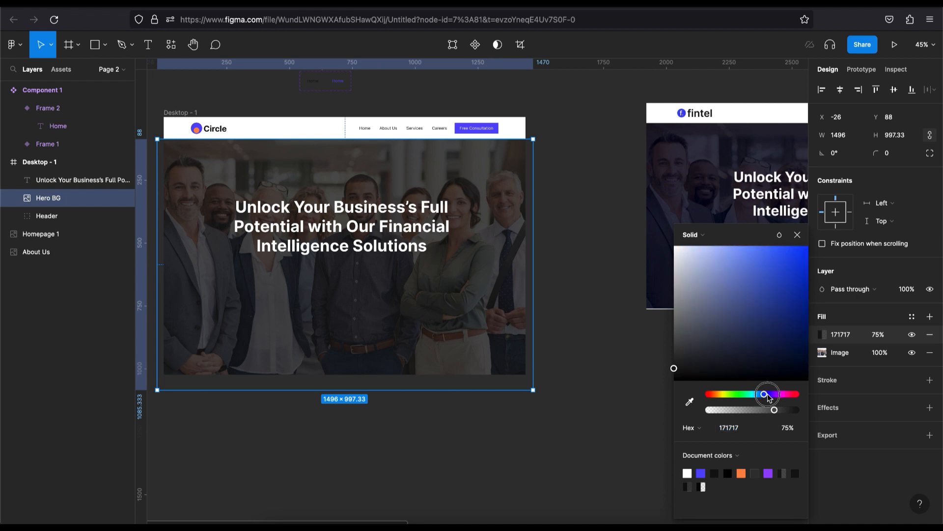
left_click(769, 395)
left_click_drag(717, 362, 783, 367)
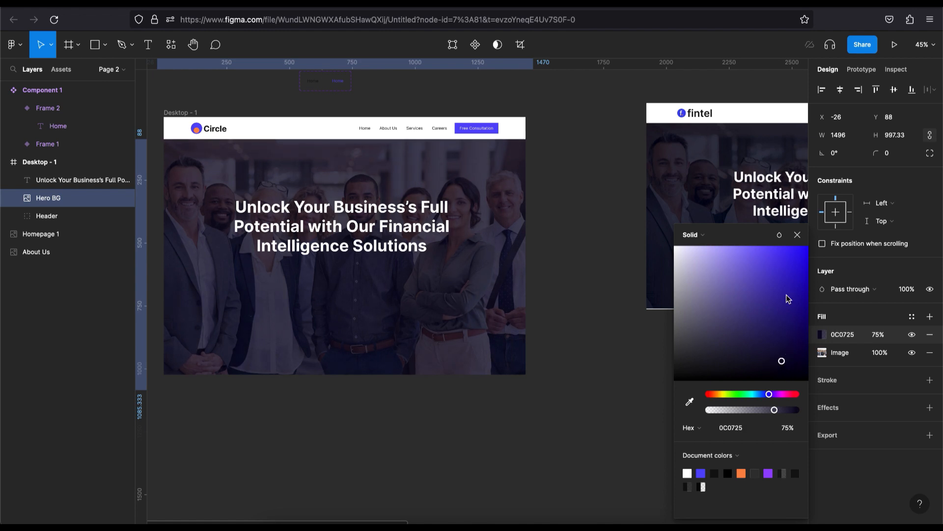
key("Escape")
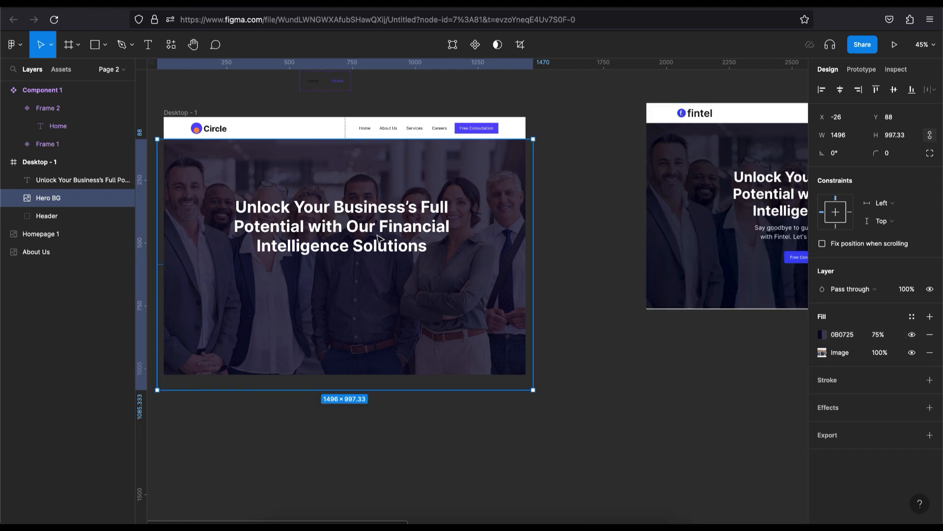
key("Escape")
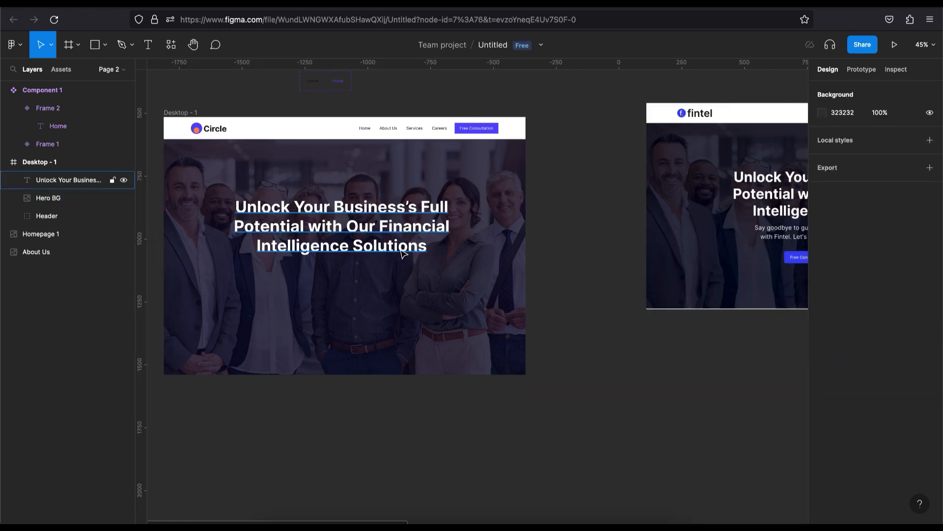
Step: Centre the headline horizontally within the Desktop - 1 frame
left_click(403, 251)
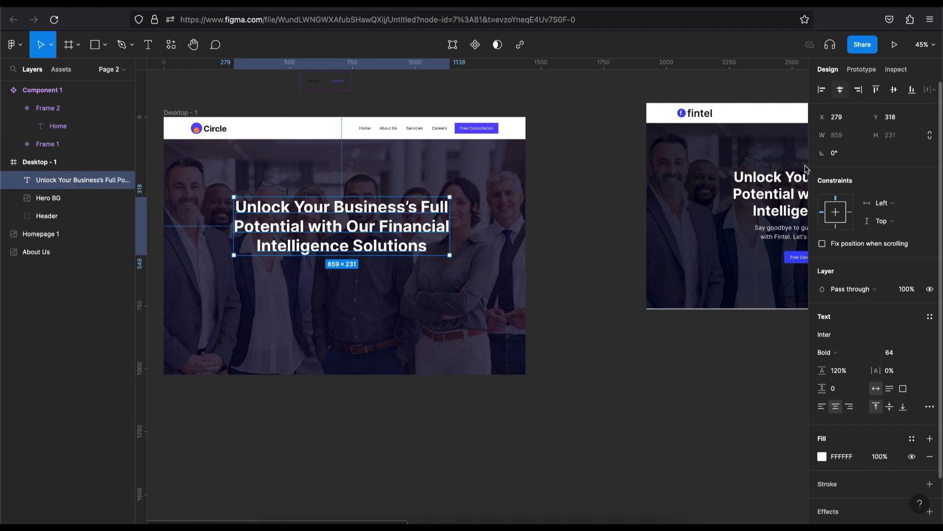
left_click_drag(541, 219, 450, 188)
left_click_drag(637, 233, 550, 233)
Step: Add a text layer on the empty canvas below the Homepage 1 image reading "Say goodbye to guesswork and hello"
scroll(619, 209, "right", 1)
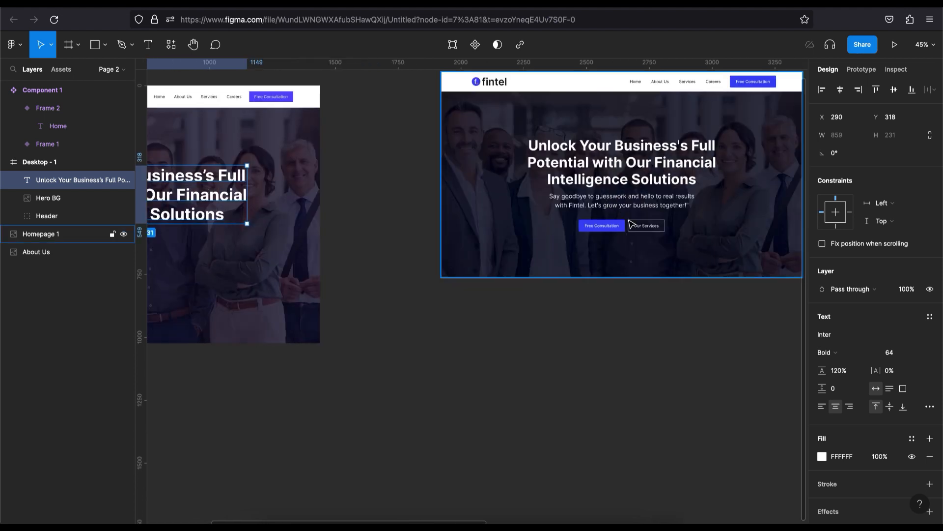
scroll(639, 322, "up", 1)
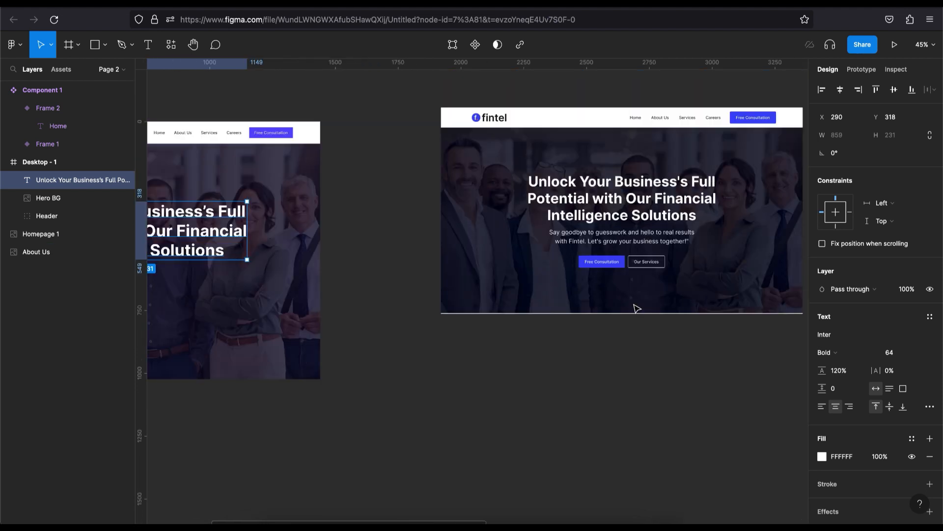
scroll(630, 362, "up", 2)
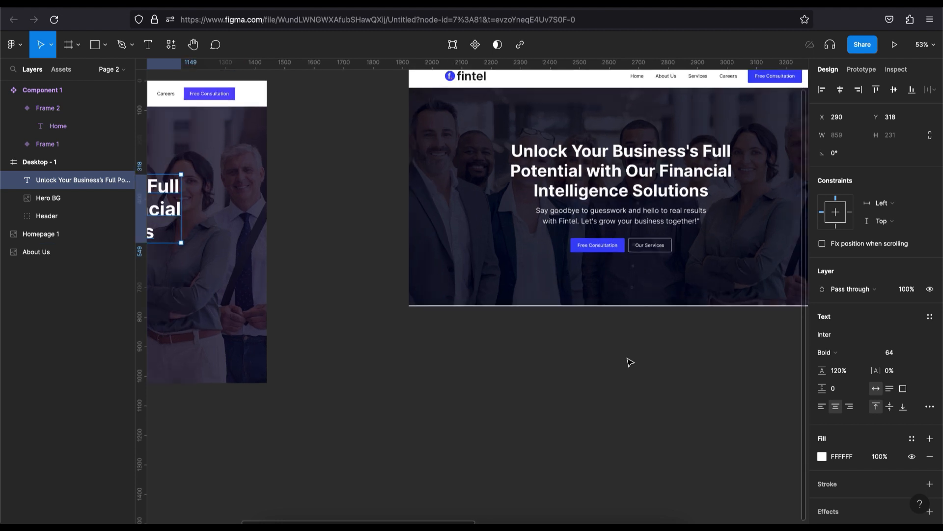
left_click(486, 349)
key("t")
left_click(511, 378)
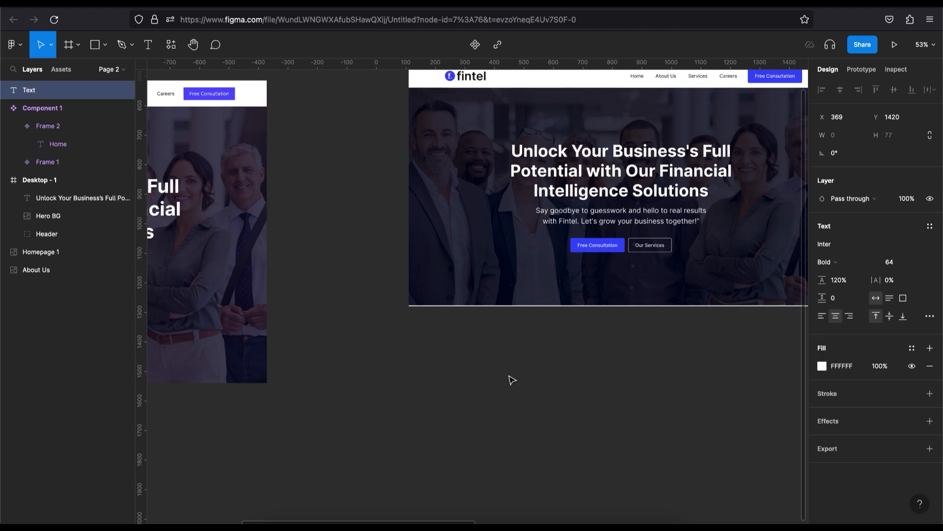
type("S")
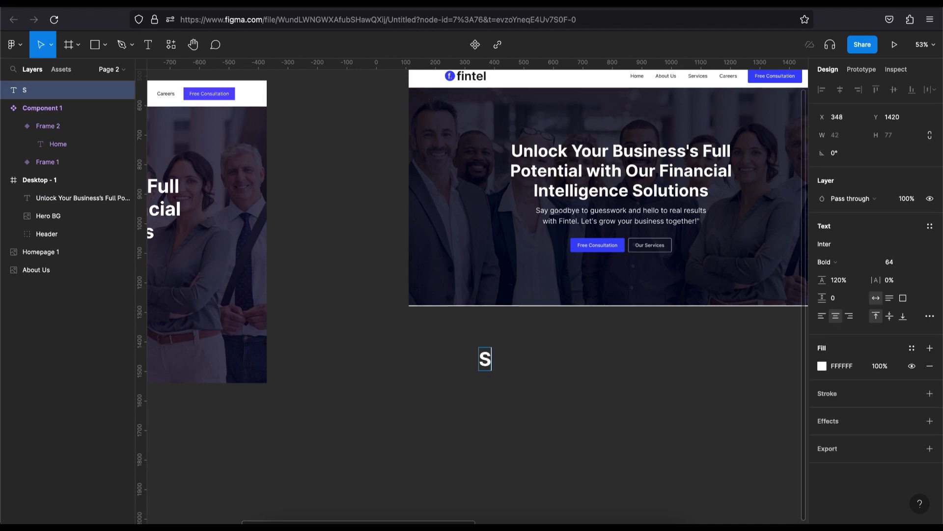
type("ay goodby")
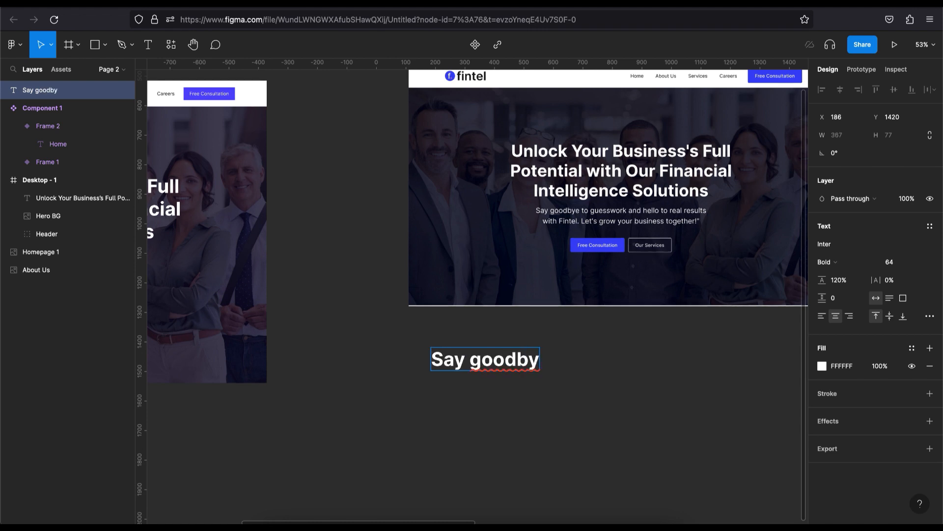
type("e to")
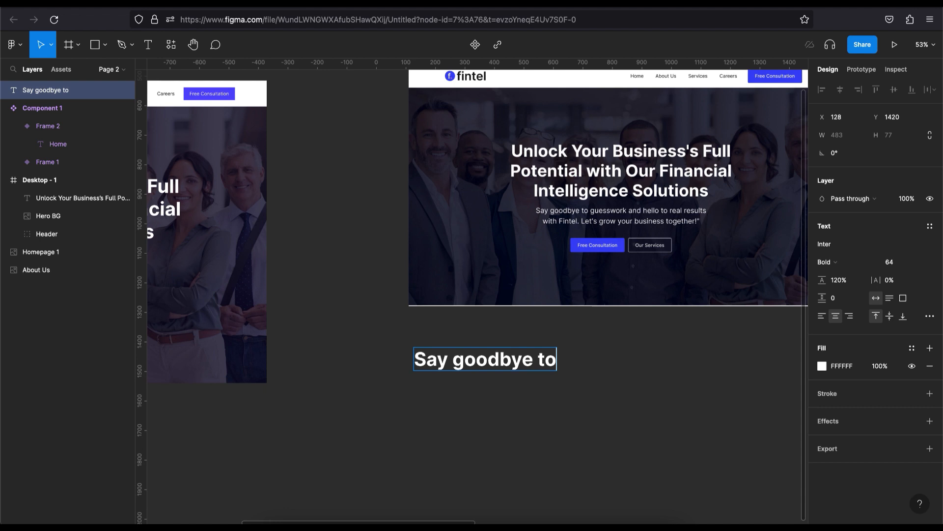
type(" gues")
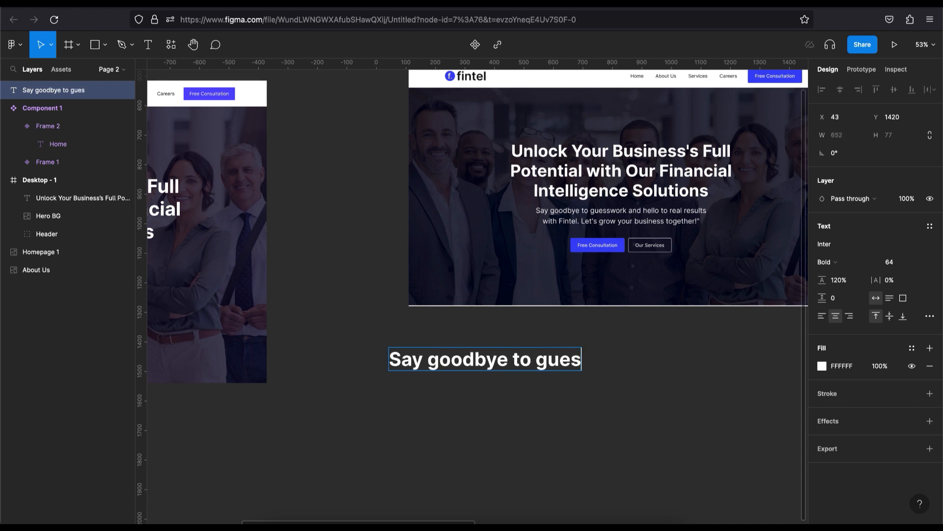
type("swork and hello")
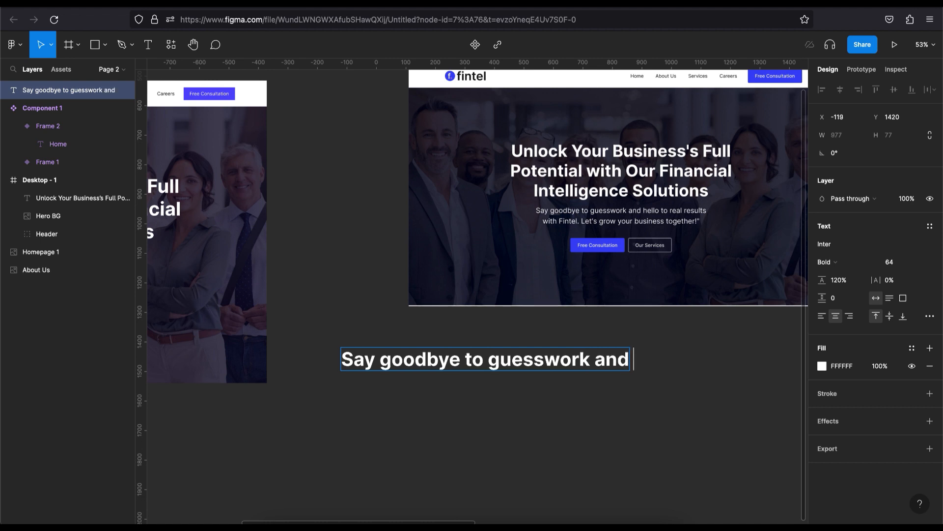
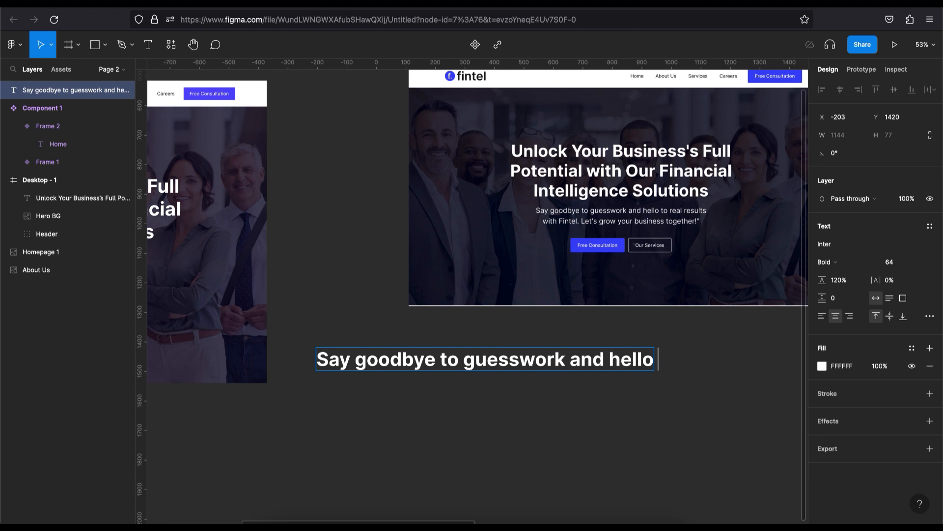
Step: Continue the subheading text with "to real results with", correcting the spelling of "real"
type(" to ou")
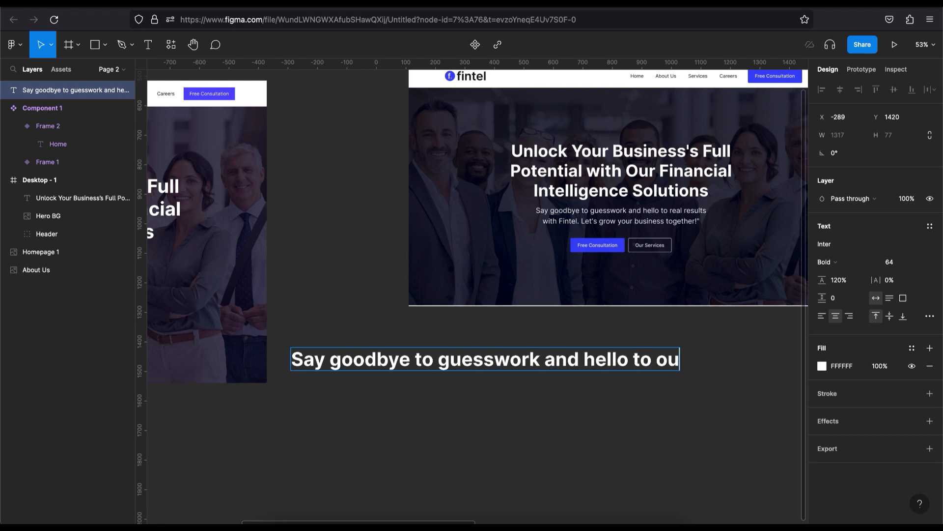
key("BackSpace")
key("BackSpace")
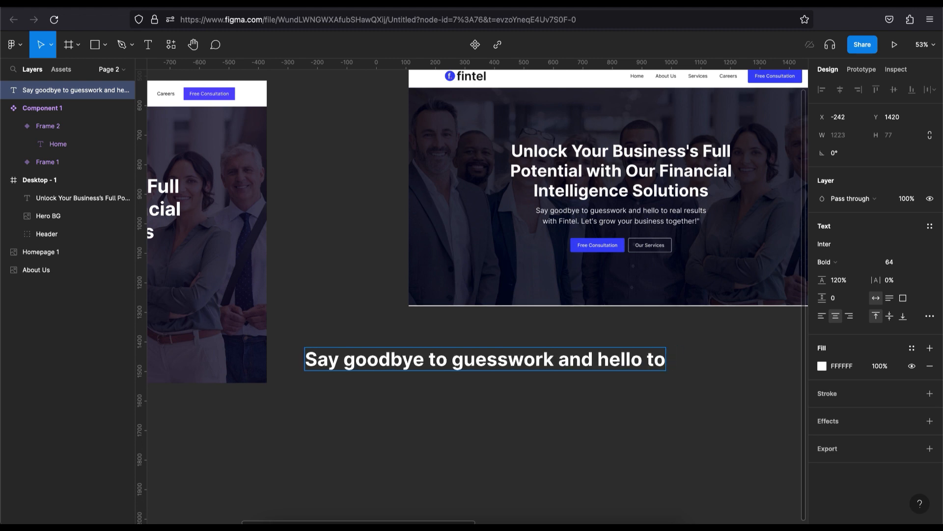
type("re")
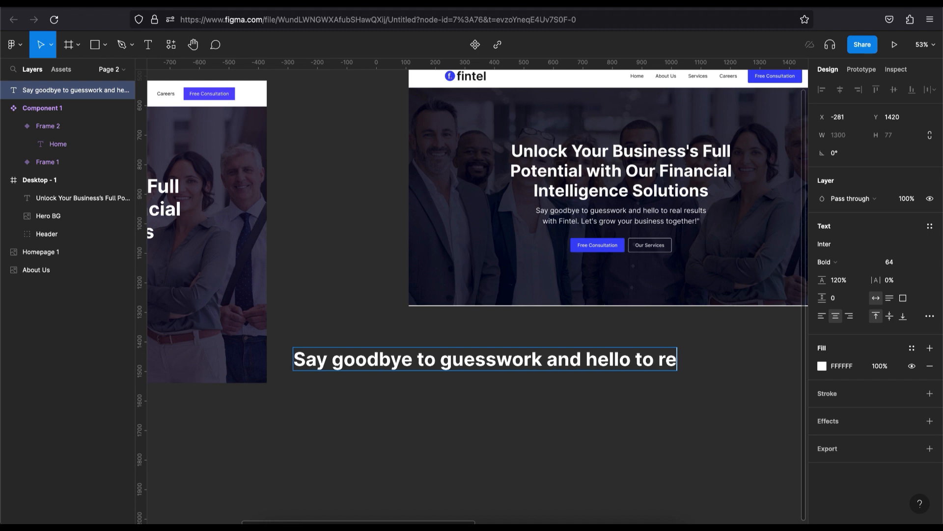
type("all r")
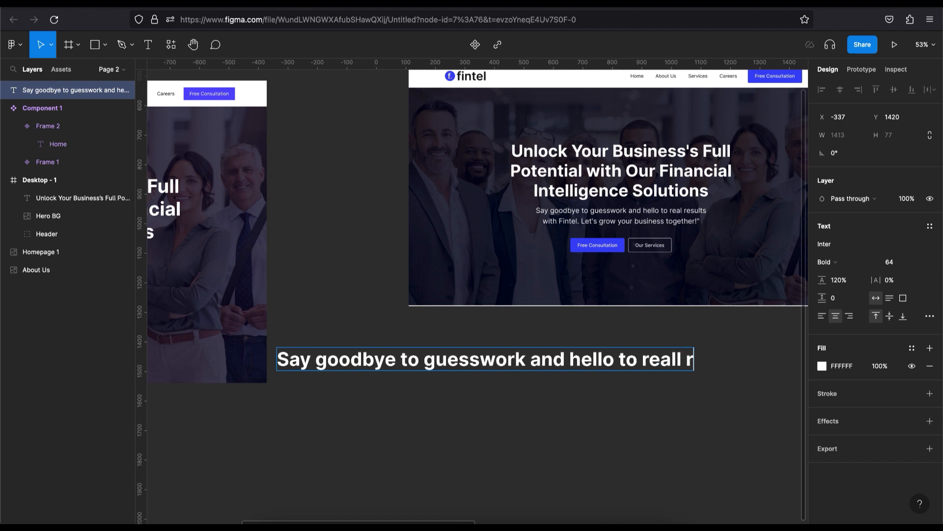
type("esult")
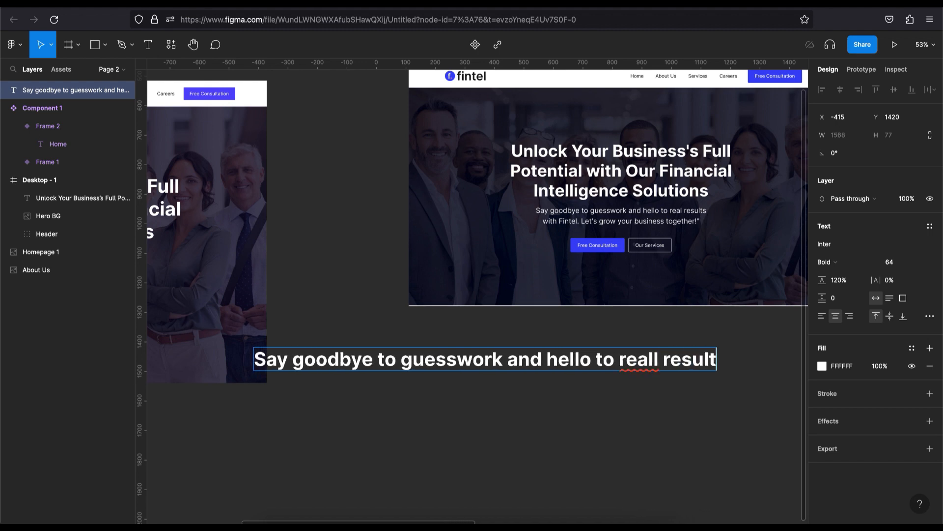
type("s with")
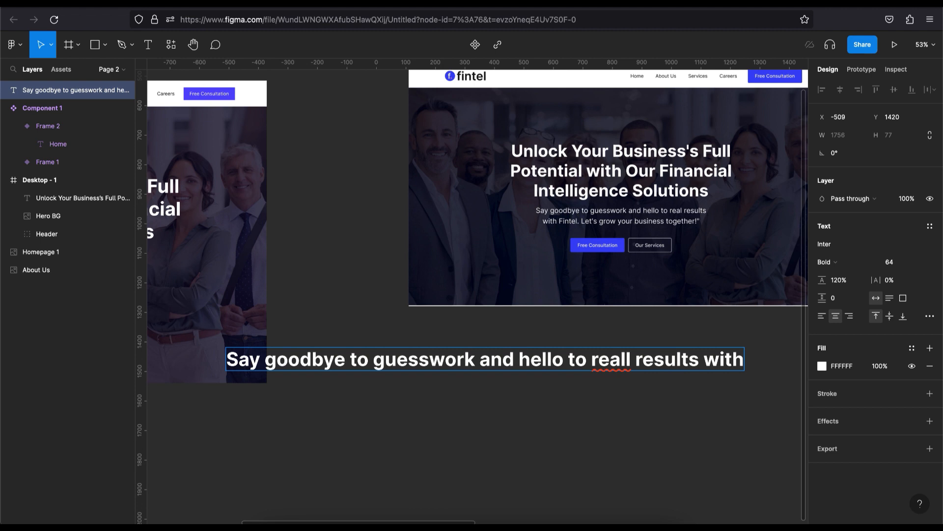
left_click(631, 359)
key("BackSpace")
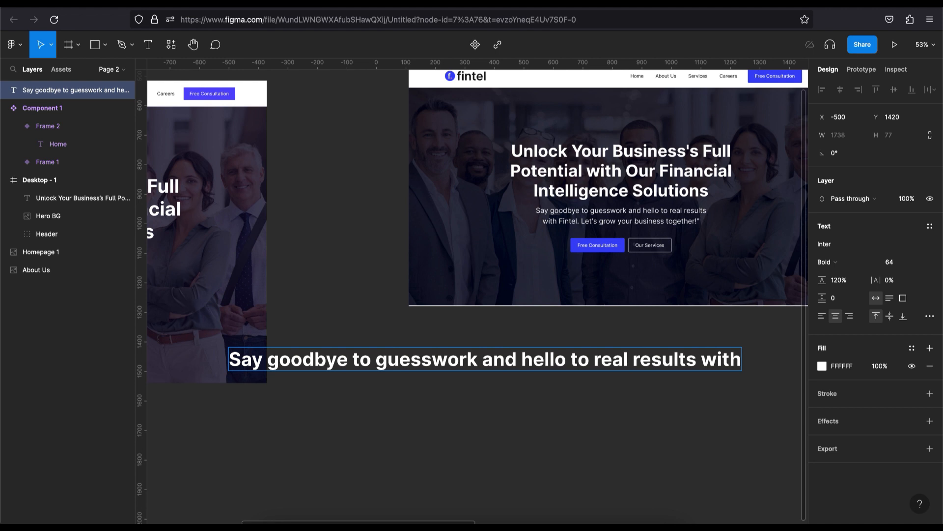
Step: Continue the subheading text after "with" by adding "Circle. Let’s grow"
type("Ci")
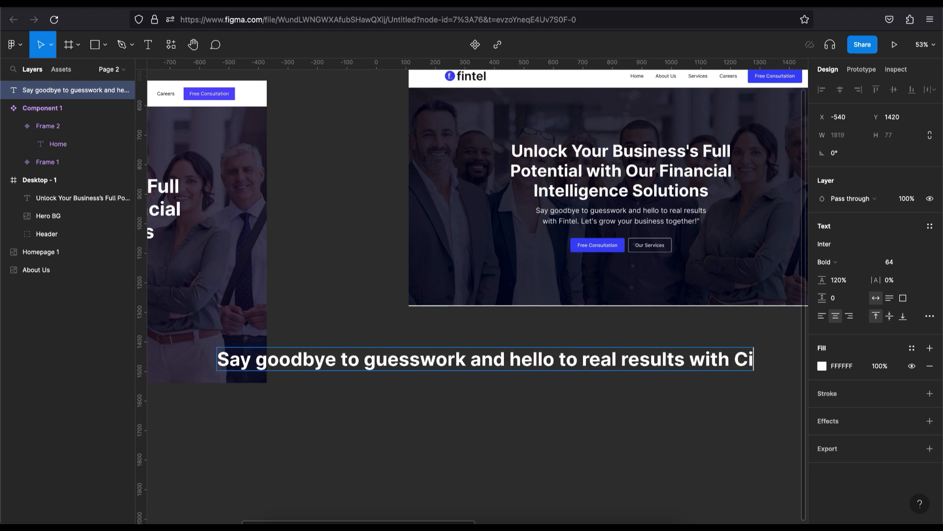
type("rcle.")
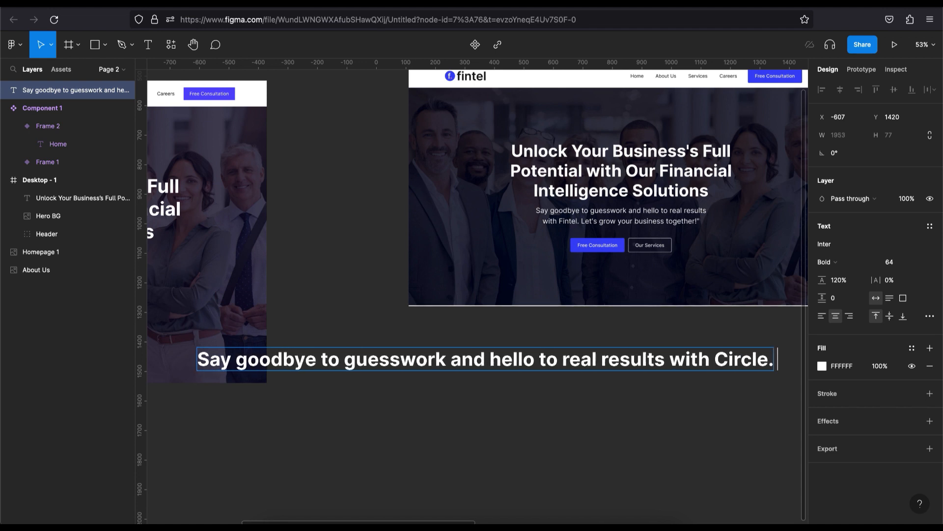
type("L")
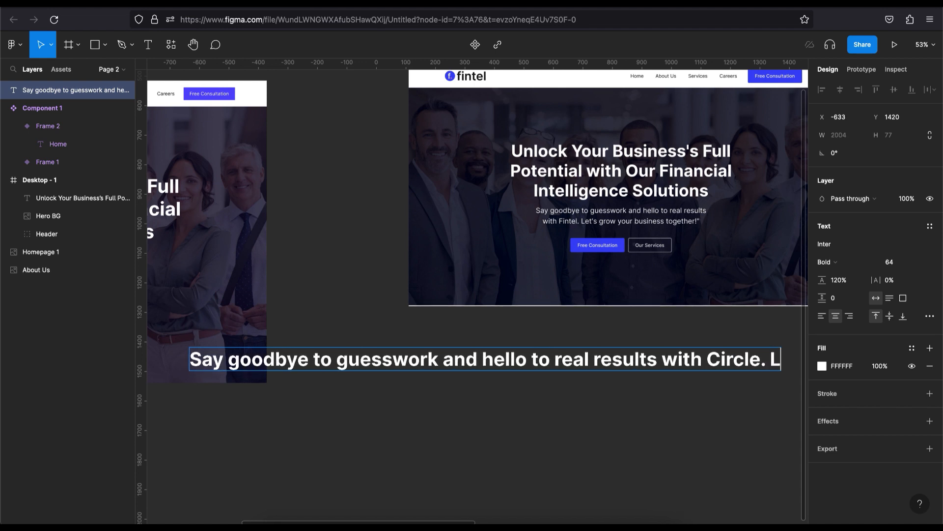
type("et’s")
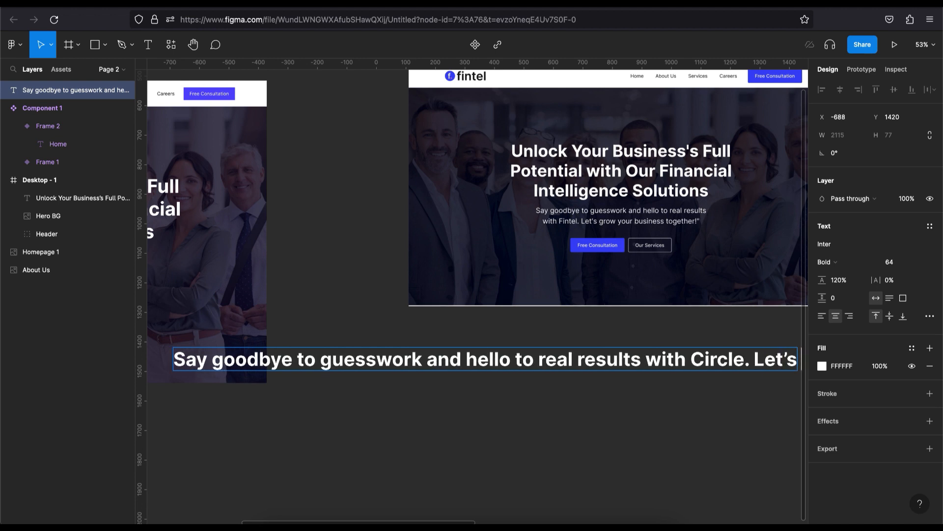
type(" gro")
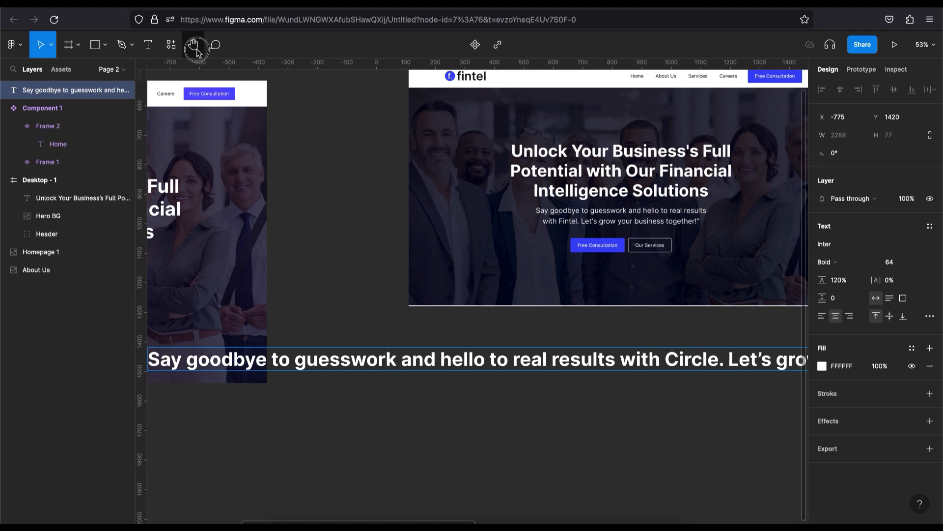
type("wh")
Step: Complete the subheading text with "business together" and finish editing the layer
left_click_drag(534, 242, 339, 232)
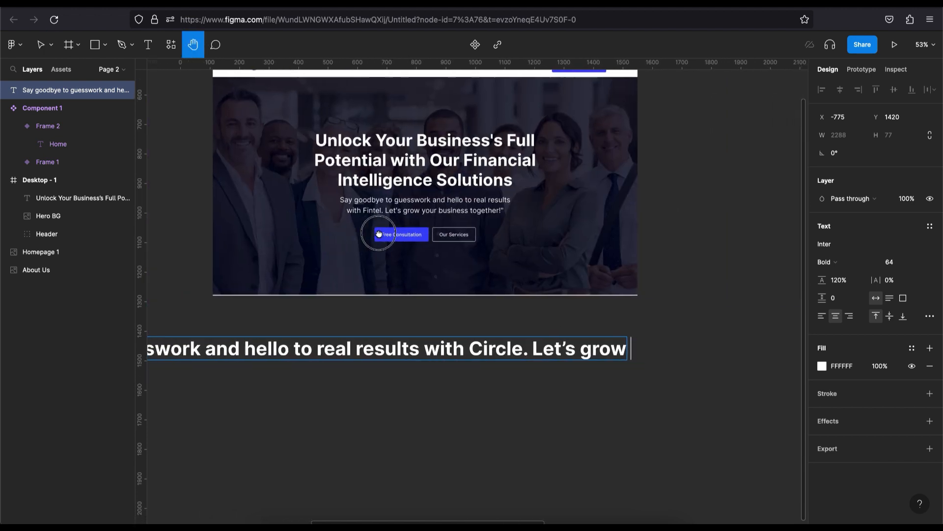
left_click(148, 45)
left_click(615, 348)
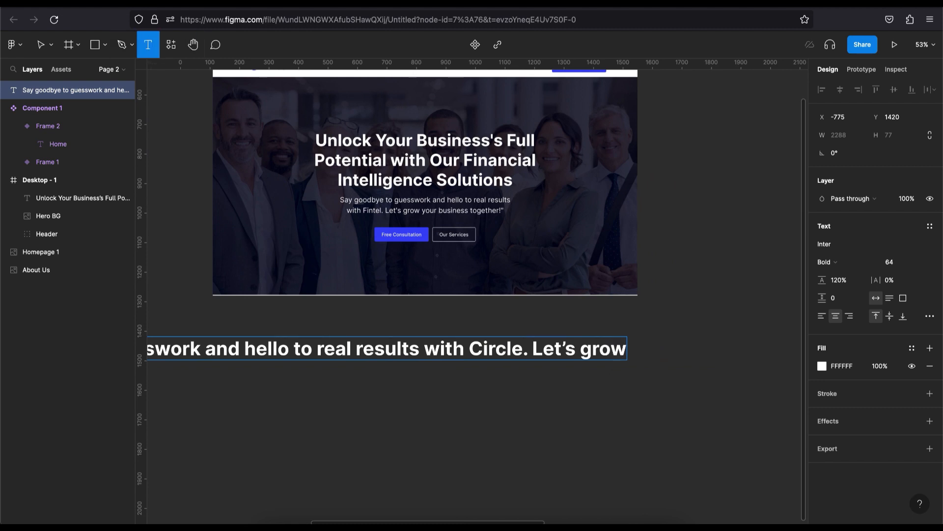
type("business")
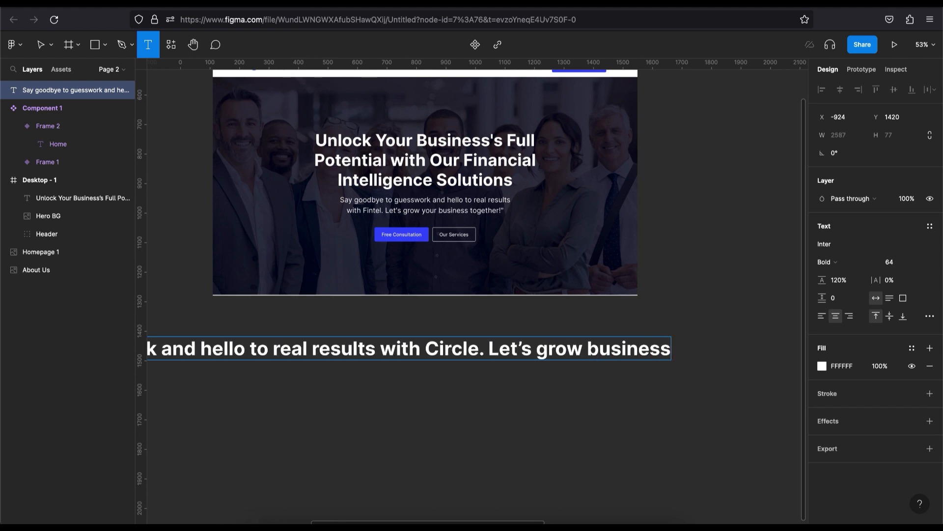
type(" t")
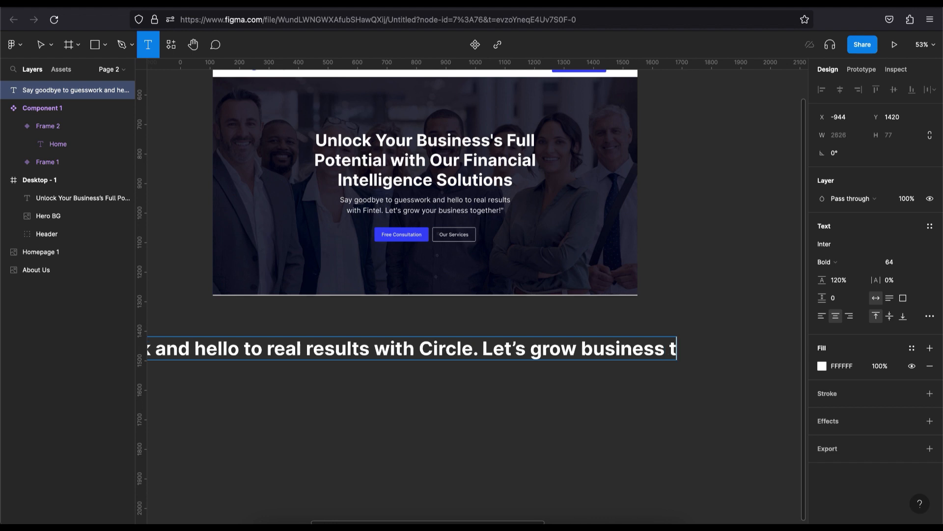
type("o")
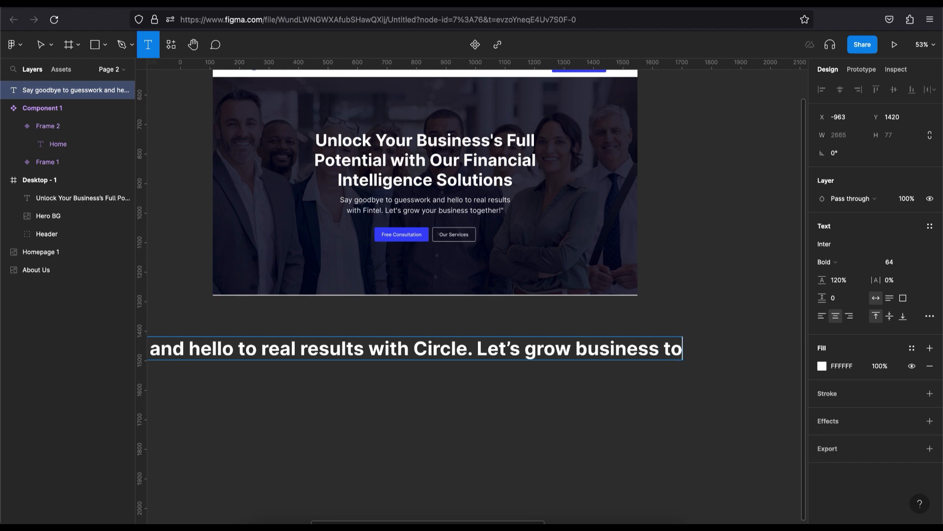
type("get")
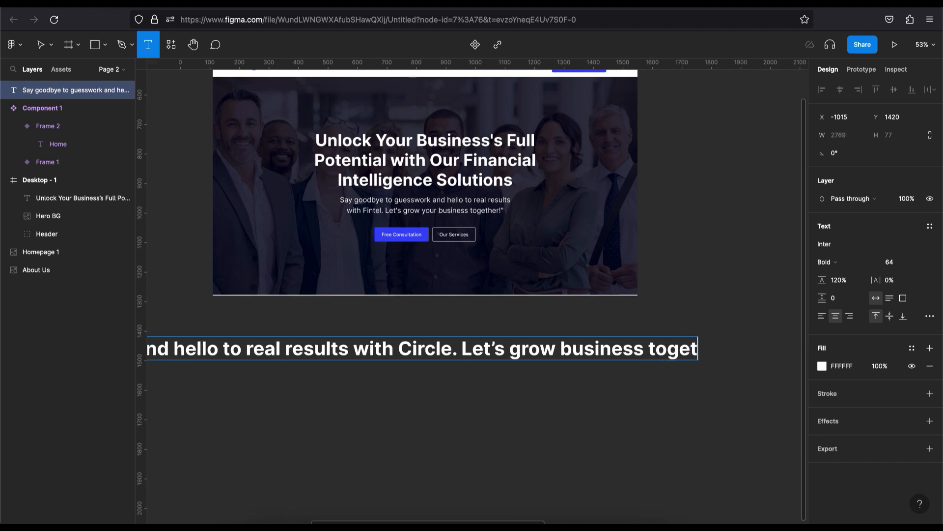
type("her")
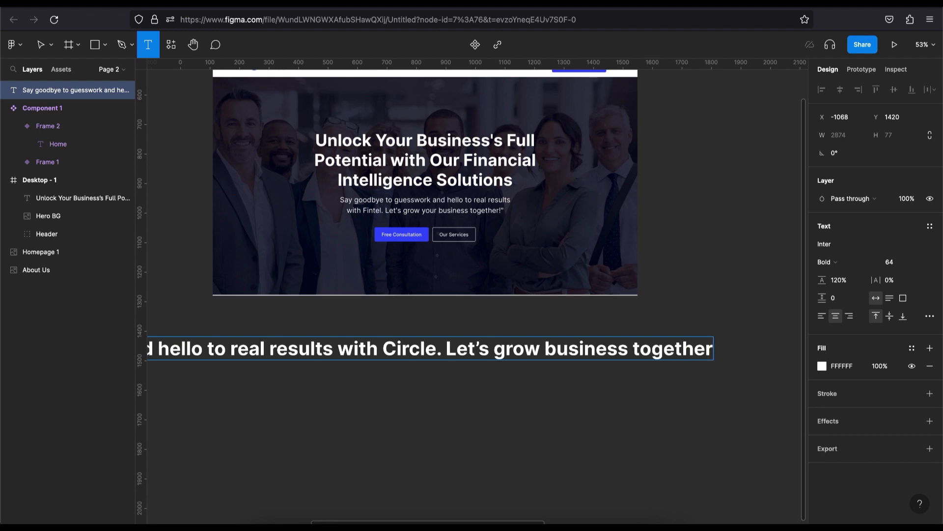
key("Escape")
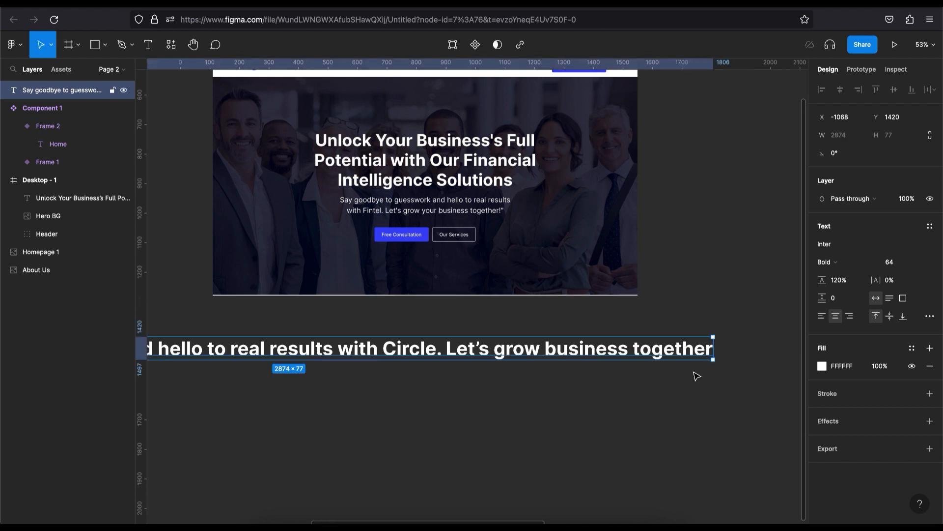
Step: Set the subheading text to Regular weight, size 24 and 150% line height
left_click(852, 265)
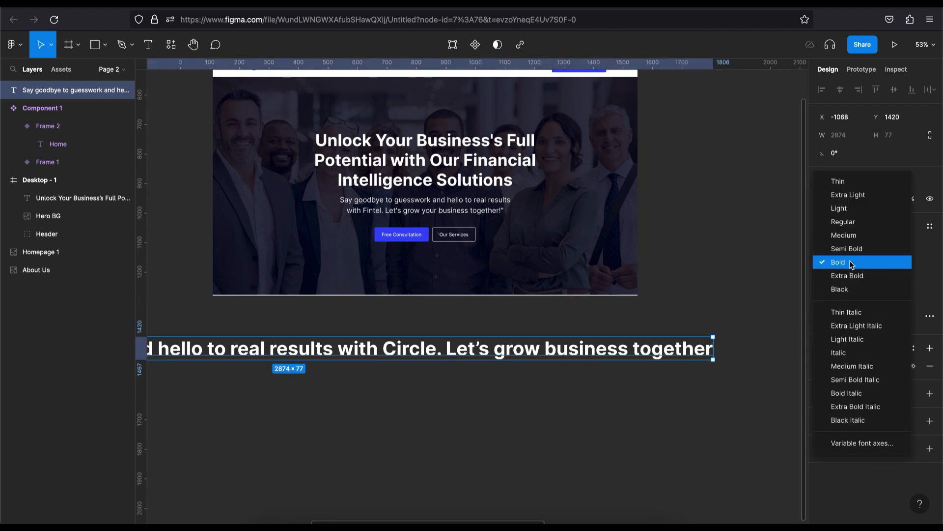
left_click(851, 226)
left_click(899, 264)
type("24")
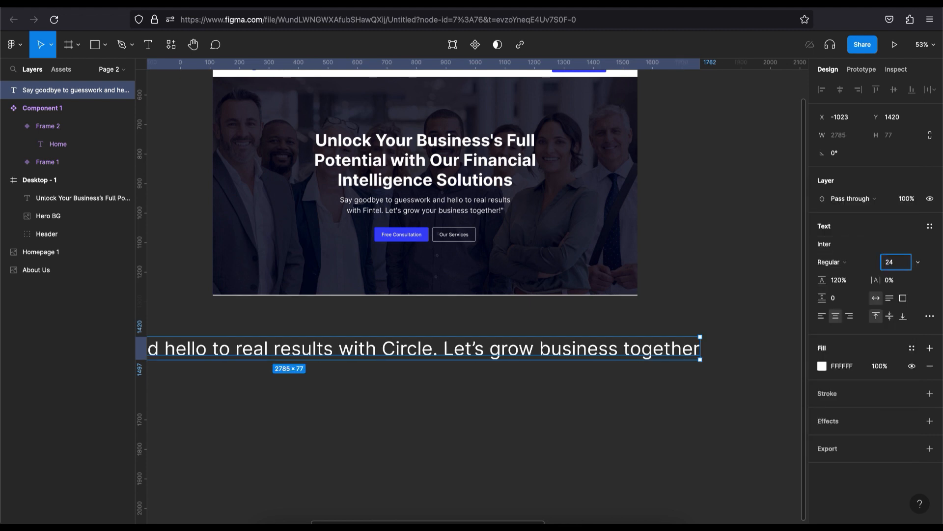
key("Return")
left_click(841, 284)
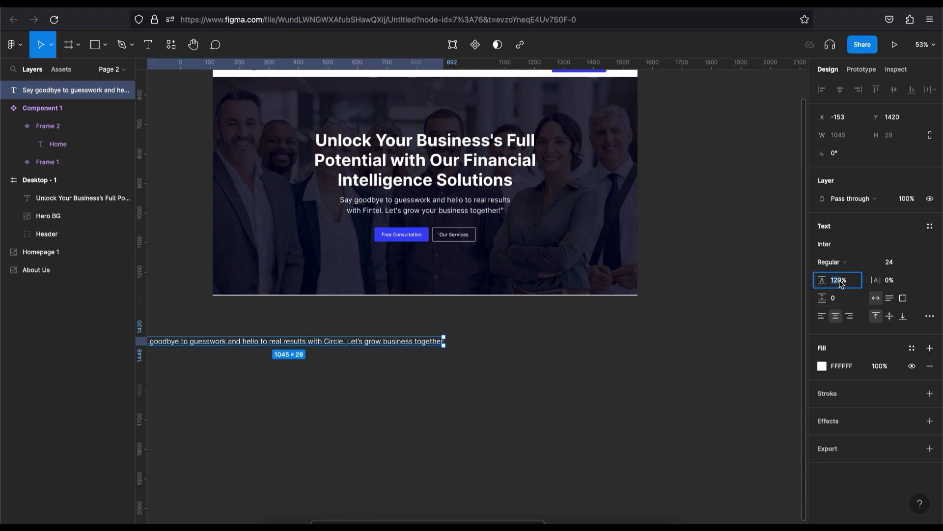
type("150")
key("Return")
Step: Narrow the subheading's text box to a width of 570 so the text wraps onto two lines
scroll(609, 350, "left", 5)
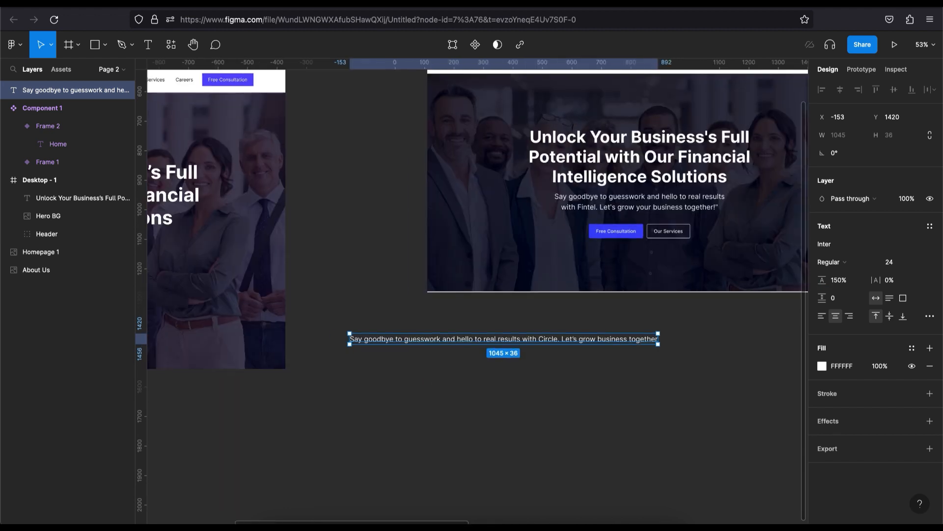
scroll(661, 344, "left", 2)
left_click_drag(743, 331, 602, 337)
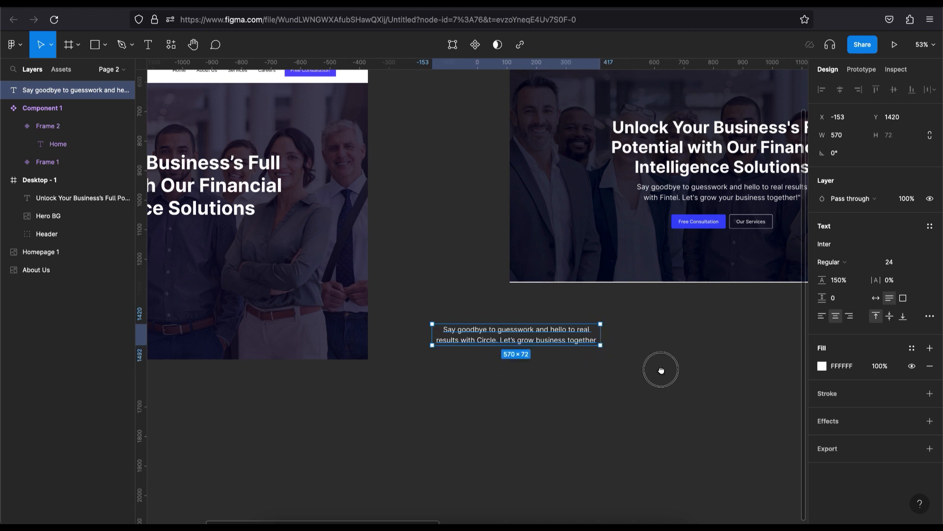
Step: Move the subheading into the Desktop - 1 frame, directly below the headline
left_click_drag(661, 369, 767, 361)
left_click_drag(646, 334, 317, 244)
scroll(379, 235, "left", 5)
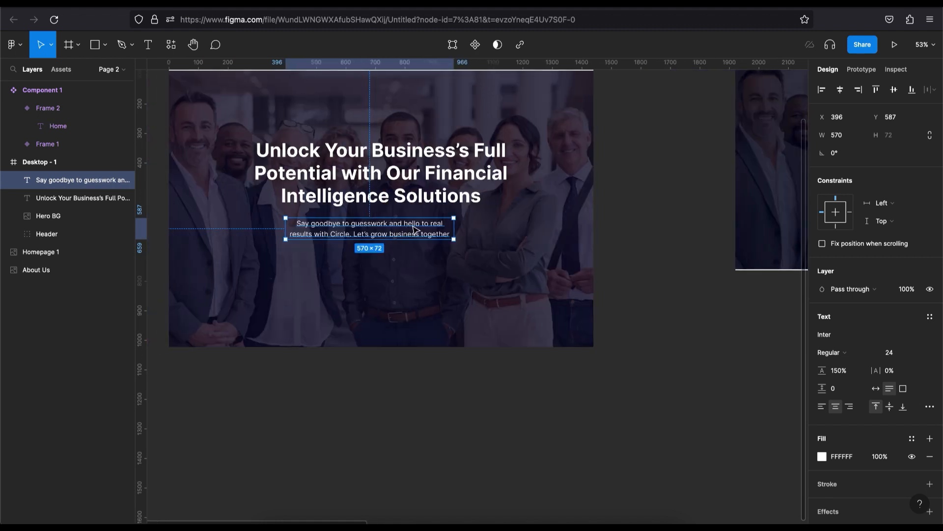
left_click(890, 352)
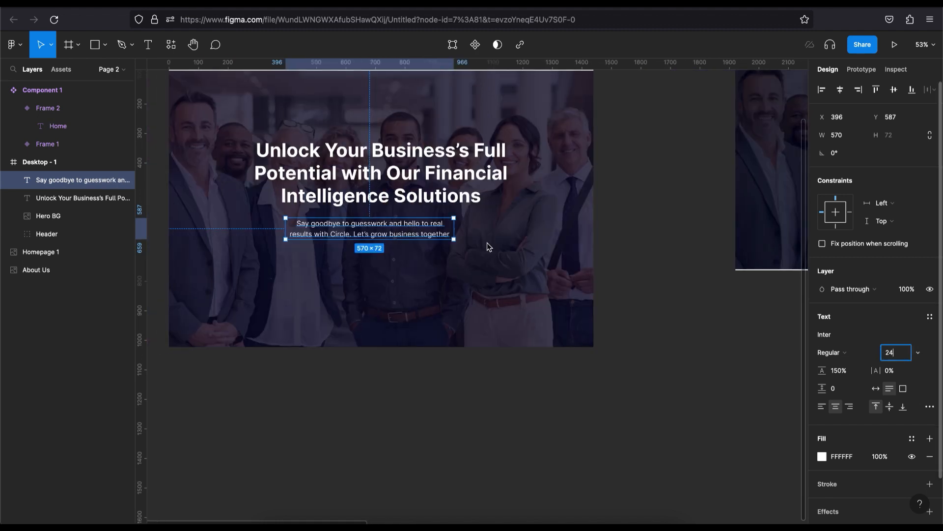
Step: Reduce the hero headline's font size to 56
left_click(399, 196)
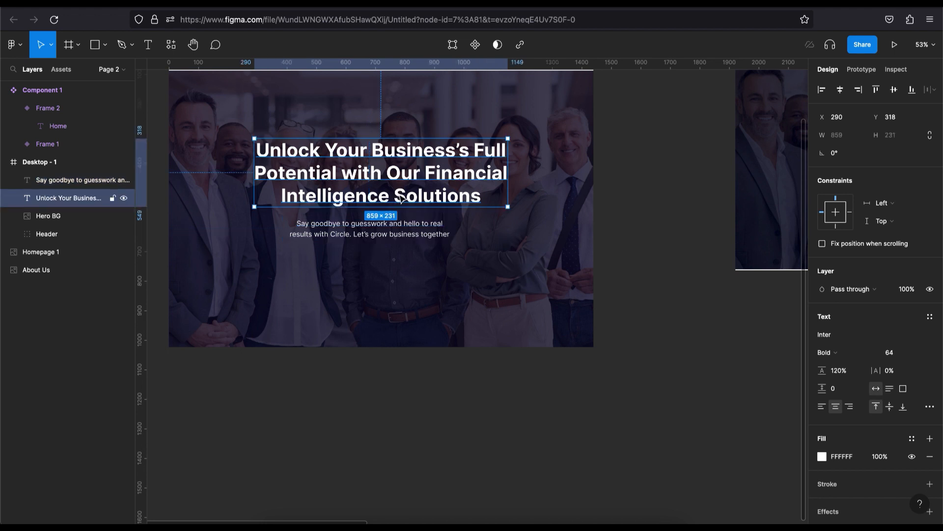
left_click(898, 354)
type("54")
key("Return")
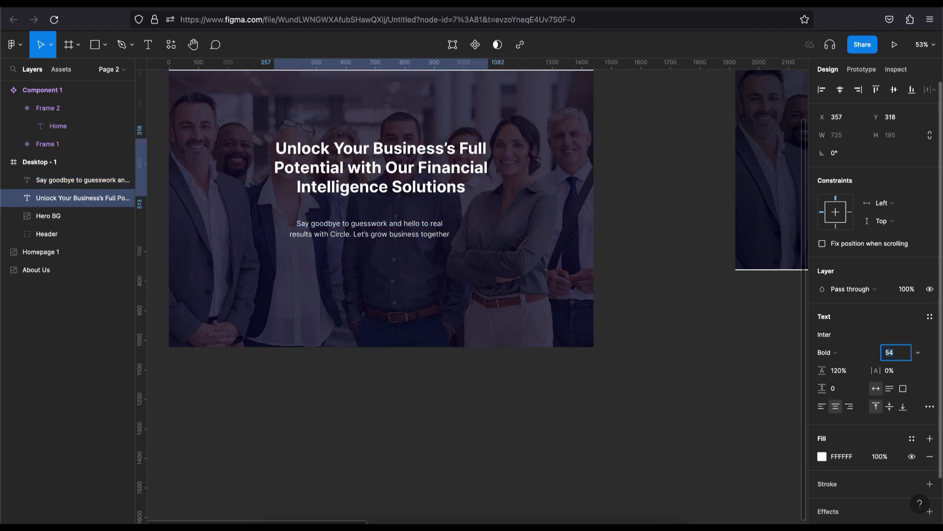
key("Up")
key("Up")
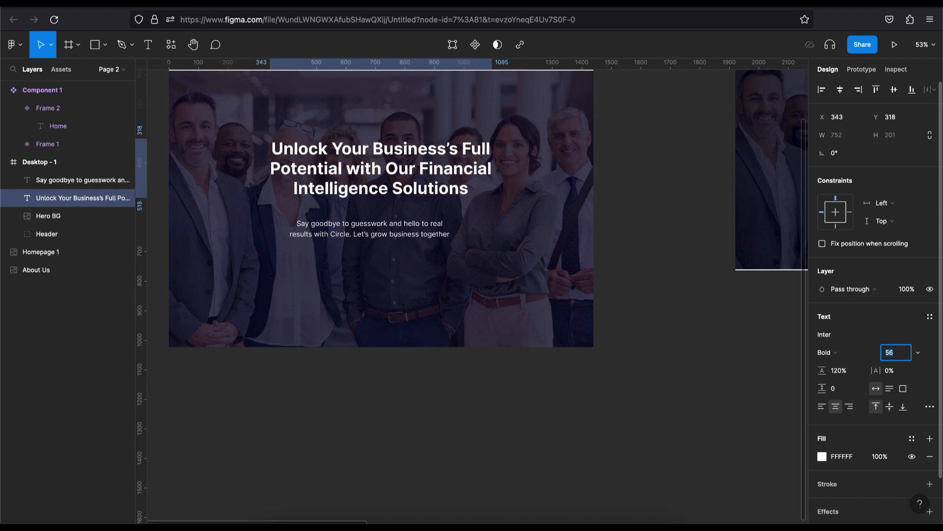
key("Escape")
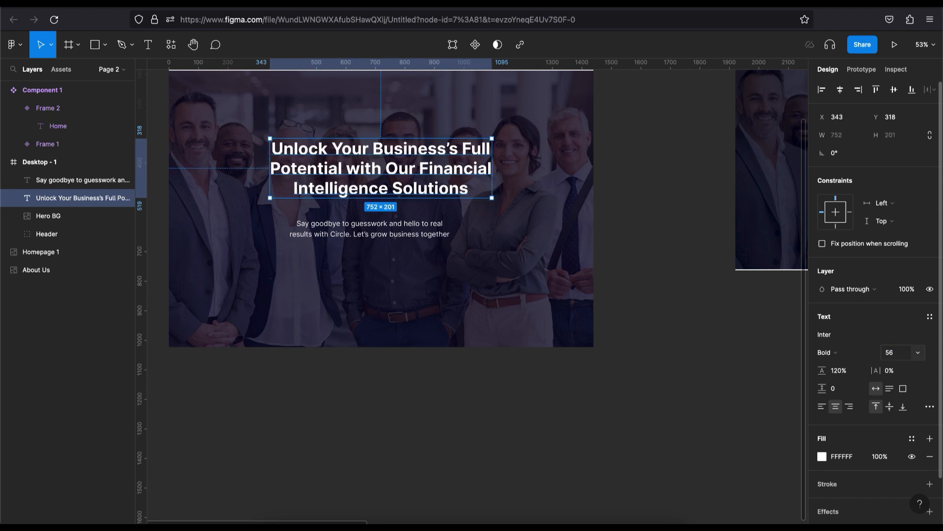
Step: Move the subheading up closer to the headline and align both text layers on their horizontal centres
left_click(422, 236)
left_click_drag(423, 236, 423, 226)
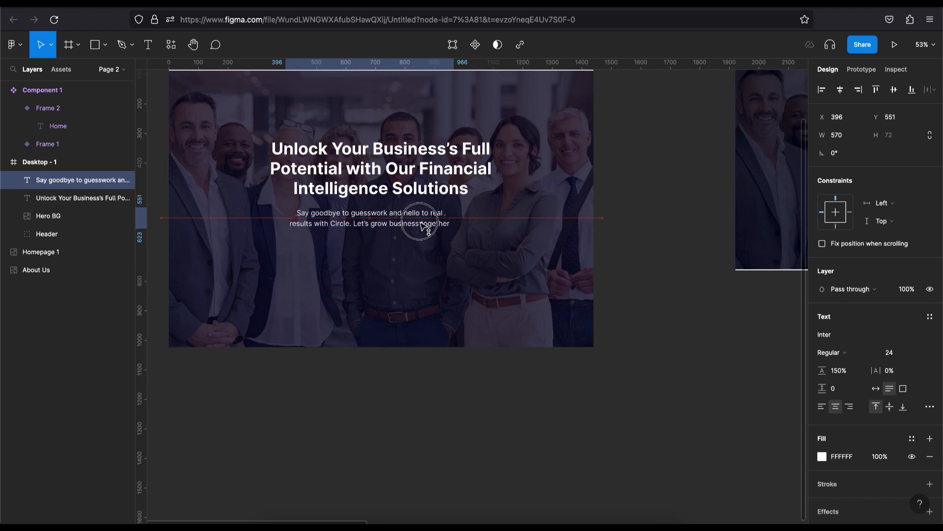
left_click(429, 194, "shift")
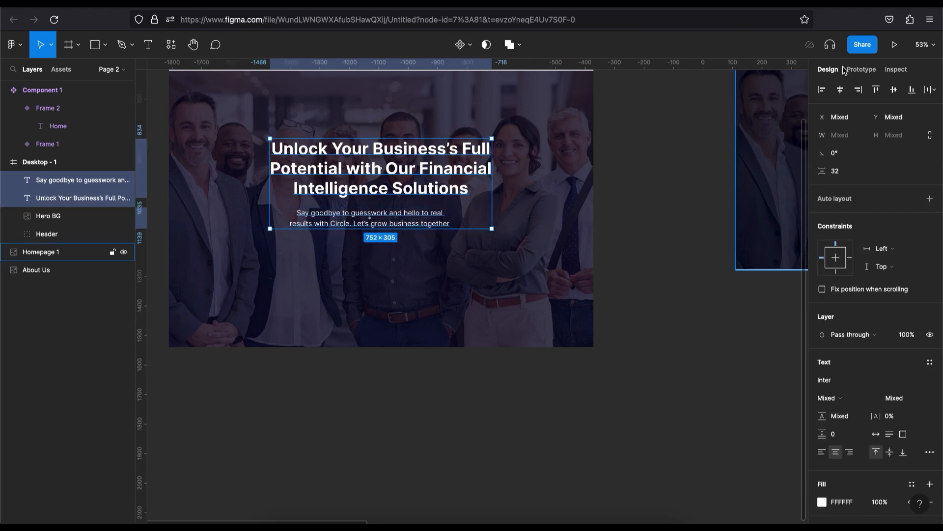
key("alt+h")
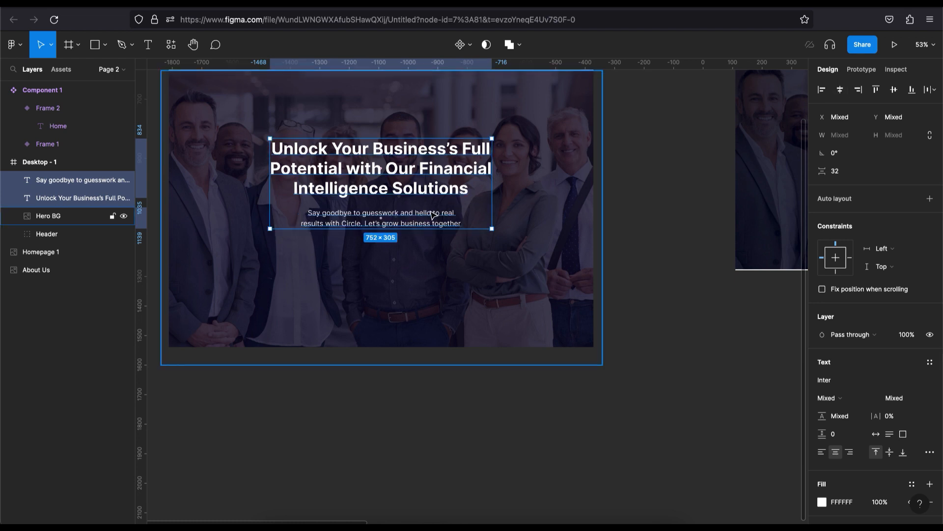
Step: Set the vertical spacing between the headline and the subheading to 16
left_click(845, 175)
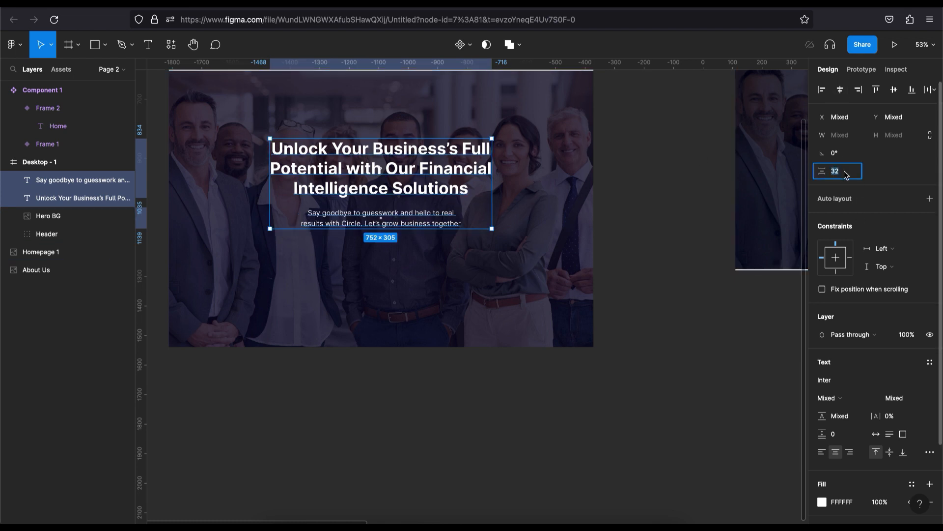
type("24")
key("Return")
left_click(842, 173)
type("1")
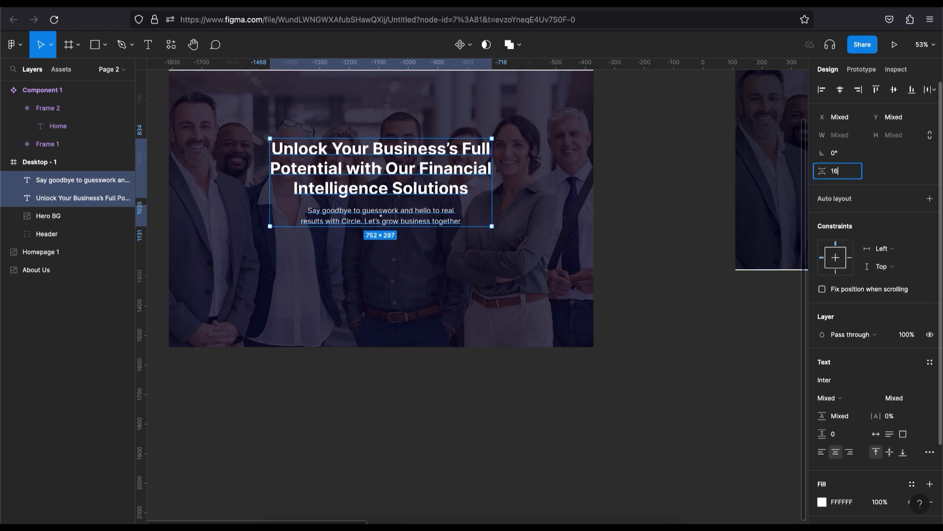
type("6")
key("Return")
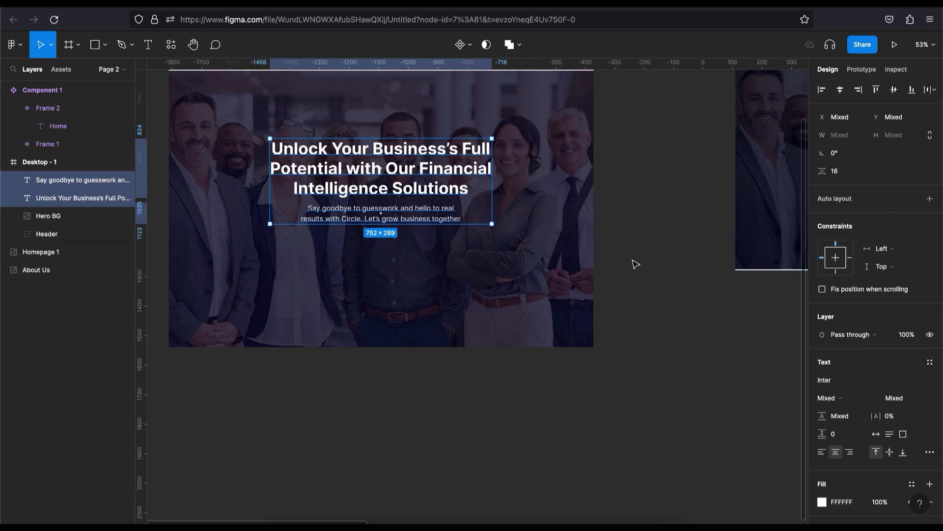
key("Escape")
Step: Nudge the headline and subheading together 30 px upward in the hero section
left_click_drag(431, 198, 536, 289)
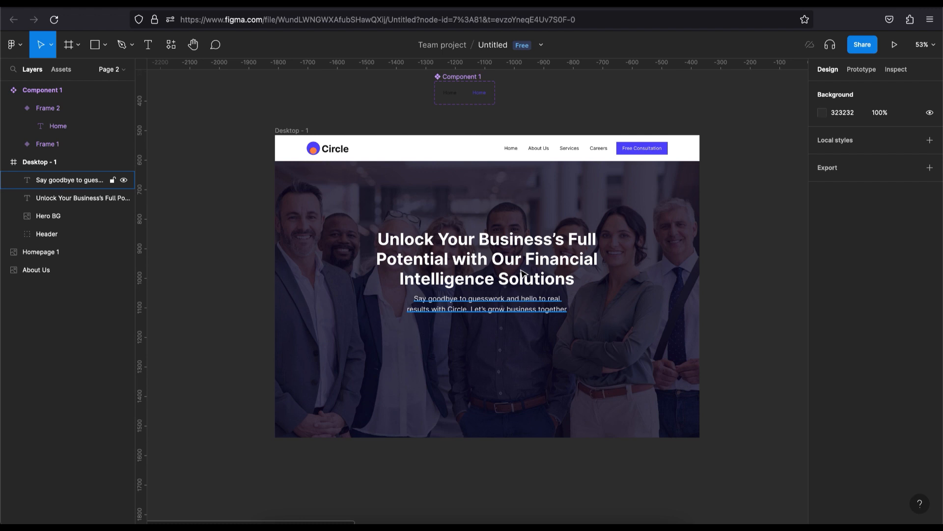
left_click(522, 298)
left_click(523, 272, "shift")
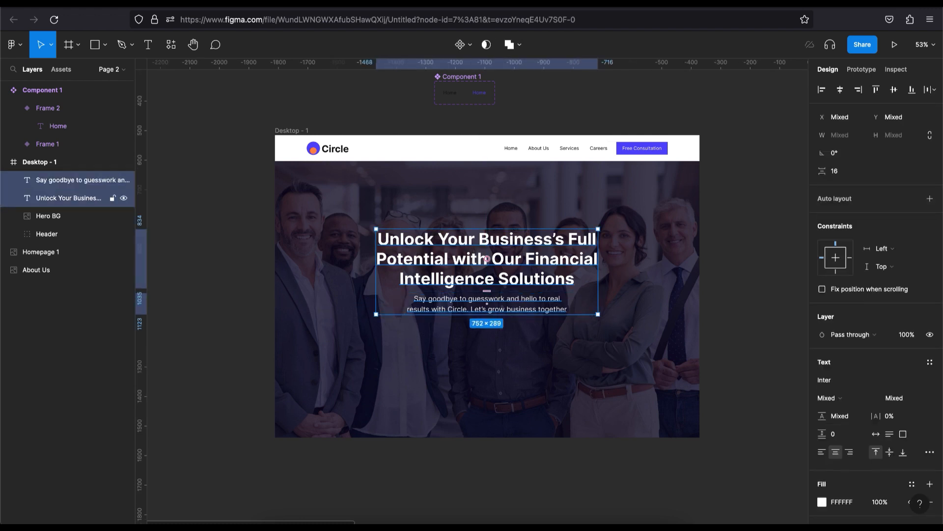
key("shift+Up")
key("shift+Up")
key("shift+Up")
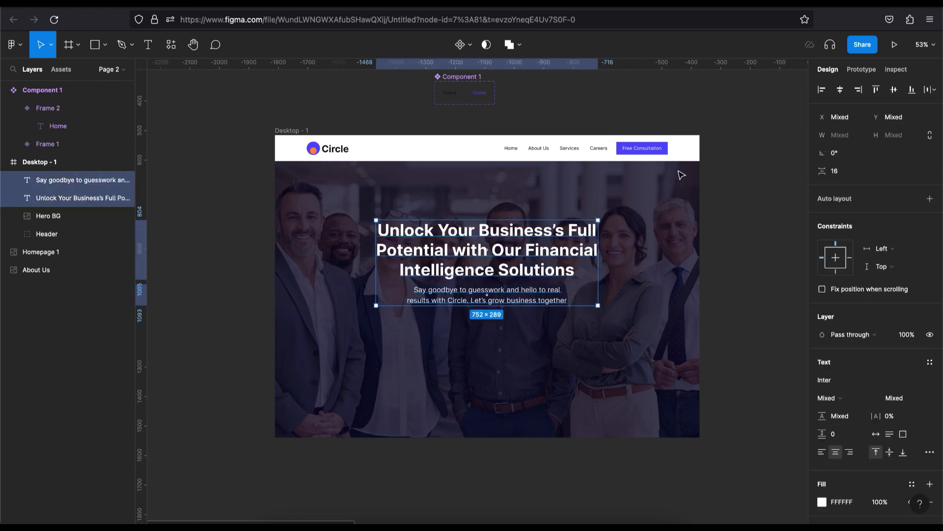
Step: Copy the header's Free Consultation button and place the copy in the hero section, centred below the subheading
left_click(645, 148)
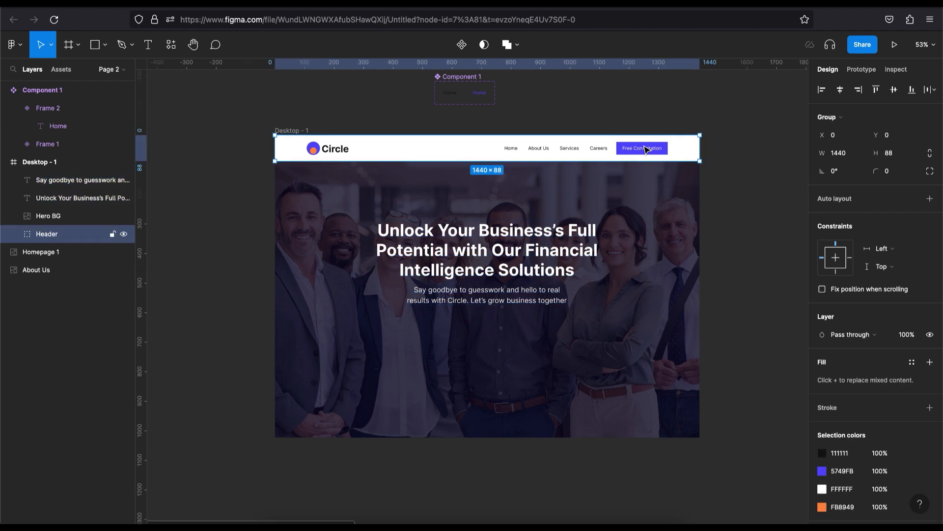
double_click(645, 148)
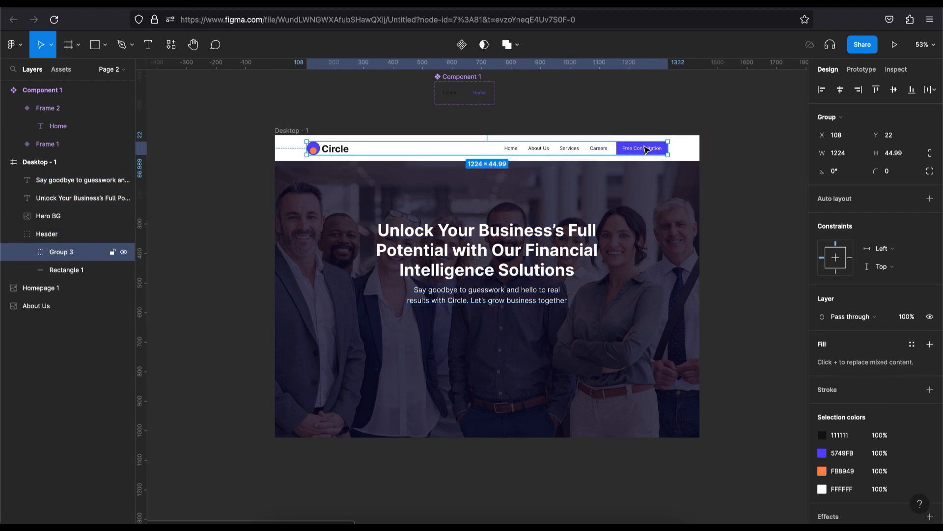
double_click(645, 149)
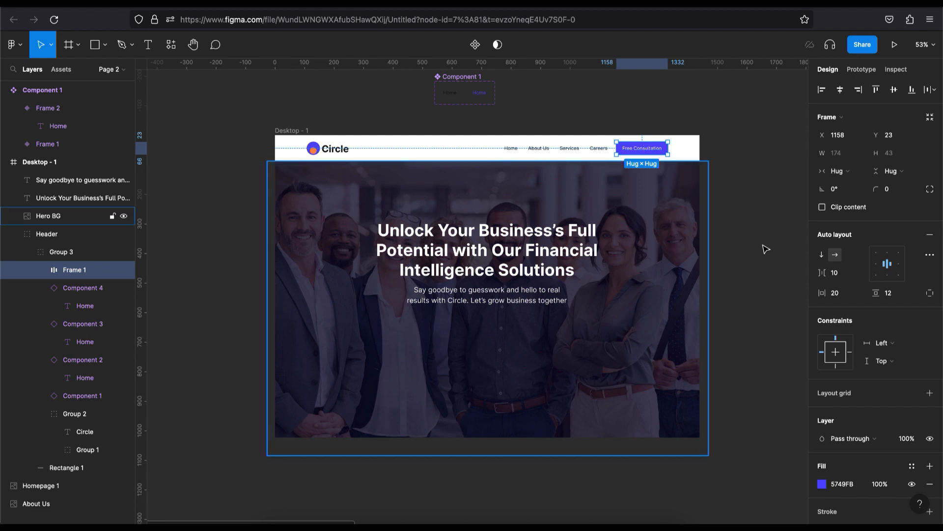
left_click(204, 265)
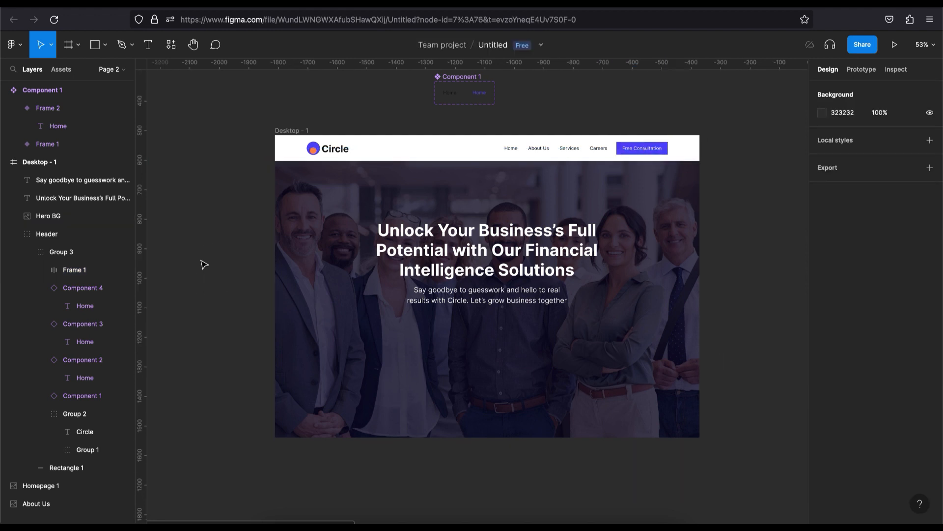
right_click(202, 260)
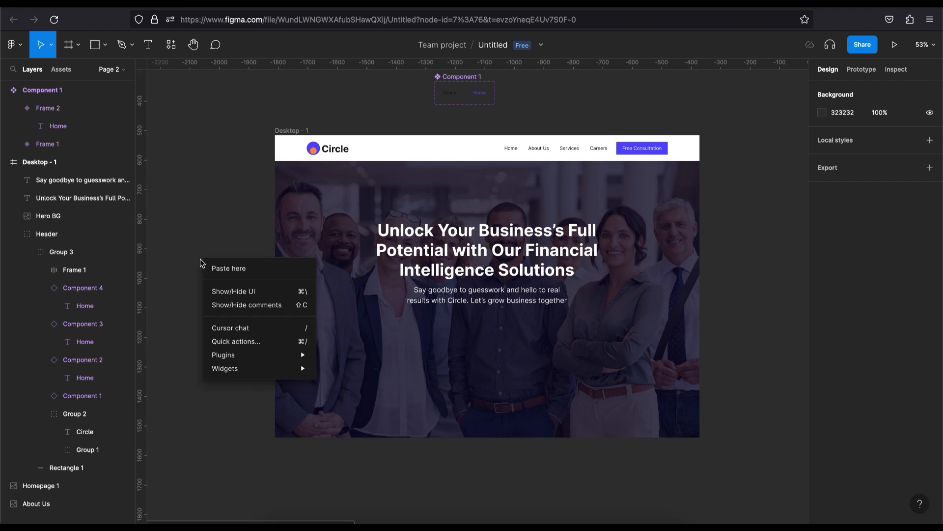
left_click(250, 275)
left_click_drag(206, 253, 449, 317)
scroll(449, 317, "up", 3)
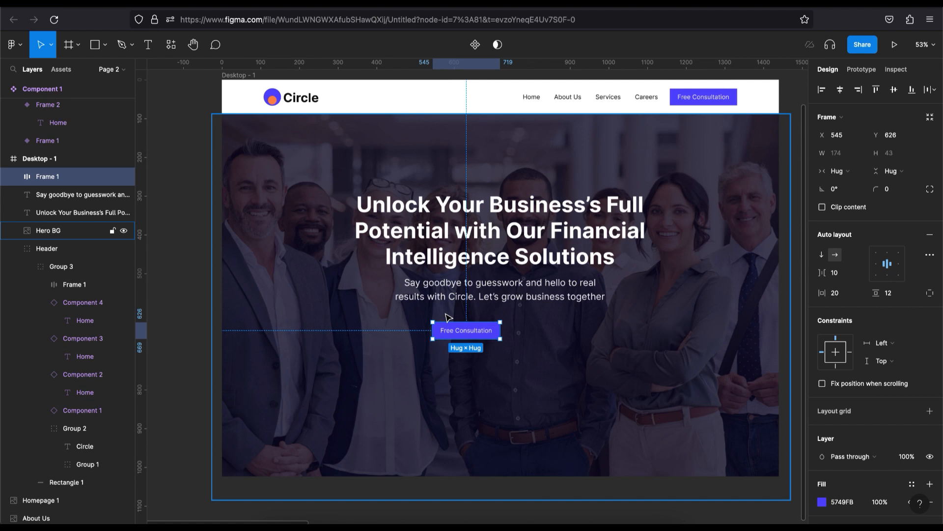
Step: Duplicate the hero's Free Consultation button and place the copy level with it, about 15 px to its right
scroll(540, 318, "up", 2)
left_click_drag(537, 316, 480, 274)
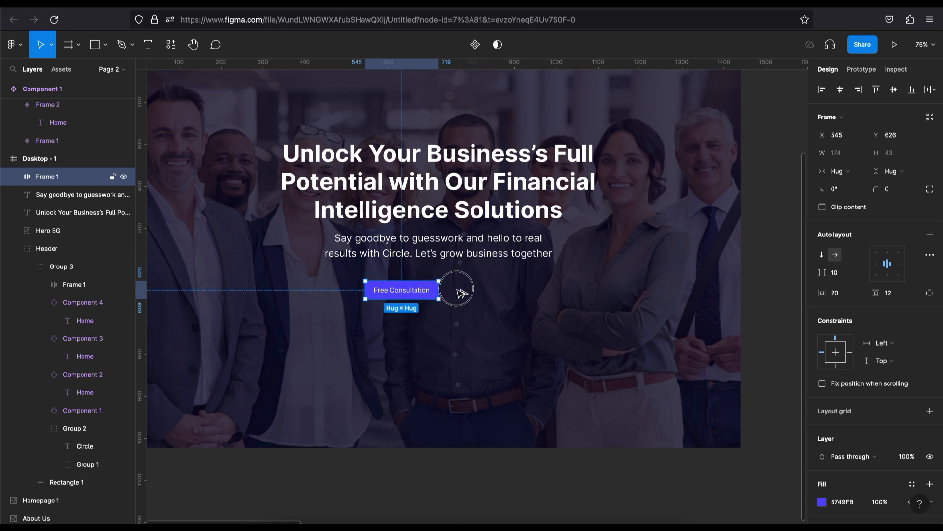
left_click_drag(418, 290, 493, 292)
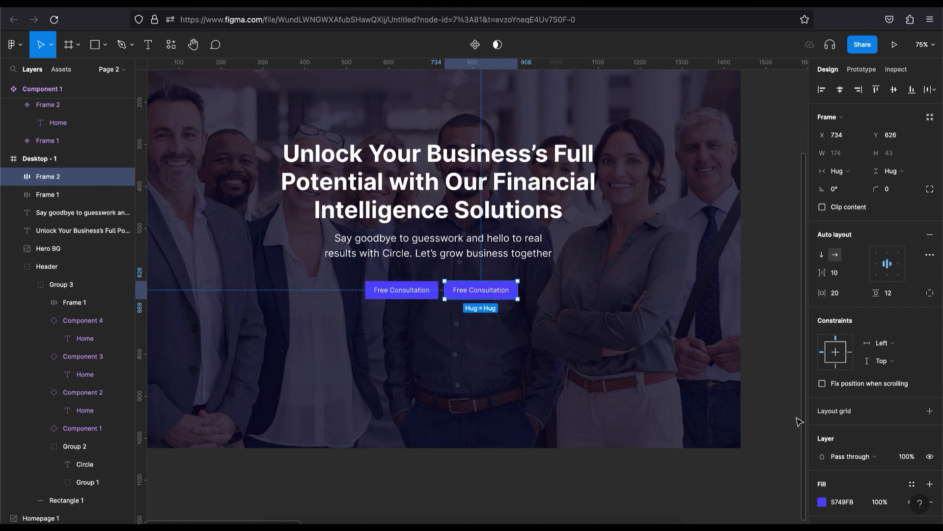
Step: Remove the second hero button's fill and give it a white (FFFFFF) inside stroke of weight 1
scroll(907, 457, "down", 3)
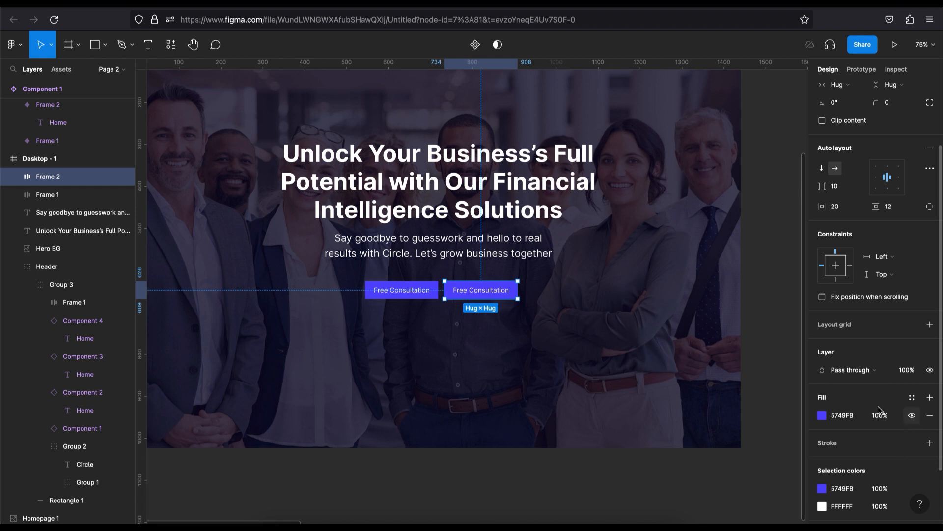
left_click(930, 417)
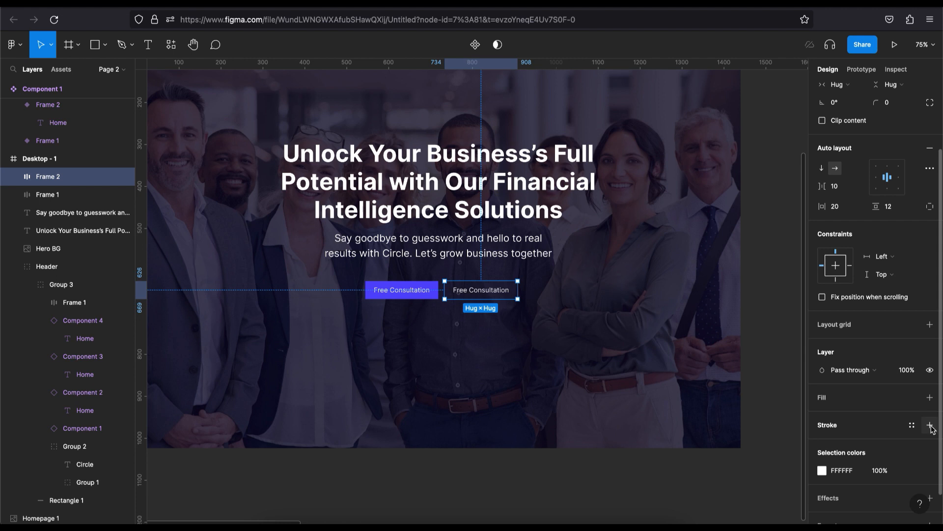
left_click(931, 425)
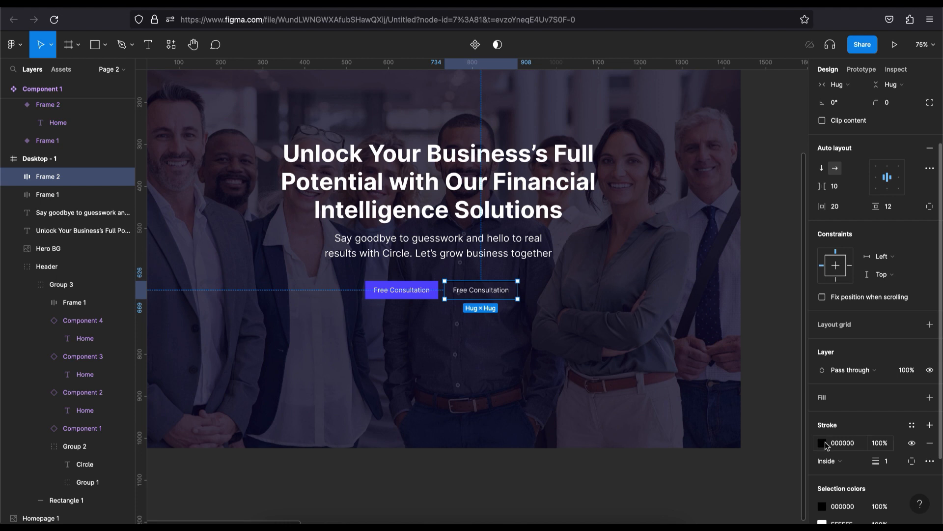
left_click(822, 443)
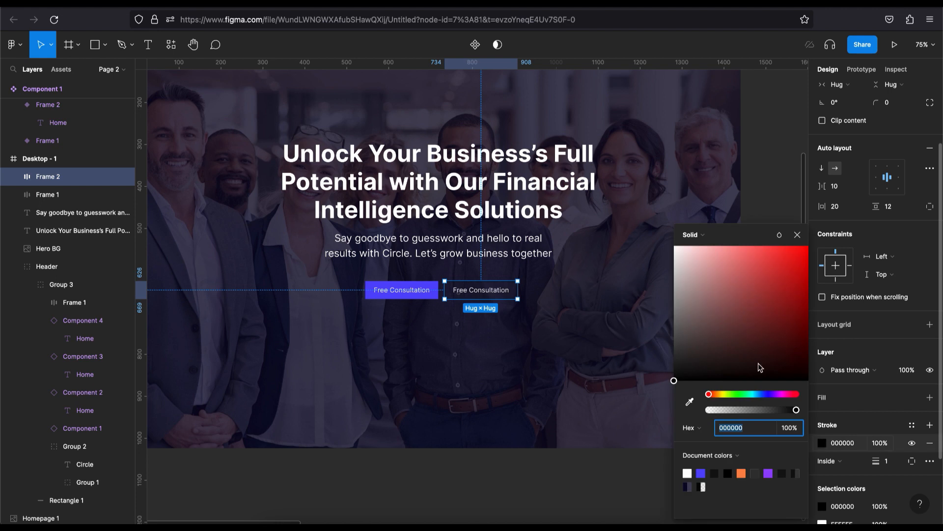
left_click(678, 279)
left_click(674, 246)
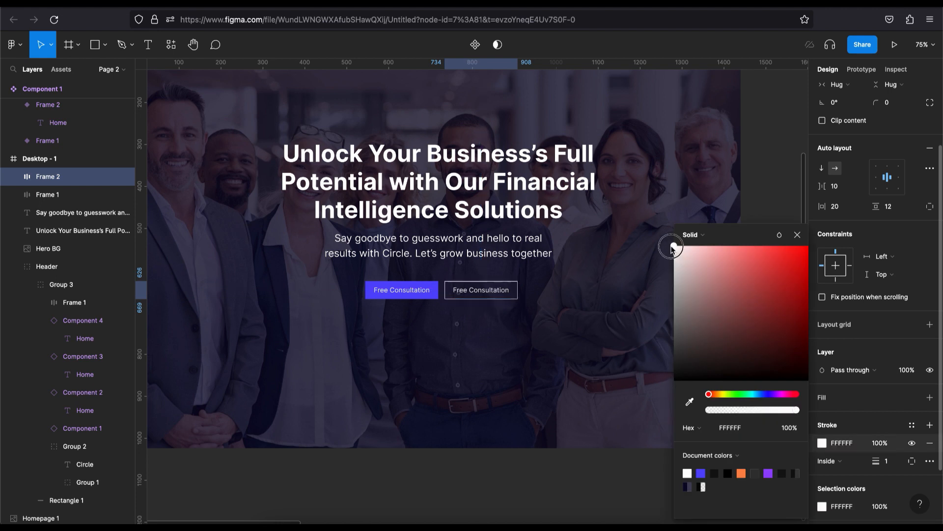
left_click(797, 237)
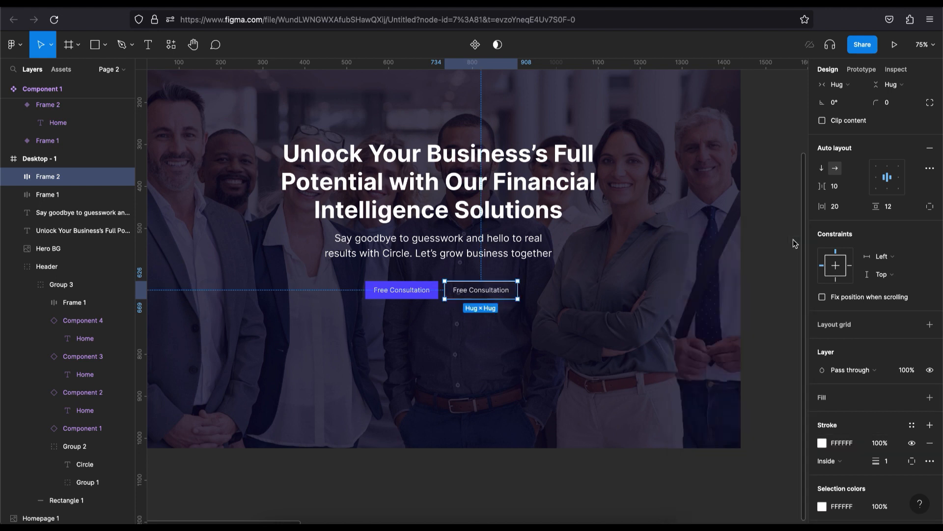
Step: Put the two hero buttons in one auto layout and the headline and subheading in another
left_click(430, 292, "shift")
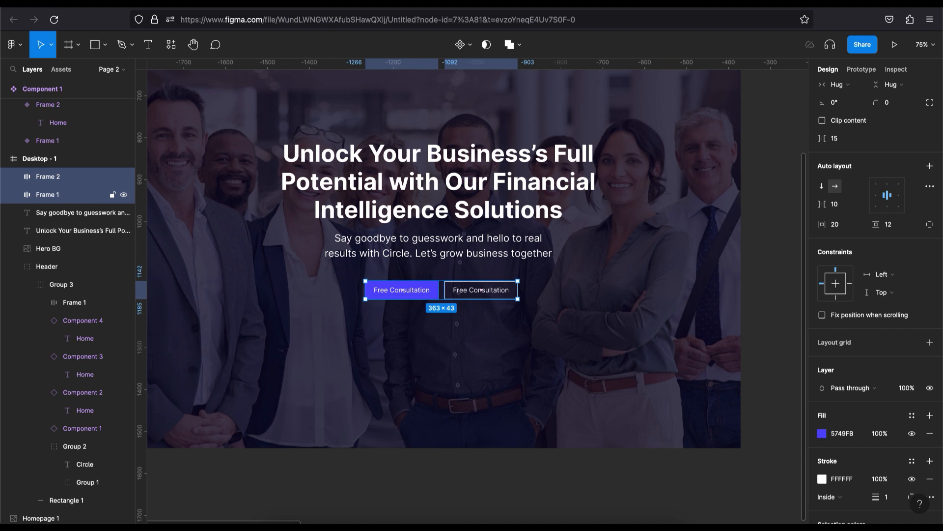
key("shift+a")
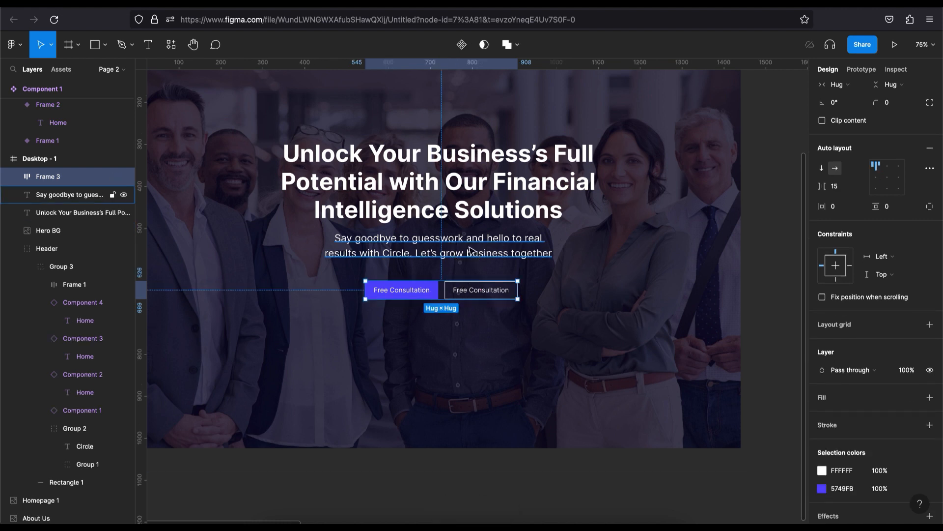
left_click(469, 246)
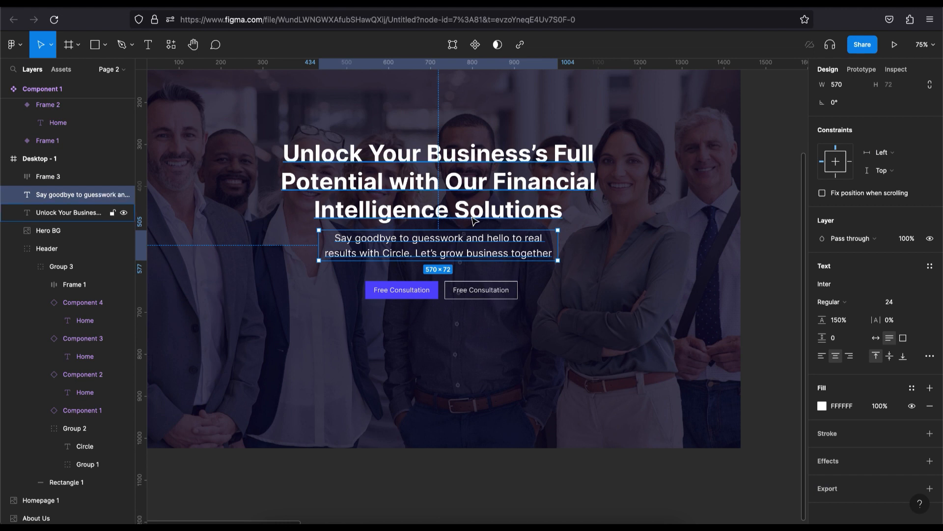
left_click(473, 220, "shift")
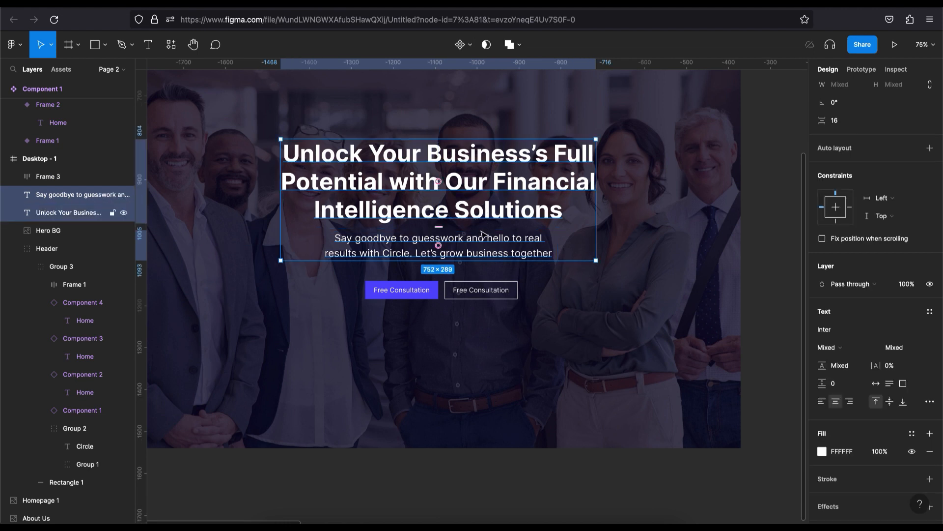
key("shift+a")
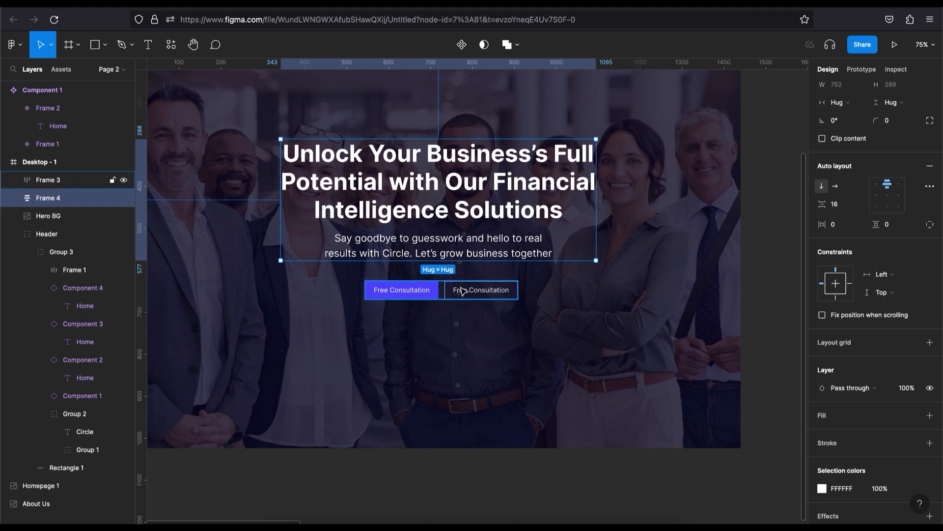
Step: Combine the hero text and button auto layouts in a parent auto layout with a vertical spacing of 40
left_click(463, 291, "shift")
key("shift+a")
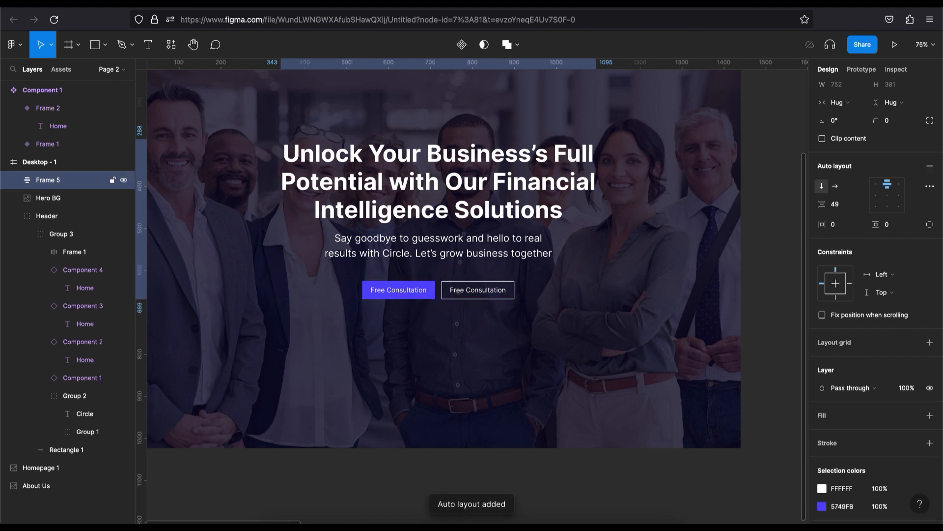
left_click(846, 208)
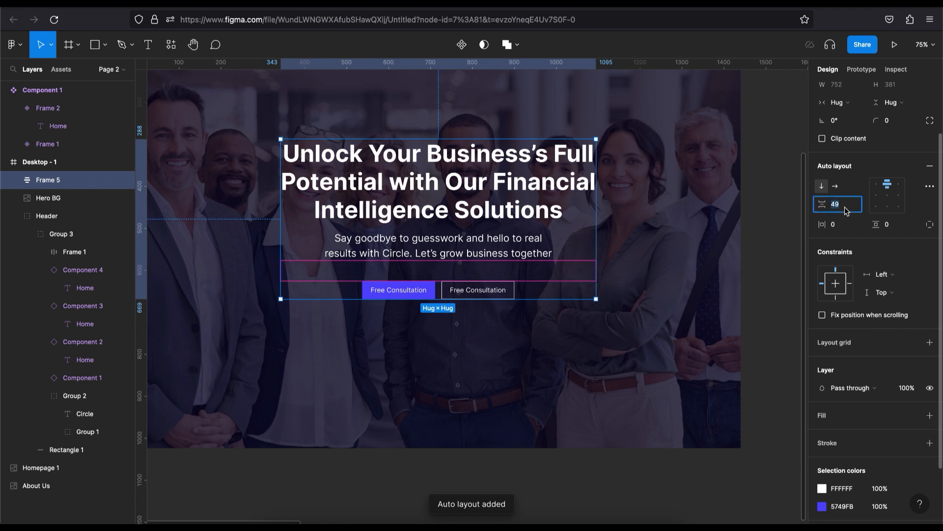
key("shift+Down")
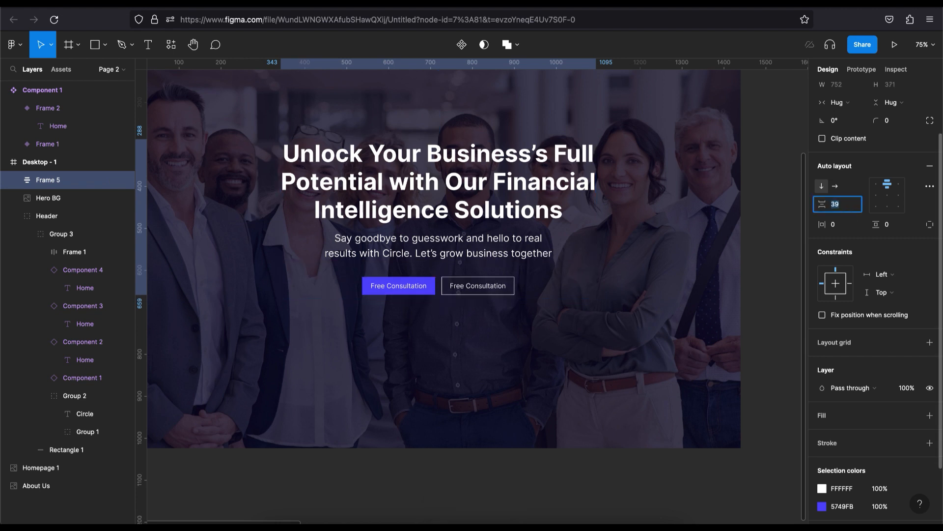
key("Up")
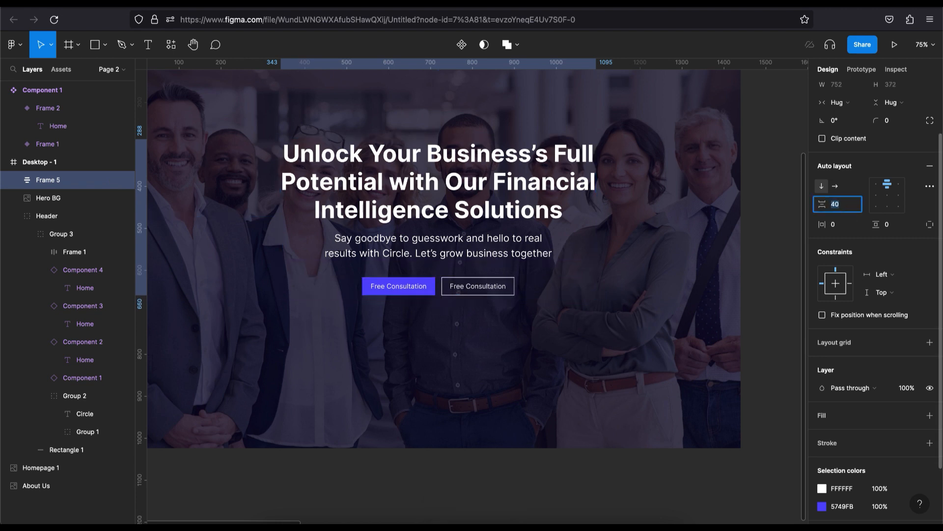
scroll(529, 275, "down", 3)
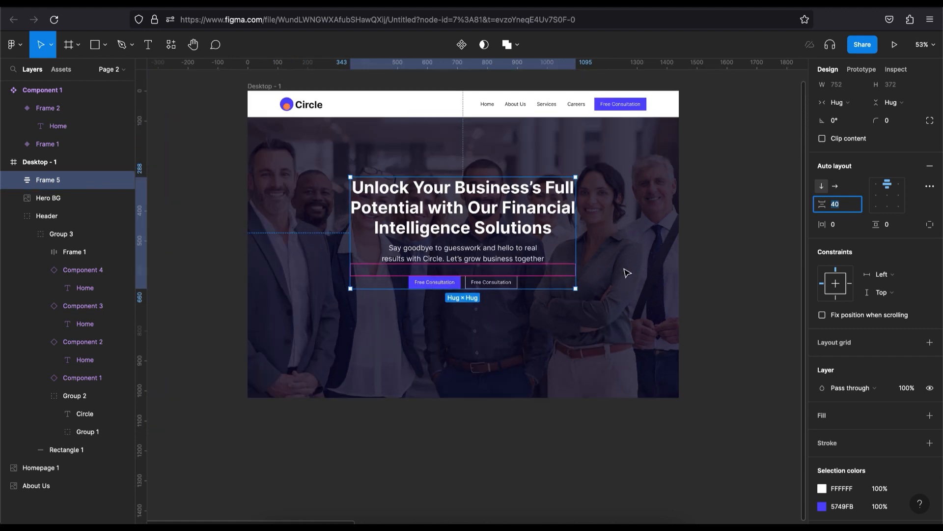
key("Escape")
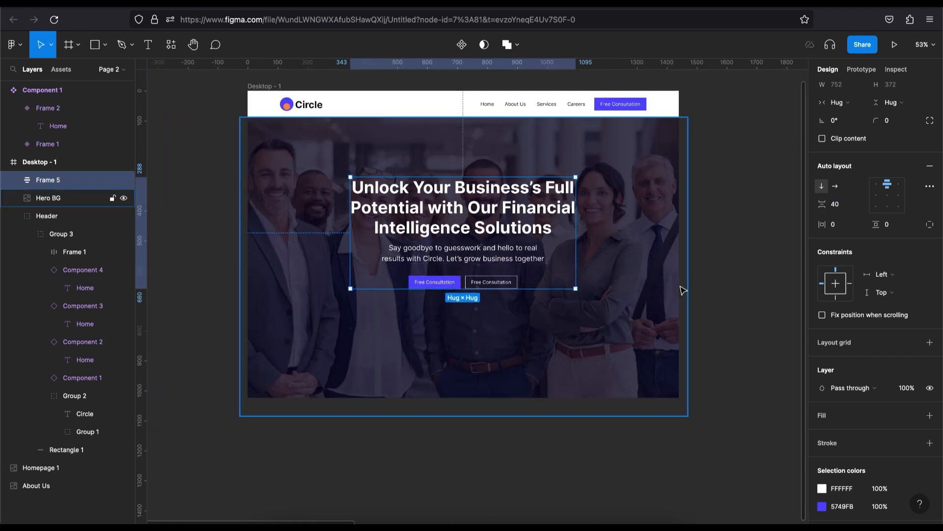
key("Escape")
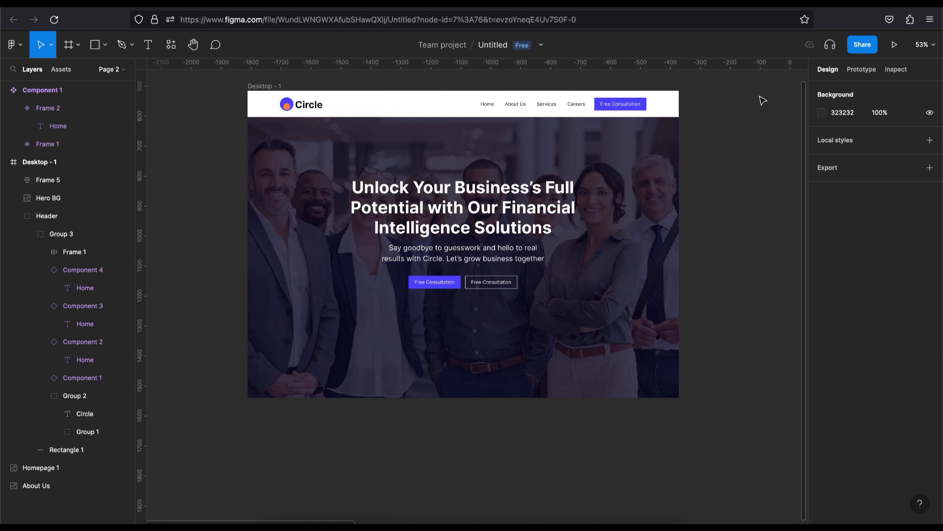
Step: Centre the combined hero content horizontally within the desktop frame
key("Tab")
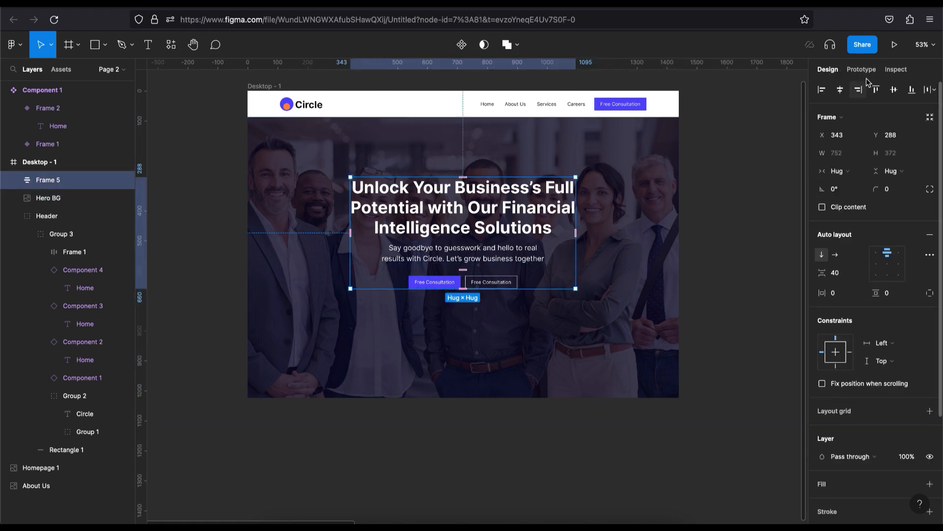
left_click(841, 90)
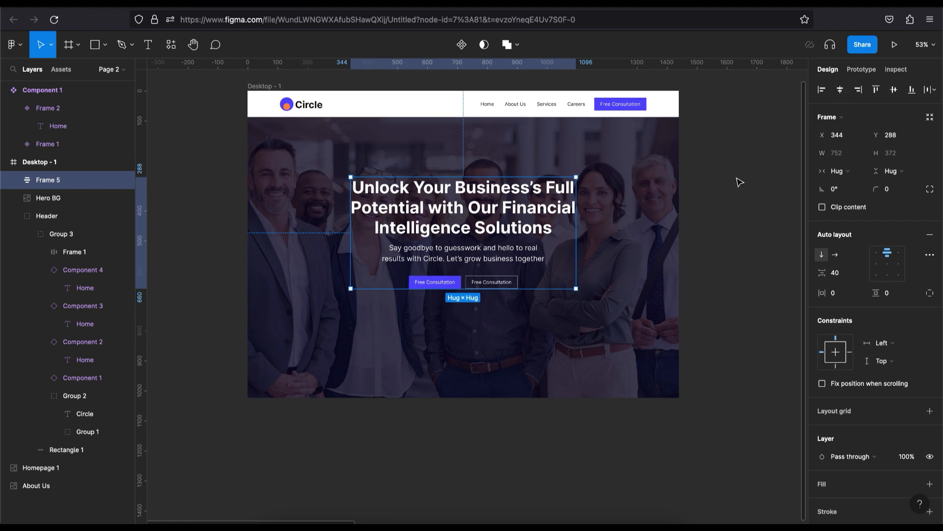
key("Escape")
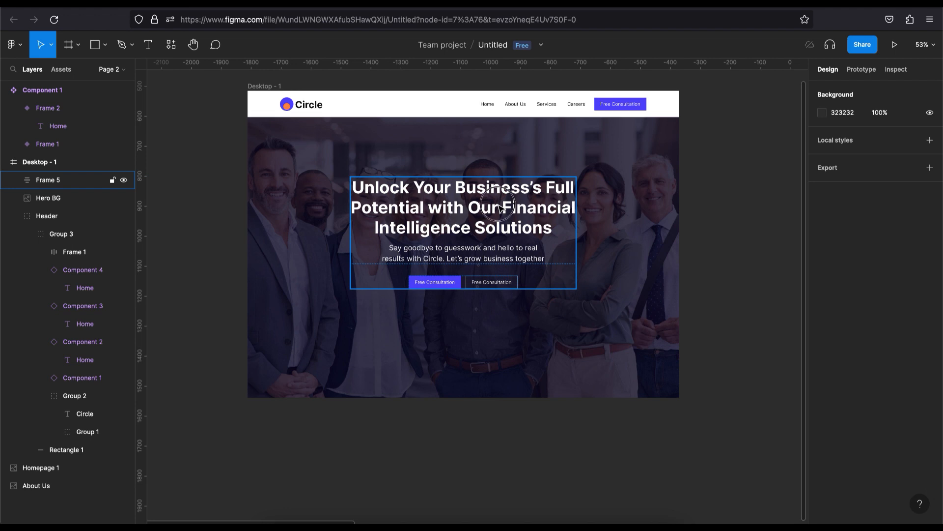
Step: Change the outlined hero button's label to "Learn About Us"
left_click_drag(501, 208, 501, 205)
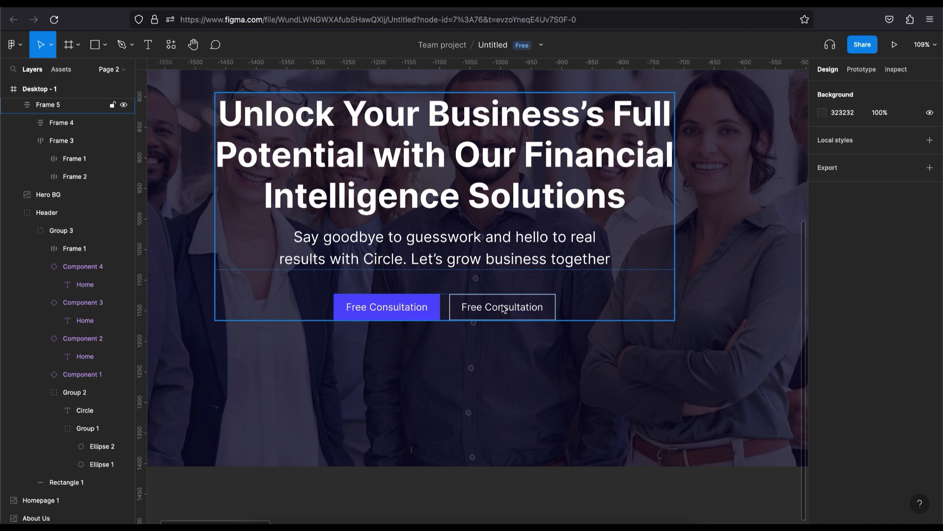
double_click(506, 309)
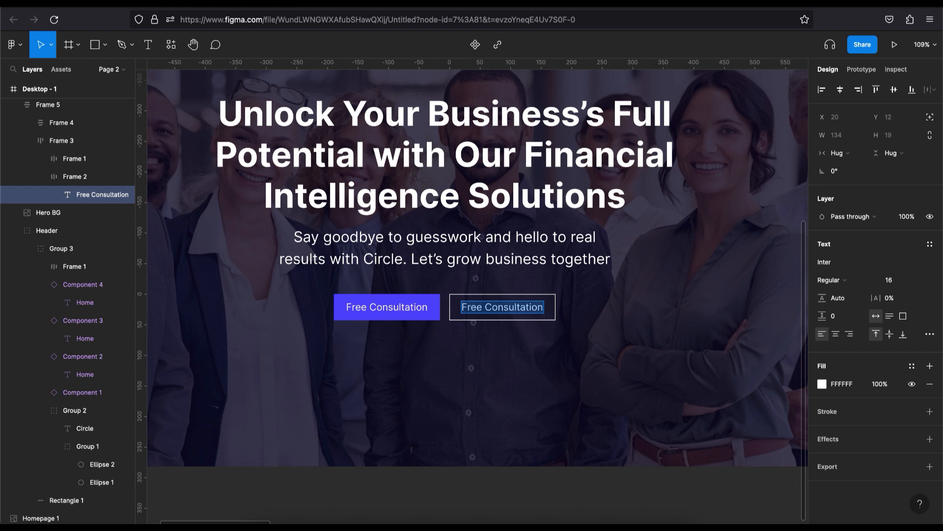
type("Learn")
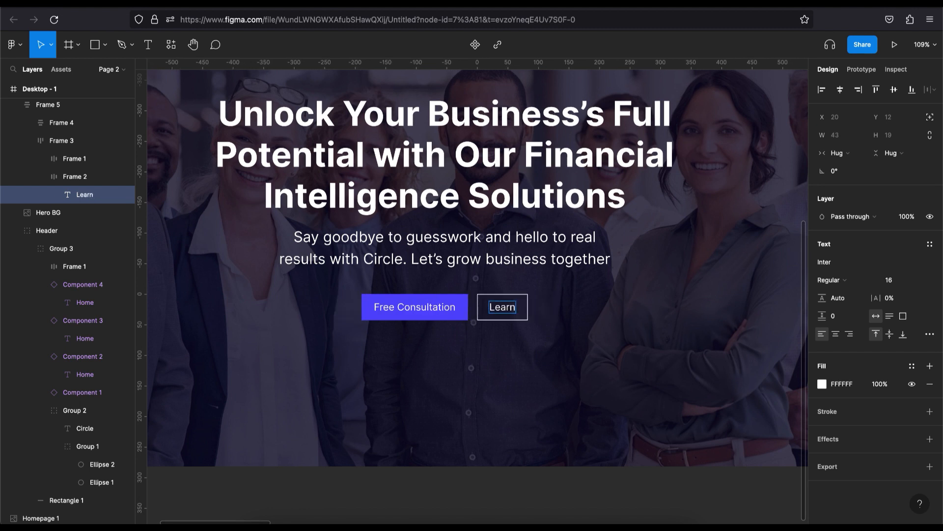
type(" about Us")
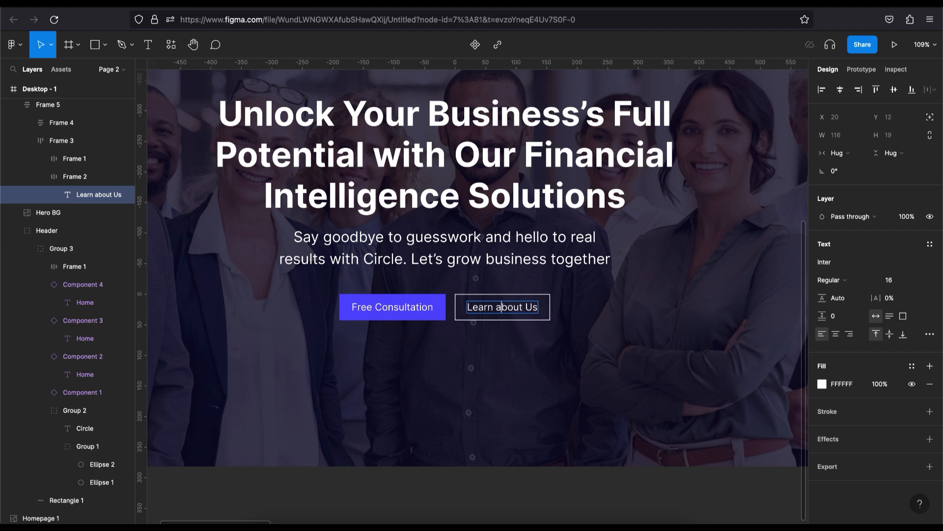
key("BackSpace")
type("A")
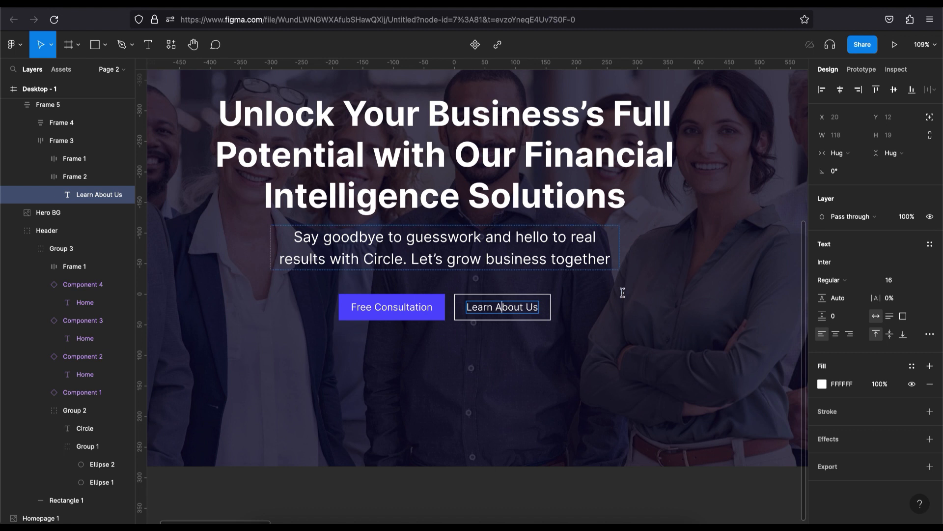
key("Escape")
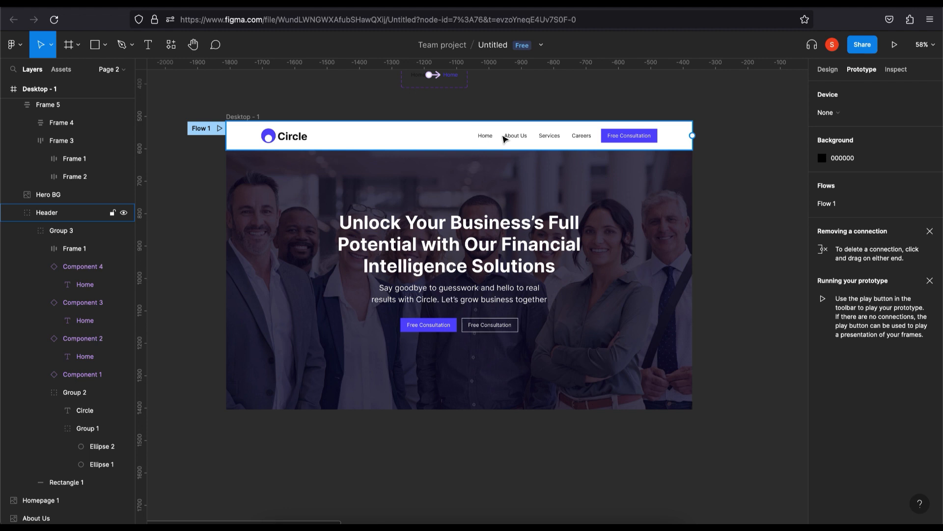
Step: Run the Desktop - 1 prototype preview and hide the Figma UI to check the homepage
left_click(457, 116)
scroll(454, 110, "up", 1)
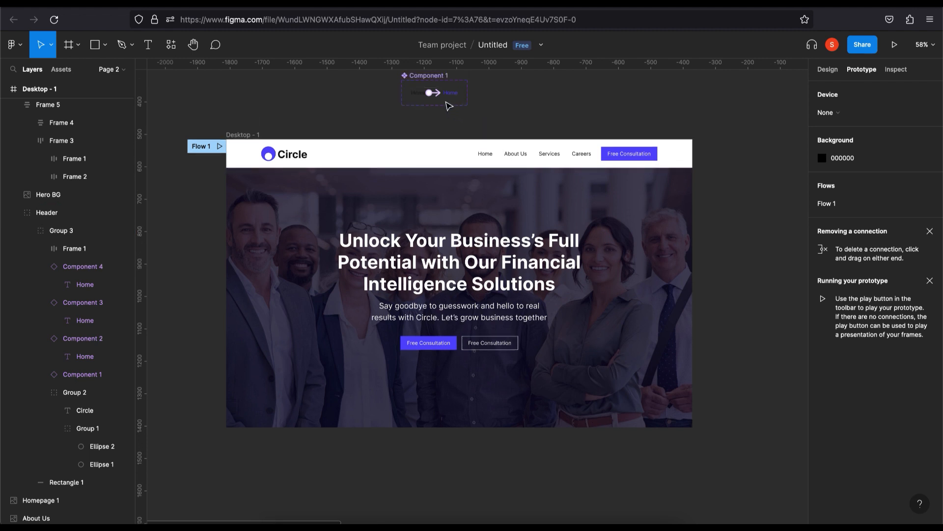
left_click(88, 212)
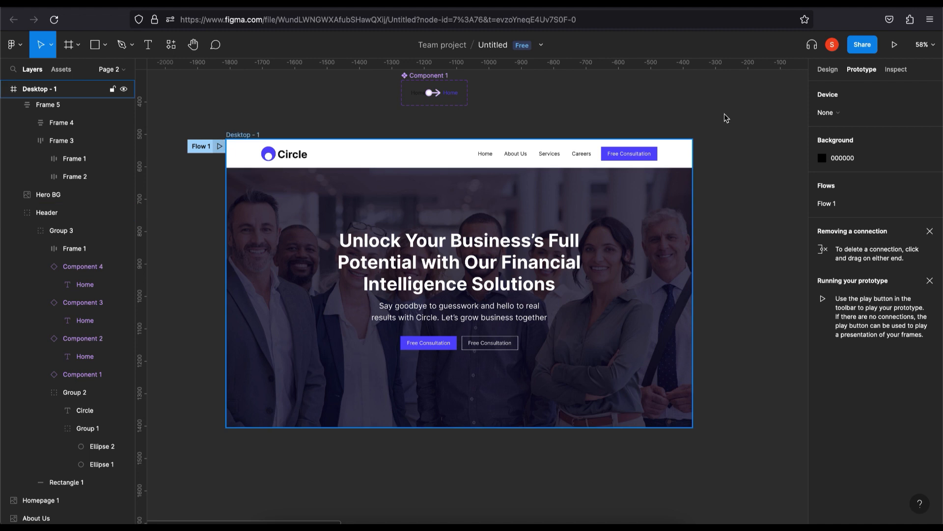
left_click(894, 46)
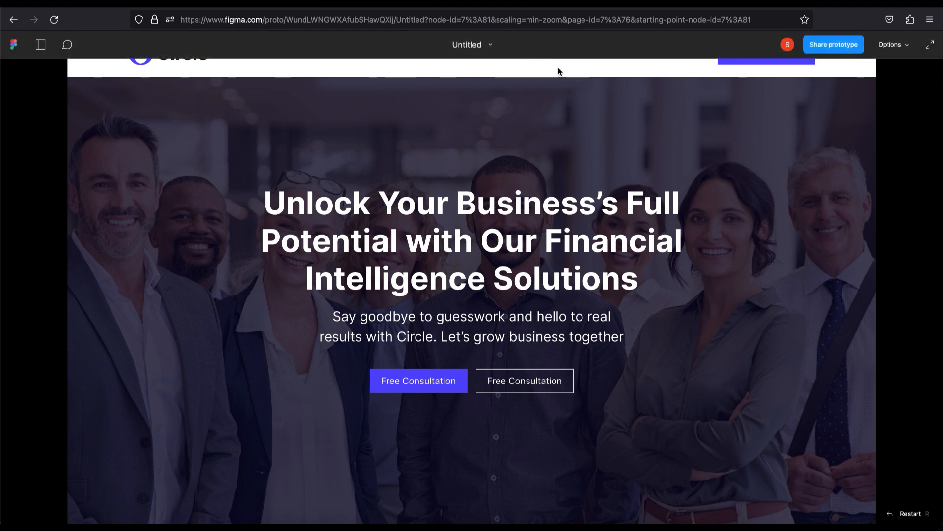
left_click(907, 47)
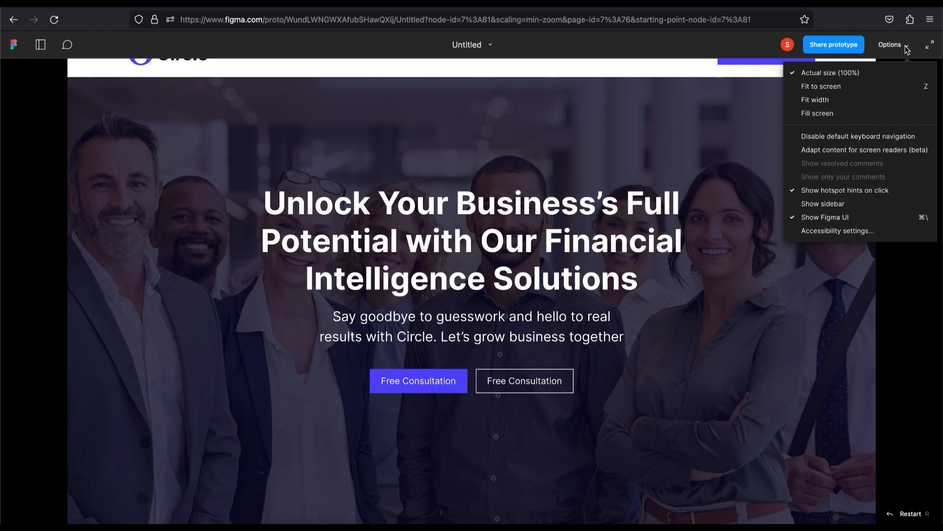
left_click(863, 216)
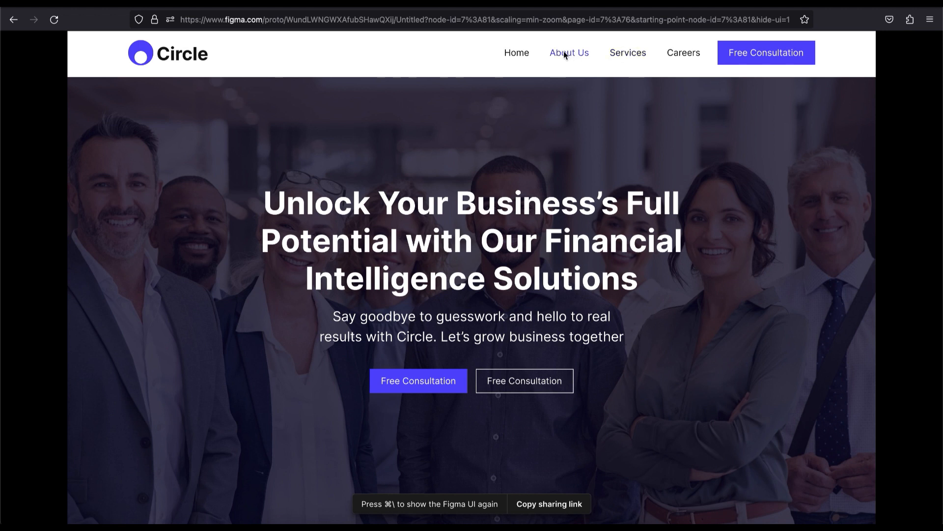